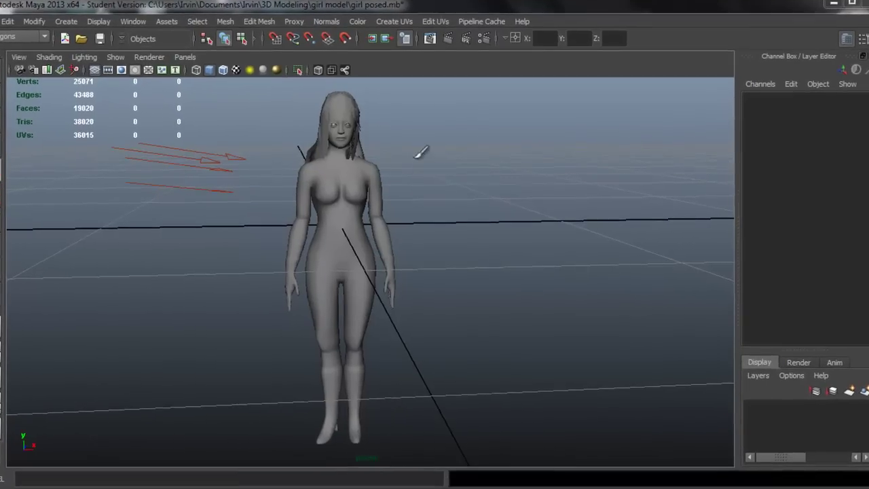
# Turn on textured shading for the character model in the viewport.
pyautogui.keyDown('alt'); pyautogui.moveTo(352, 223); pyautogui.dragTo(580, 198); pyautogui.keyUp('alt')
pyautogui.click(334, 138)
pyautogui.keyDown('alt'); pyautogui.moveTo(420, 216); pyautogui.dragTo(281, 216); pyautogui.keyUp('alt')
pyautogui.click(527, 238)
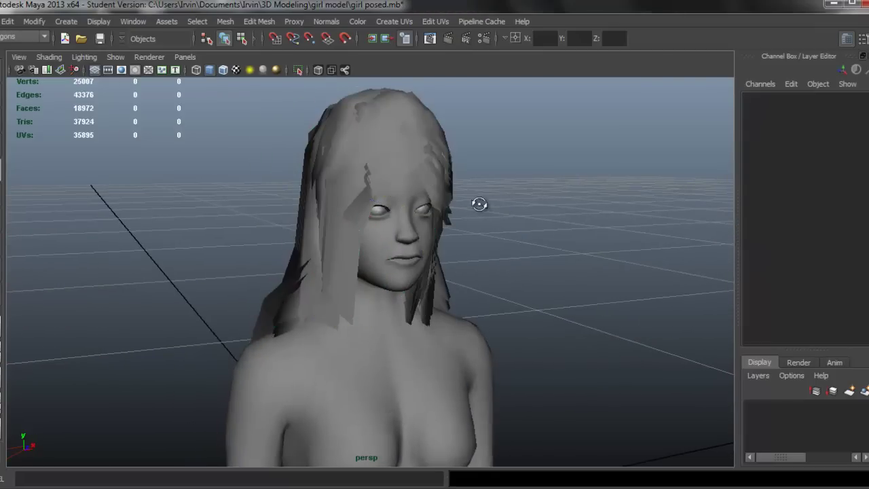
pyautogui.keyDown('alt'); pyautogui.moveTo(480, 204); pyautogui.dragTo(407, 175); pyautogui.keyUp('alt')
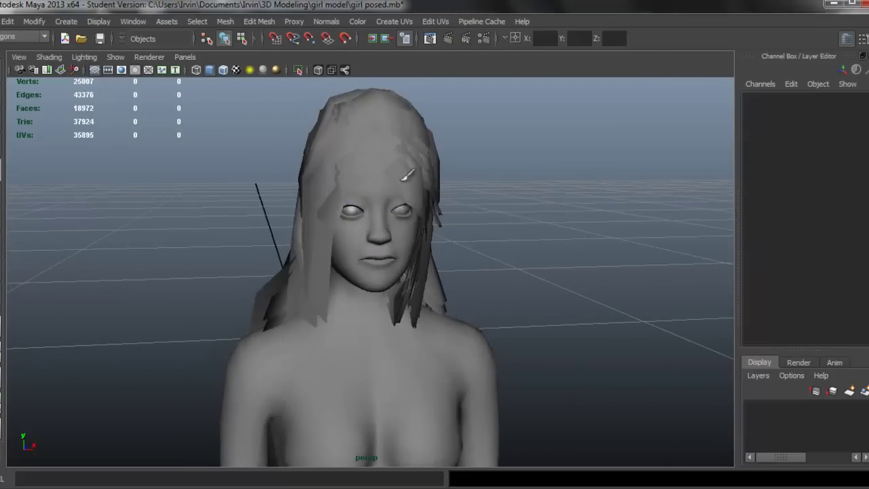
pyautogui.click(235, 70)
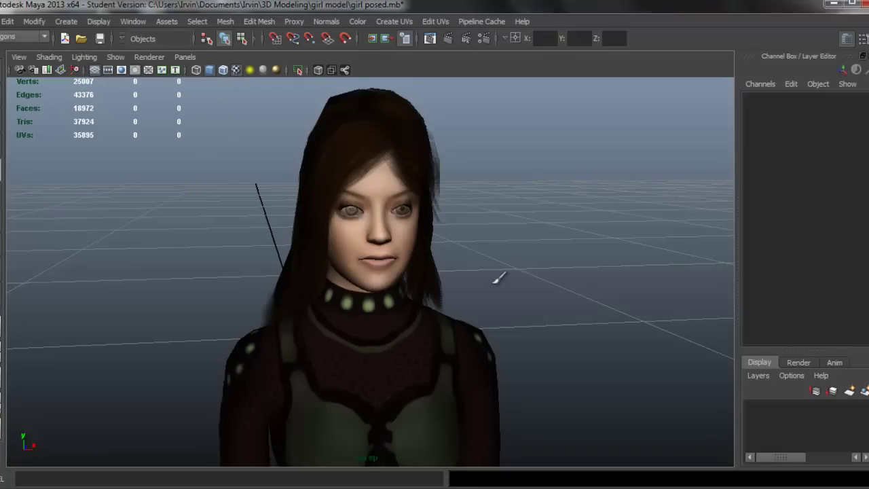
# Examine the textured character's face, hair and full body from the front and both sides.
pyautogui.keyDown('alt'); pyautogui.moveTo(494, 282); pyautogui.dragTo(479, 244, button='middle'); pyautogui.keyUp('alt')
pyautogui.keyDown('alt'); pyautogui.moveTo(479, 244); pyautogui.dragTo(285, 257, button='right'); pyautogui.keyUp('alt')
pyautogui.keyDown('alt'); pyautogui.moveTo(361, 247); pyautogui.dragTo(338, 158, button='middle'); pyautogui.keyUp('alt')
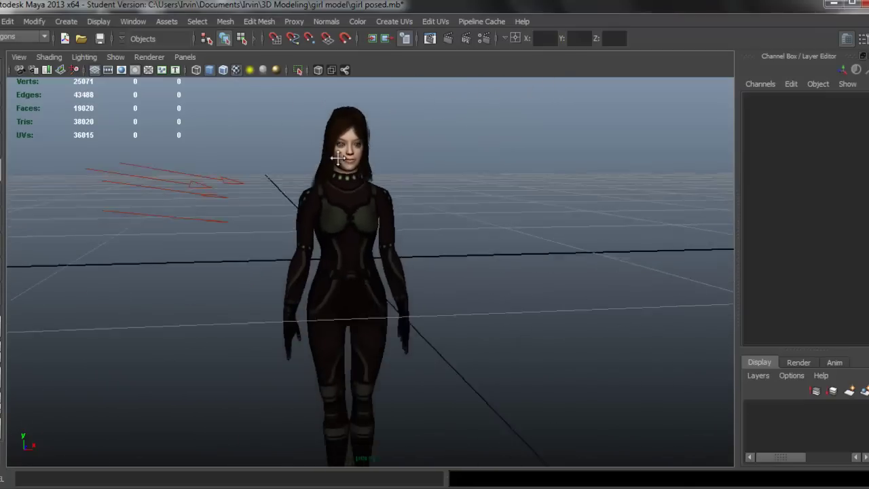
pyautogui.keyDown('alt'); pyautogui.moveTo(338, 158); pyautogui.dragTo(353, 192); pyautogui.keyUp('alt')
pyautogui.keyDown('alt'); pyautogui.moveTo(351, 195); pyautogui.dragTo(574, 208, button='right'); pyautogui.keyUp('alt')
pyautogui.keyDown('alt'); pyautogui.moveTo(425, 188); pyautogui.dragTo(456, 278, button='middle'); pyautogui.keyUp('alt')
pyautogui.keyDown('alt'); pyautogui.moveTo(416, 213); pyautogui.dragTo(552, 221, button='right'); pyautogui.keyUp('alt')
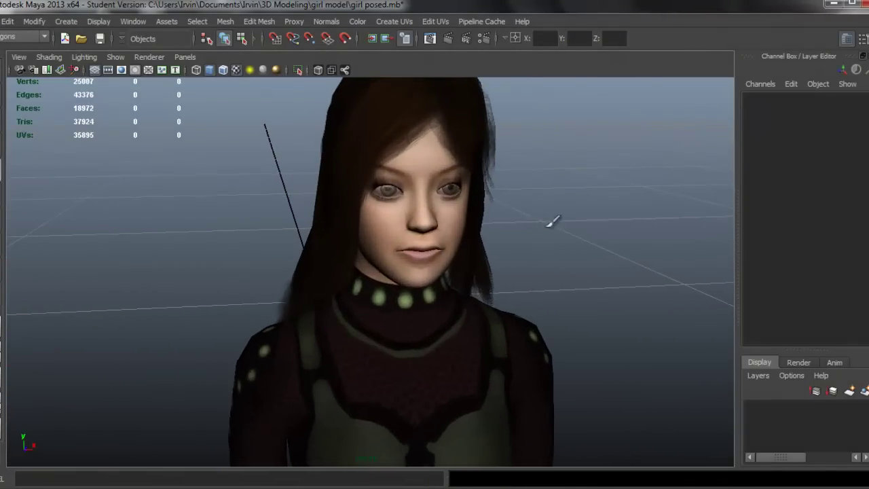
pyautogui.keyDown('alt'); pyautogui.moveTo(488, 213); pyautogui.dragTo(585, 205); pyautogui.keyUp('alt')
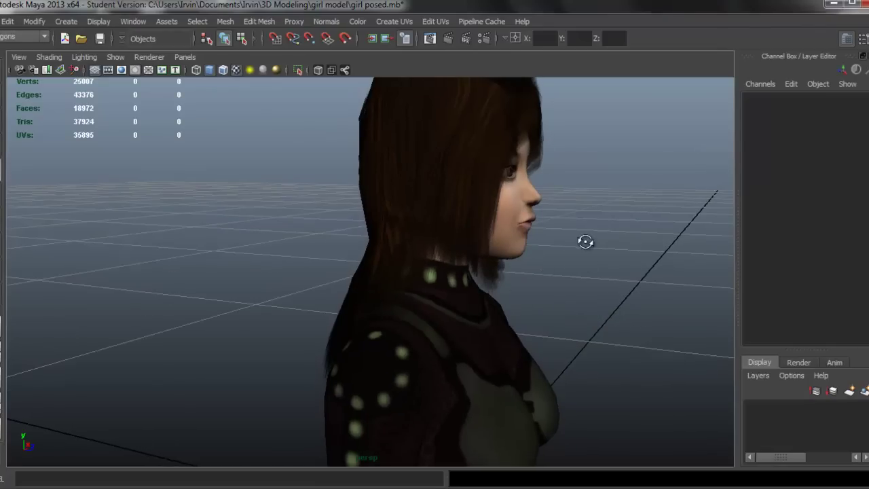
pyautogui.keyDown('alt'); pyautogui.moveTo(585, 241); pyautogui.dragTo(402, 248); pyautogui.keyUp('alt')
pyautogui.keyDown('alt'); pyautogui.moveTo(204, 279); pyautogui.dragTo(406, 286); pyautogui.keyUp('alt')
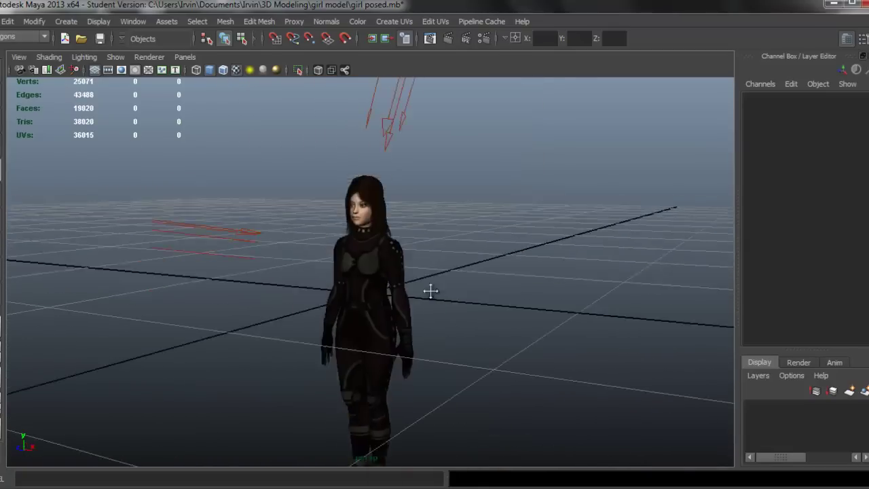
pyautogui.keyDown('alt'); pyautogui.moveTo(430, 292); pyautogui.dragTo(426, 283, button='middle'); pyautogui.keyUp('alt')
pyautogui.keyDown('alt'); pyautogui.moveTo(427, 282); pyautogui.dragTo(414, 232, button='right'); pyautogui.keyUp('alt')
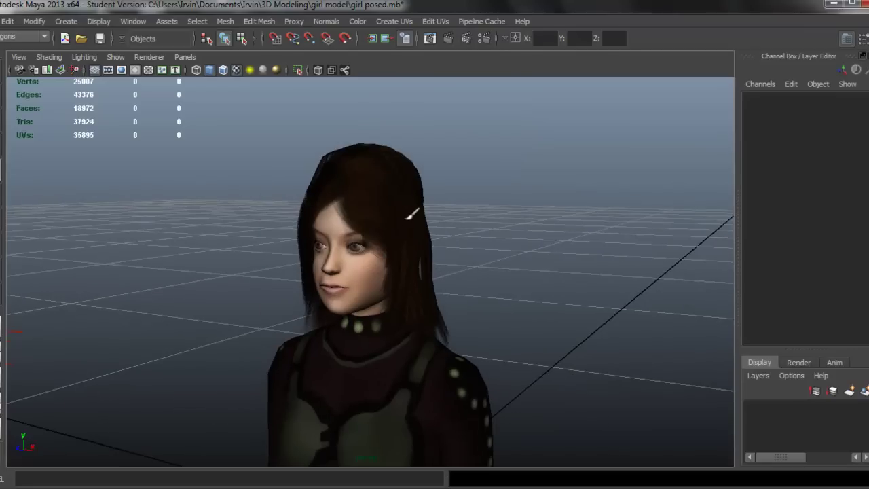
# Delete both overlapping hair meshes to expose the character's bald head.
pyautogui.click(412, 215)
pyautogui.keyDown('alt'); pyautogui.moveTo(527, 246); pyautogui.dragTo(536, 248); pyautogui.keyUp('alt')
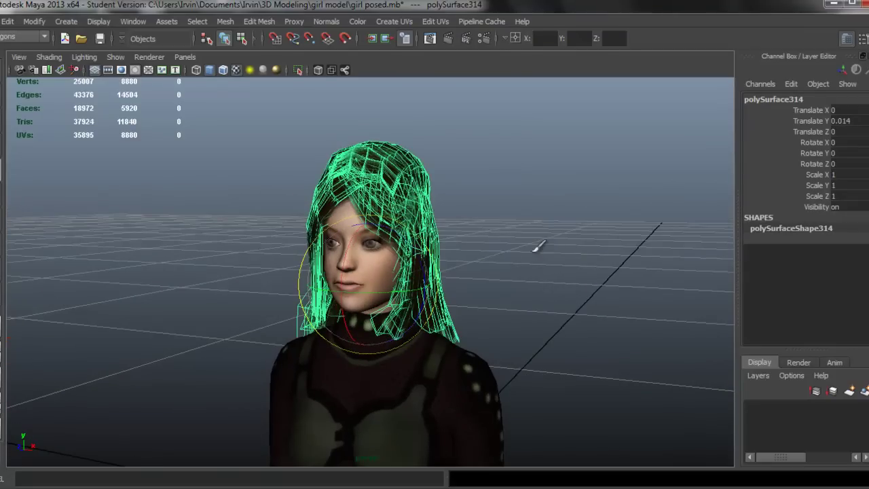
pyautogui.click(535, 248)
pyautogui.click(410, 203)
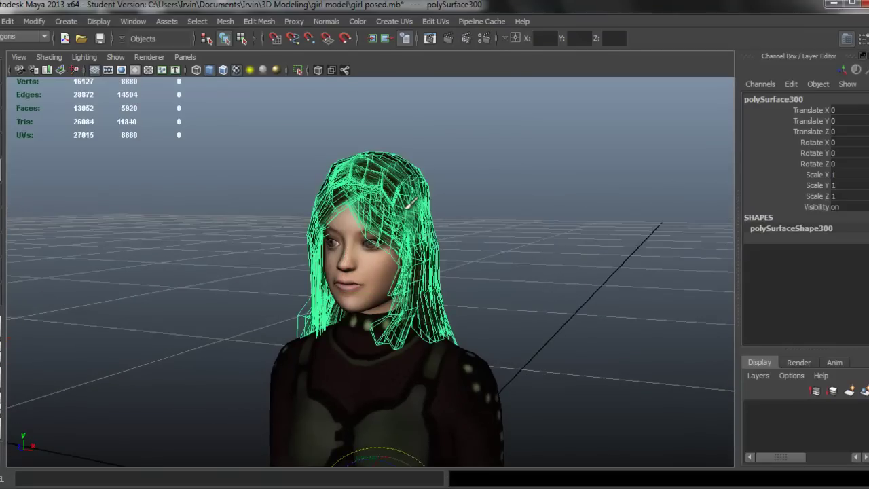
pyautogui.press('Delete')
# Select the body mesh and paint-select the faces running over the forehead, temple and cheek on one side of the head.
pyautogui.keyDown('alt'); pyautogui.moveTo(446, 173); pyautogui.dragTo(455, 205); pyautogui.keyUp('alt')
pyautogui.click(417, 208)
pyautogui.keyDown('alt'); pyautogui.moveTo(455, 205); pyautogui.dragTo(605, 223, button='right'); pyautogui.keyUp('alt')
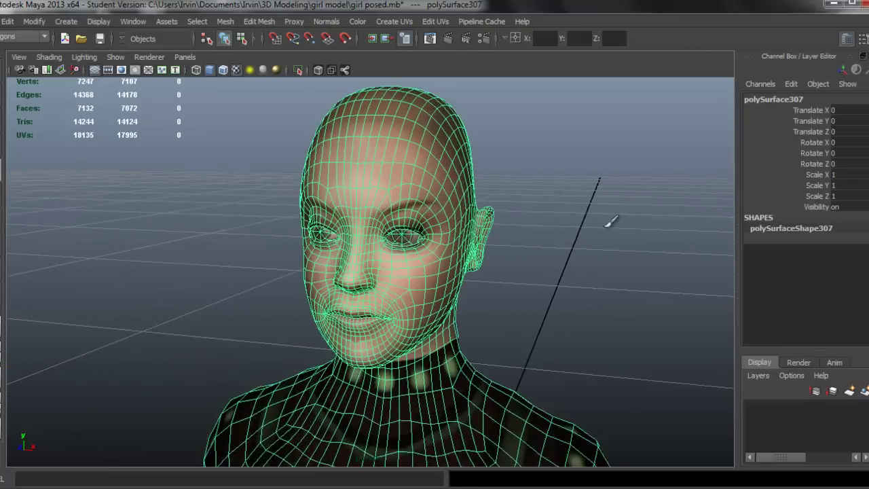
pyautogui.keyDown('alt'); pyautogui.moveTo(488, 177); pyautogui.dragTo(514, 200, button='middle'); pyautogui.keyUp('alt')
pyautogui.keyDown('alt'); pyautogui.moveTo(514, 200); pyautogui.dragTo(415, 174); pyautogui.keyUp('alt')
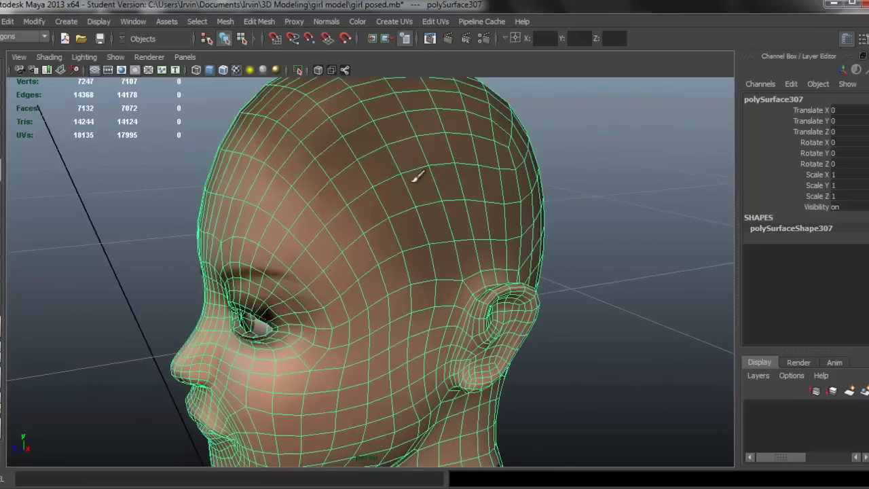
pyautogui.keyDown('alt'); pyautogui.moveTo(415, 174); pyautogui.dragTo(383, 194, button='right'); pyautogui.keyUp('alt')
pyautogui.moveTo(349, 163)
pyautogui.keyDown('alt'); pyautogui.mouseDown()
pyautogui.moveTo(414, 166)
pyautogui.moveTo(383, 192)
pyautogui.moveTo(452, 246)
pyautogui.moveTo(471, 291)
pyautogui.moveTo(458, 200)
pyautogui.moveTo(438, 163)
pyautogui.moveTo(485, 273)
pyautogui.moveTo(493, 240)
pyautogui.moveTo(459, 170)
pyautogui.moveTo(429, 139)
pyautogui.moveTo(456, 158)
pyautogui.moveTo(509, 139)
pyautogui.moveTo(499, 144)
pyautogui.moveTo(492, 191)
pyautogui.moveTo(460, 193)
pyautogui.moveTo(399, 220)
pyautogui.mouseUp(); pyautogui.keyUp('alt')
pyautogui.press('b')
pyautogui.moveTo(380, 248)
pyautogui.mouseDown()
pyautogui.moveTo(358, 270)
pyautogui.moveTo(381, 299)
pyautogui.moveTo(333, 362)
pyautogui.moveTo(383, 347)
pyautogui.mouseUp()
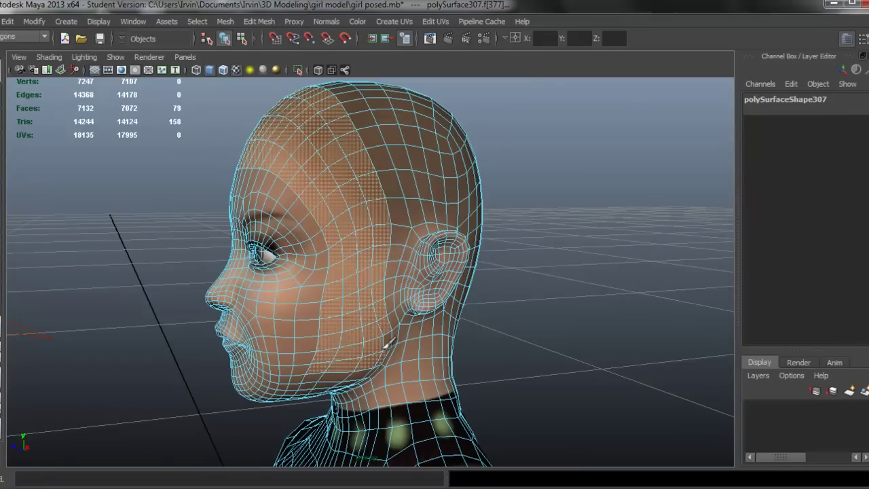
# Extend the face selection along the jawline, in front of the ear and up over the top of the head.
pyautogui.keyDown('alt'); pyautogui.moveTo(382, 346); pyautogui.dragTo(459, 263, button='middle'); pyautogui.keyUp('alt')
pyautogui.scroll(3, 459, 263)
pyautogui.moveTo(459, 263)
pyautogui.keyDown('alt'); pyautogui.mouseDown()
pyautogui.moveTo(382, 262)
pyautogui.moveTo(547, 265)
pyautogui.moveTo(478, 272)
pyautogui.mouseUp(); pyautogui.keyUp('alt')
pyautogui.scroll(-3, 438, 260)
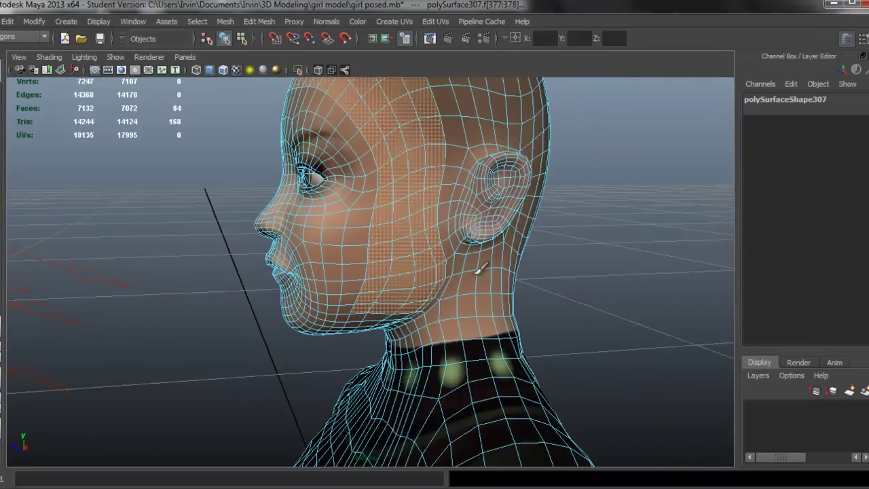
pyautogui.keyDown('alt'); pyautogui.moveTo(474, 219); pyautogui.dragTo(479, 258, button='middle'); pyautogui.keyUp('alt')
pyautogui.scroll(-1, 480, 255)
pyautogui.keyDown('alt'); pyautogui.moveTo(466, 256); pyautogui.dragTo(456, 249); pyautogui.keyUp('alt')
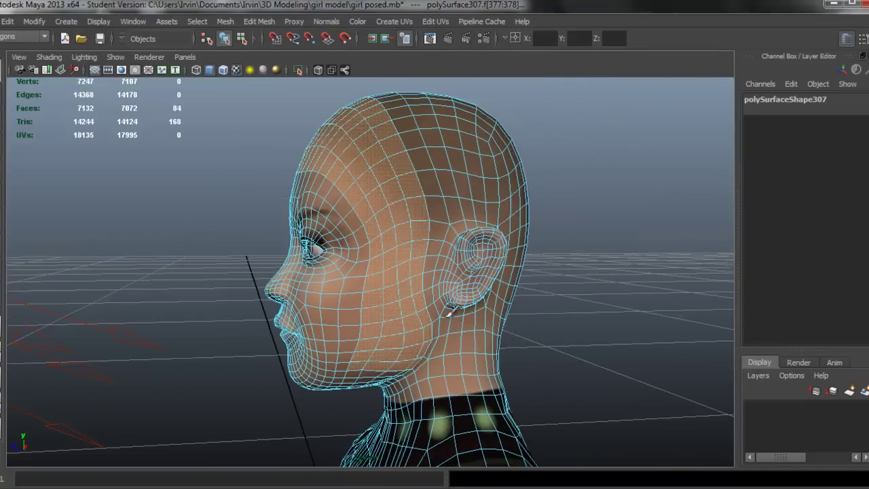
pyautogui.keyDown('alt'); pyautogui.moveTo(435, 331); pyautogui.dragTo(459, 329, button='right'); pyautogui.keyUp('alt')
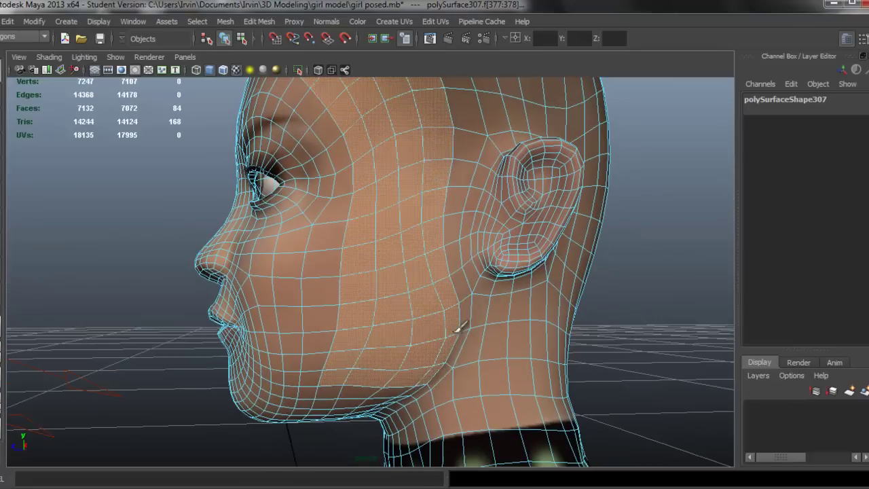
pyautogui.keyDown('shift'); pyautogui.click(445, 381); pyautogui.keyUp('shift')
pyautogui.keyDown('ctrl'); pyautogui.click(449, 372); pyautogui.keyUp('ctrl')
pyautogui.keyDown('shift'); pyautogui.click(438, 368); pyautogui.keyUp('shift')
pyautogui.moveTo(466, 297)
pyautogui.mouseDown()
pyautogui.moveTo(454, 227)
pyautogui.moveTo(467, 139)
pyautogui.moveTo(502, 292)
pyautogui.moveTo(500, 258)
pyautogui.moveTo(430, 125)
pyautogui.moveTo(460, 184)
pyautogui.mouseUp()
pyautogui.keyDown('shift'); pyautogui.moveTo(508, 277); pyautogui.dragTo(461, 233); pyautogui.keyUp('shift')
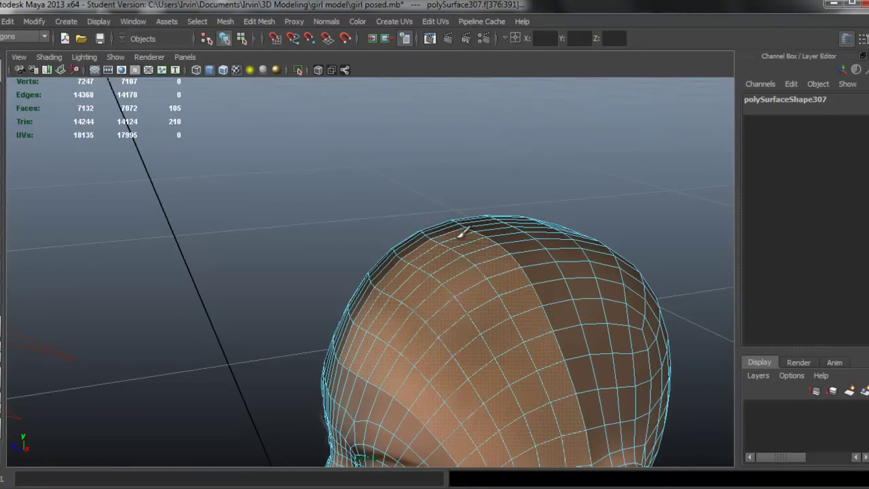
pyautogui.keyDown('alt'); pyautogui.moveTo(530, 300); pyautogui.dragTo(529, 227); pyautogui.keyUp('alt')
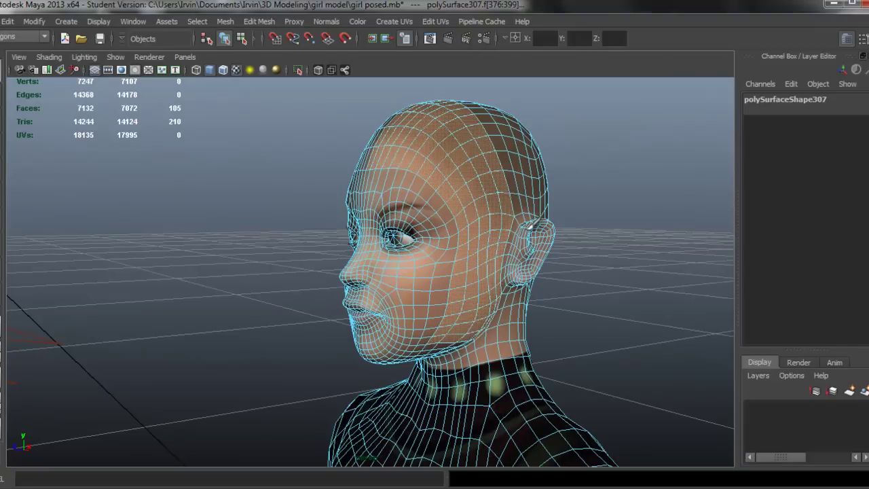
# Duplicate the selected head faces and pull the copy slightly outward from the scalp.
pyautogui.click(256, 21)
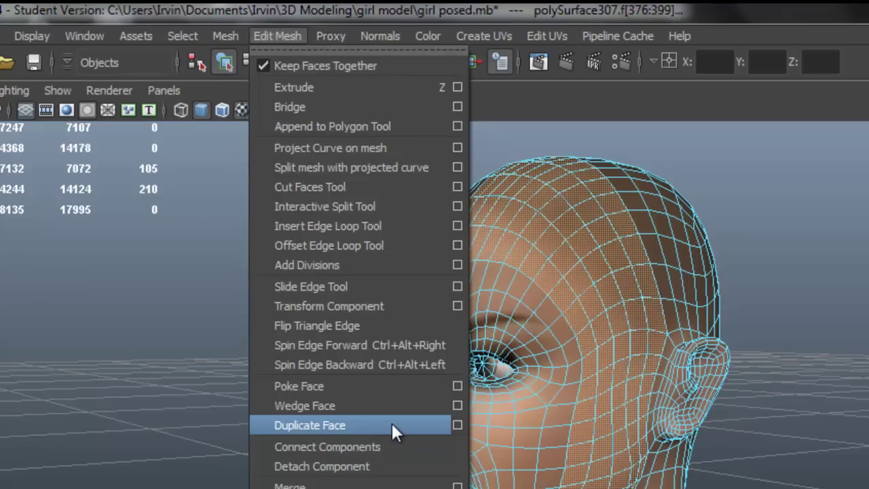
pyautogui.click(392, 423)
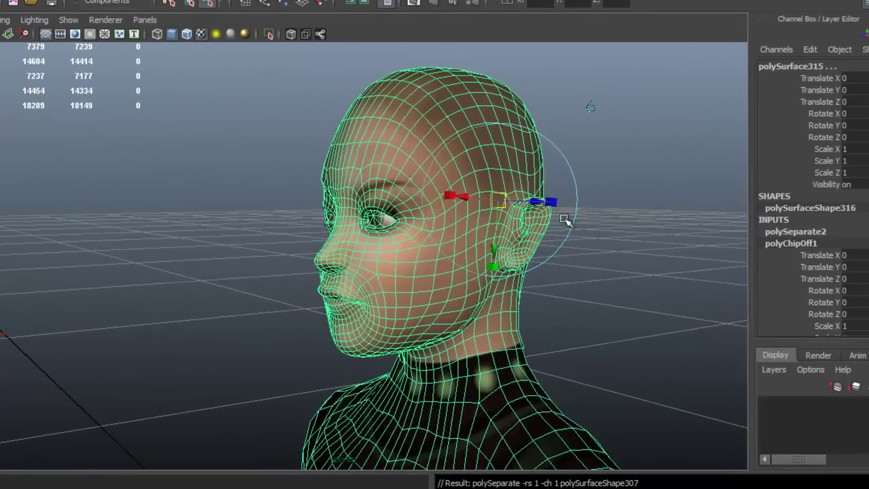
pyautogui.keyDown('alt'); pyautogui.moveTo(549, 203); pyautogui.dragTo(574, 229); pyautogui.keyUp('alt')
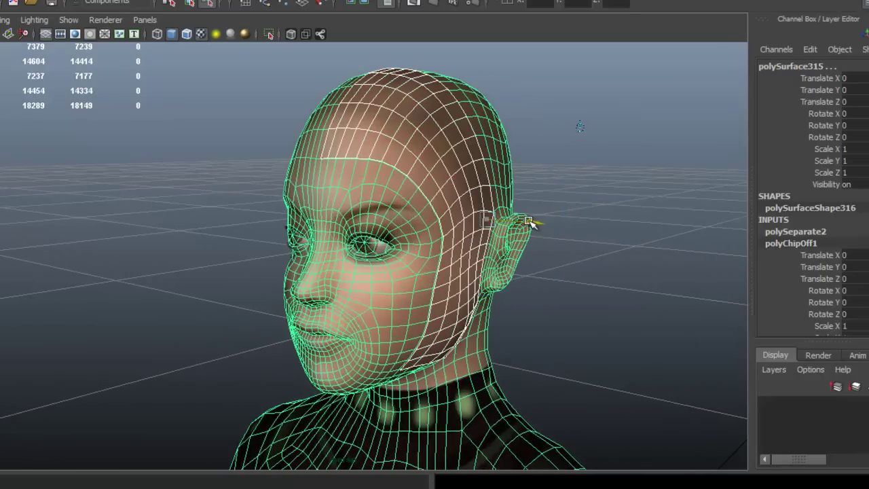
pyautogui.keyDown('alt'); pyautogui.moveTo(582, 129); pyautogui.dragTo(618, 114); pyautogui.keyUp('alt')
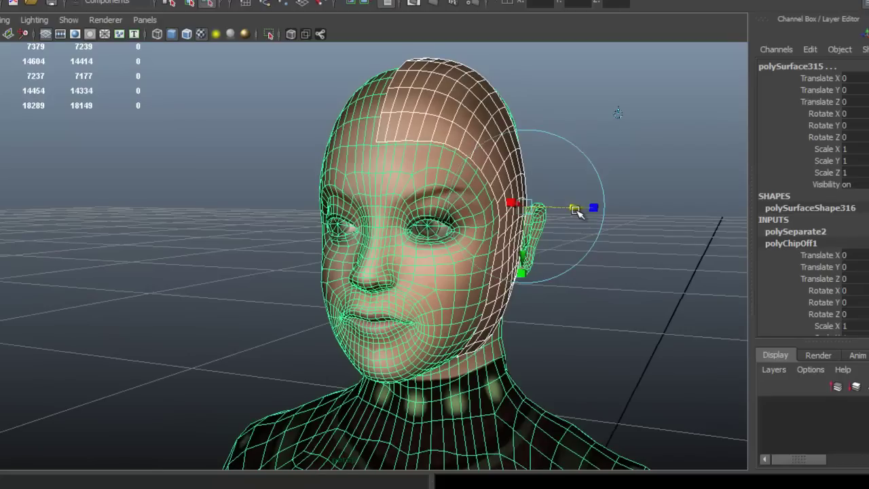
pyautogui.press('q')
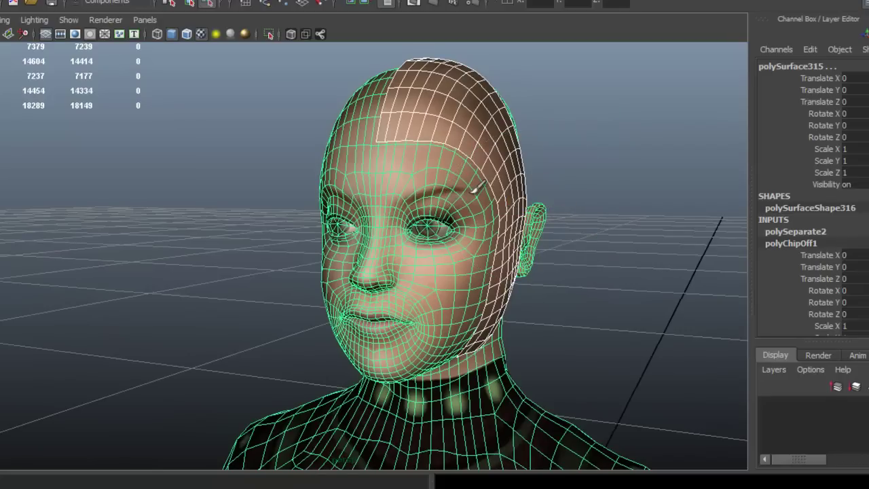
# Select the duplicated strip and delete two of its crosswise edge loops near the jaw.
pyautogui.moveTo(479, 185); pyautogui.dragTo(518, 164, button='right')
pyautogui.click(497, 133)
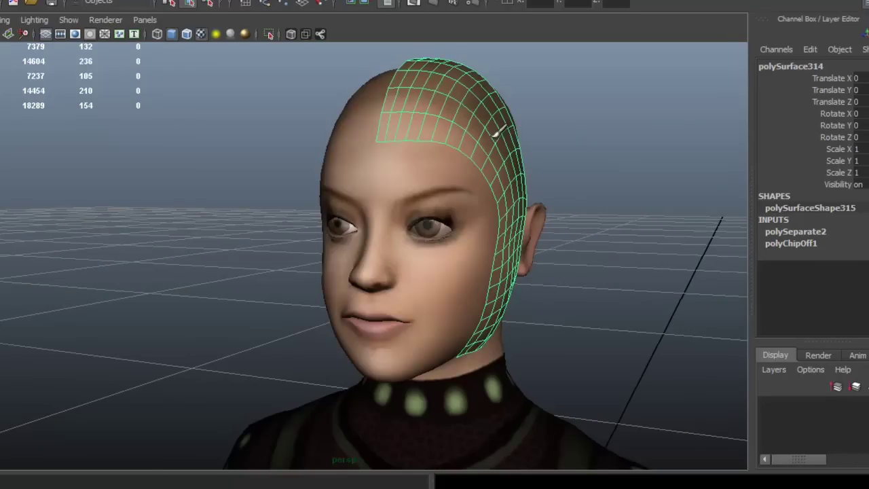
pyautogui.keyDown('alt'); pyautogui.moveTo(460, 190); pyautogui.dragTo(376, 225); pyautogui.keyUp('alt')
pyautogui.keyDown('alt'); pyautogui.moveTo(376, 224); pyautogui.dragTo(463, 195, button='middle'); pyautogui.keyUp('alt')
pyautogui.moveTo(463, 195)
pyautogui.keyDown('alt'); pyautogui.mouseDown(button='right')
pyautogui.moveTo(444, 241)
pyautogui.moveTo(466, 215)
pyautogui.moveTo(455, 187)
pyautogui.mouseUp(button='right'); pyautogui.keyUp('alt')
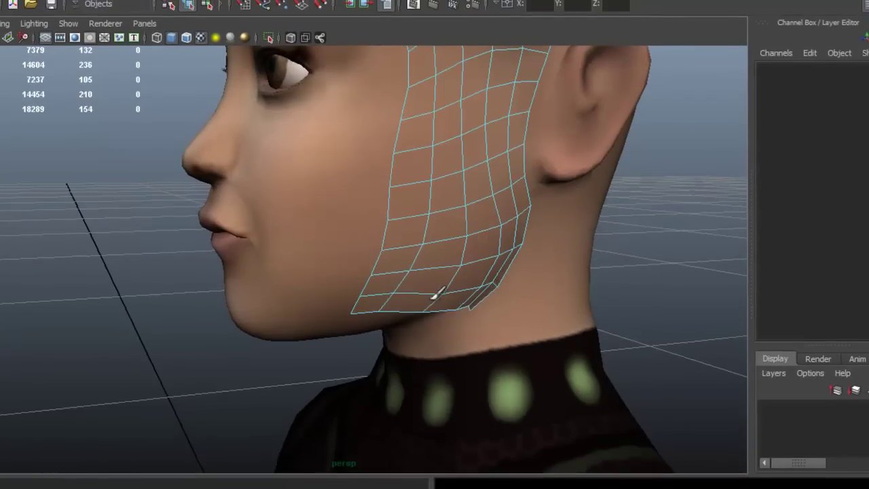
pyautogui.doubleClick(430, 317)
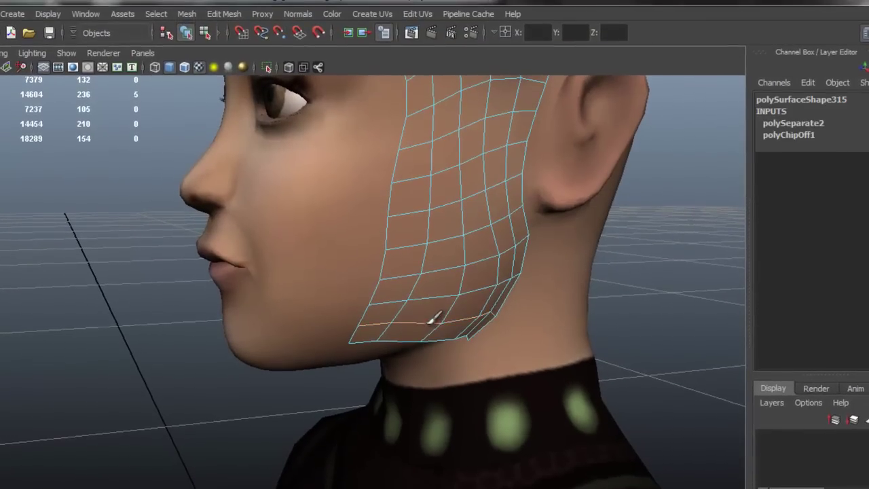
pyautogui.click(232, 14)
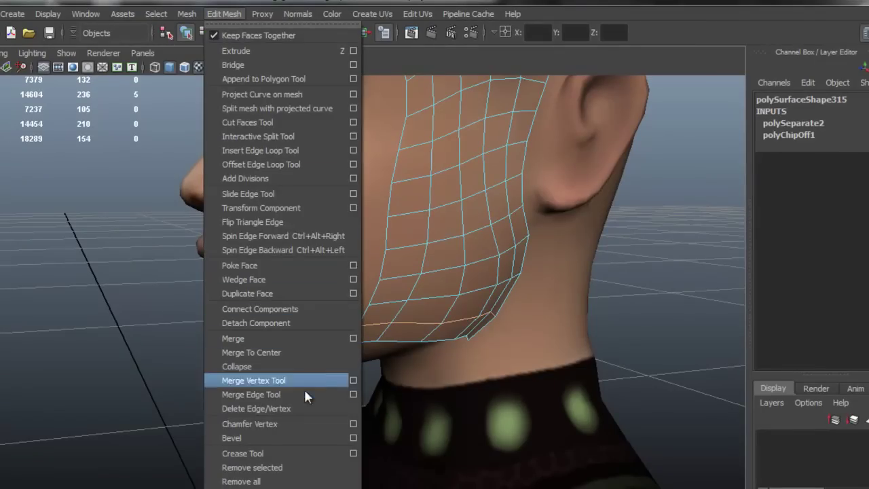
pyautogui.click(310, 406)
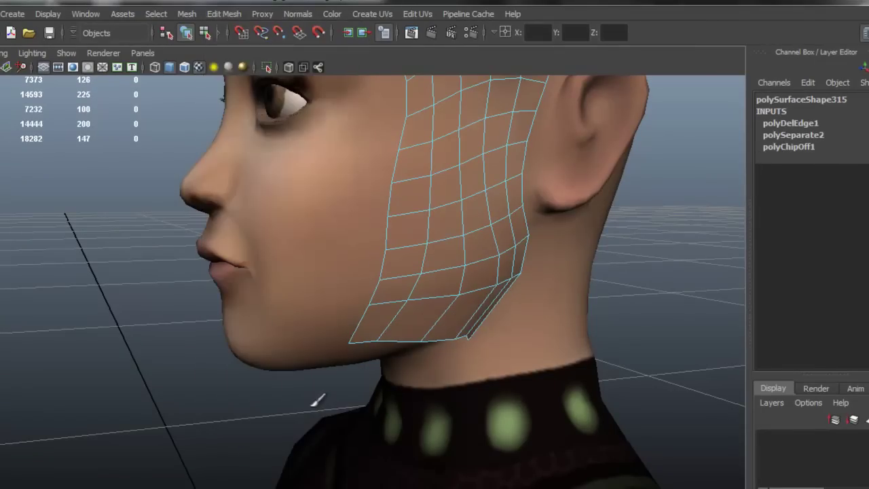
pyautogui.doubleClick(480, 258)
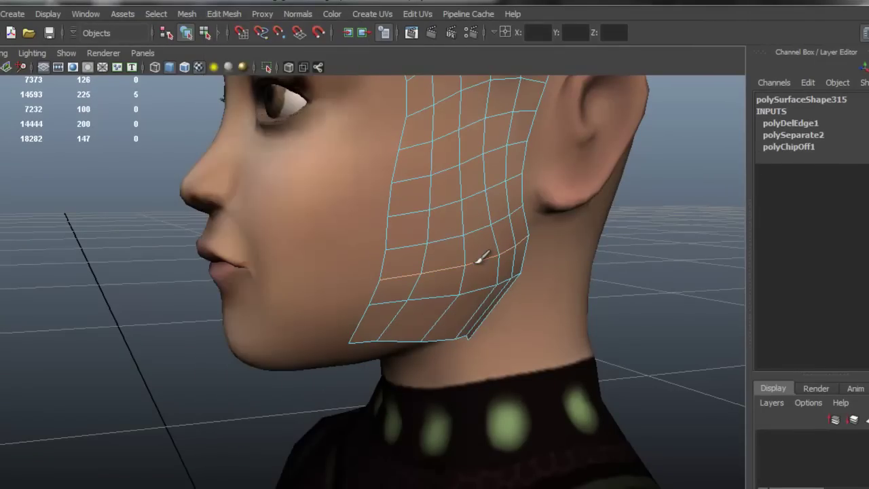
pyautogui.press('Delete')
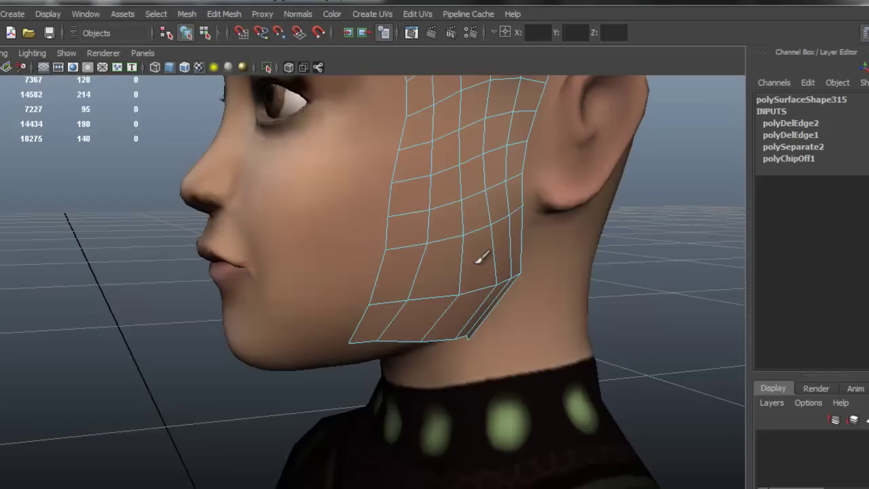
# Delete every other crosswise edge loop of the strip from the cheek up to the temple.
pyautogui.doubleClick(482, 190)
pyautogui.press('Delete')
pyautogui.keyDown('alt'); pyautogui.moveTo(493, 189); pyautogui.dragTo(492, 227, button='middle'); pyautogui.keyUp('alt')
pyautogui.click(453, 319)
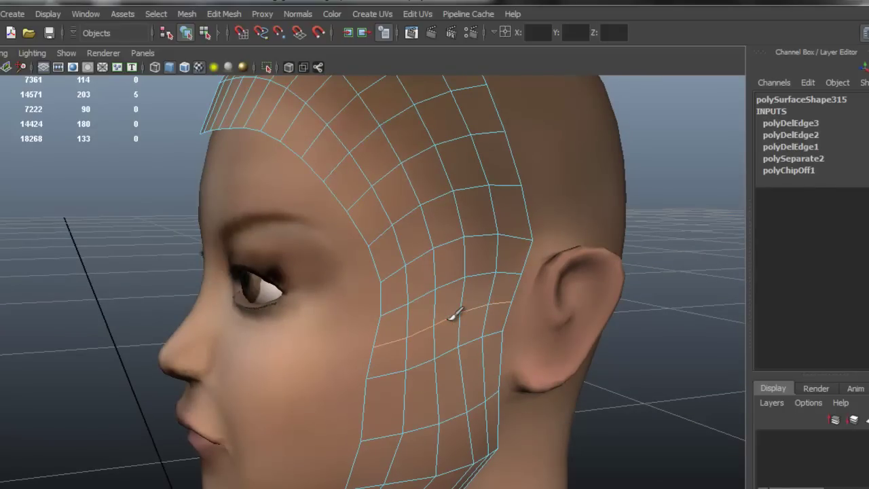
pyautogui.press('Delete')
pyautogui.doubleClick(450, 238)
pyautogui.press('Delete')
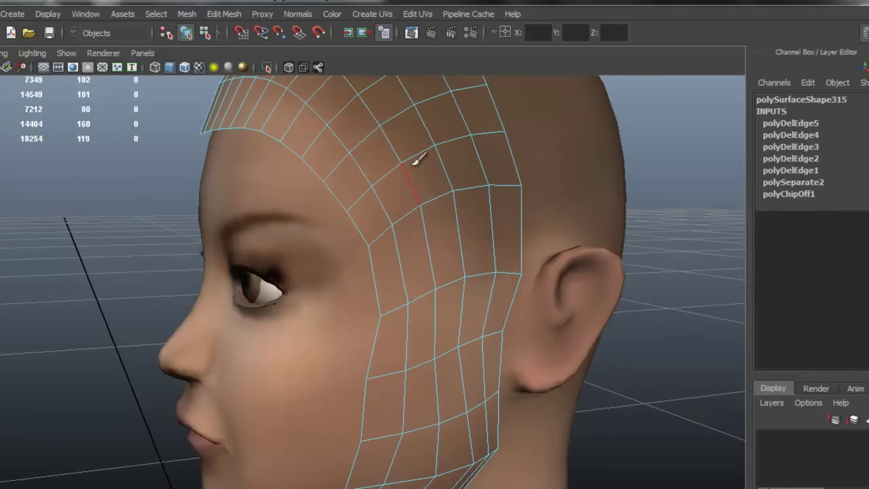
pyautogui.doubleClick(416, 160)
pyautogui.press('Delete')
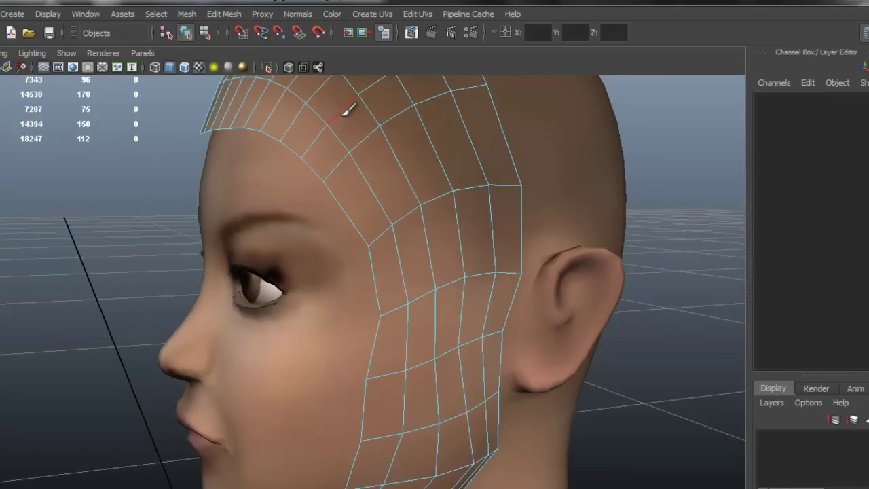
# Thin out the strip's forehead section by deleting alternate edge loops running from the hairline toward the crown.
pyautogui.keyDown('ctrl'); pyautogui.keyDown('shift'); pyautogui.click(345, 110); pyautogui.keyUp('shift'); pyautogui.keyUp('ctrl')
pyautogui.keyDown('alt'); pyautogui.moveTo(346, 108); pyautogui.dragTo(439, 170); pyautogui.keyUp('alt')
pyautogui.keyDown('ctrl'); pyautogui.keyDown('shift'); pyautogui.click(429, 157); pyautogui.keyUp('shift'); pyautogui.keyUp('ctrl')
pyautogui.keyDown('ctrl'); pyautogui.keyDown('shift'); pyautogui.click(393, 136); pyautogui.keyUp('shift'); pyautogui.keyUp('ctrl')
pyautogui.keyDown('ctrl'); pyautogui.keyDown('shift'); pyautogui.click(348, 133); pyautogui.keyUp('shift'); pyautogui.keyUp('ctrl')
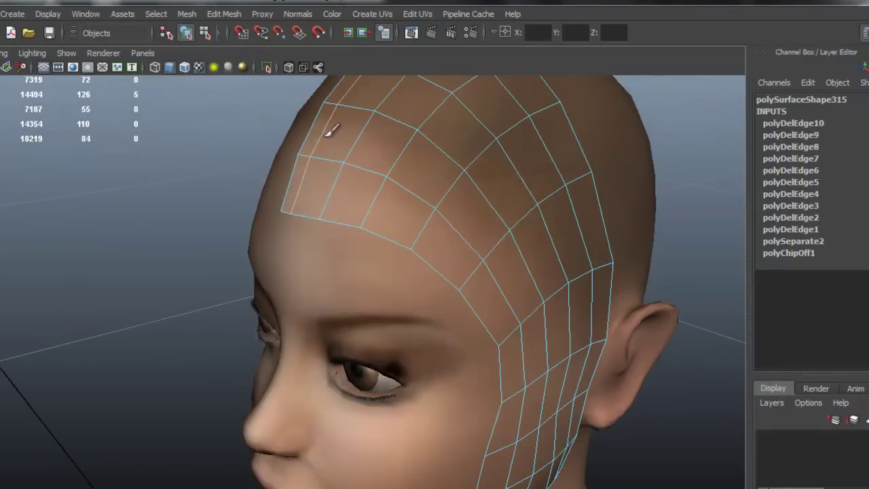
pyautogui.keyDown('ctrl'); pyautogui.keyDown('shift'); pyautogui.click(329, 133); pyautogui.keyUp('shift'); pyautogui.keyUp('ctrl')
# Delete more crosswise edge loops of the hair strip at the cheek, temple and forehead centre.
pyautogui.keyDown('alt'); pyautogui.moveTo(523, 441); pyautogui.dragTo(442, 188); pyautogui.keyUp('alt')
pyautogui.keyDown('ctrl'); pyautogui.keyDown('shift'); pyautogui.click(461, 376); pyautogui.keyUp('shift'); pyautogui.keyUp('ctrl')
pyautogui.keyDown('ctrl'); pyautogui.keyDown('shift'); pyautogui.click(431, 272); pyautogui.keyUp('shift'); pyautogui.keyUp('ctrl')
pyautogui.doubleClick(539, 200)
pyautogui.press('Delete')
# Slide the forehead edge loop of the strip away from the head's centre line with the Slide Edge Tool.
pyautogui.click(224, 13)
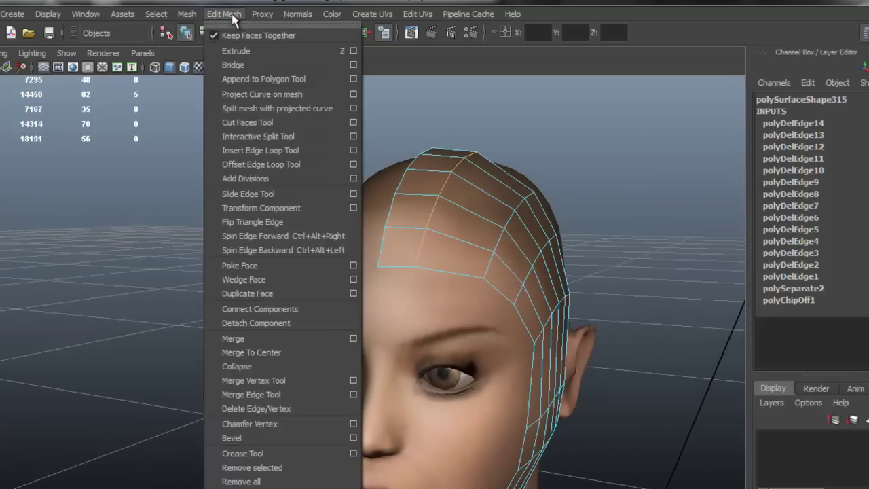
pyautogui.click(315, 196)
pyautogui.moveTo(384, 225); pyautogui.dragTo(393, 227, button='middle')
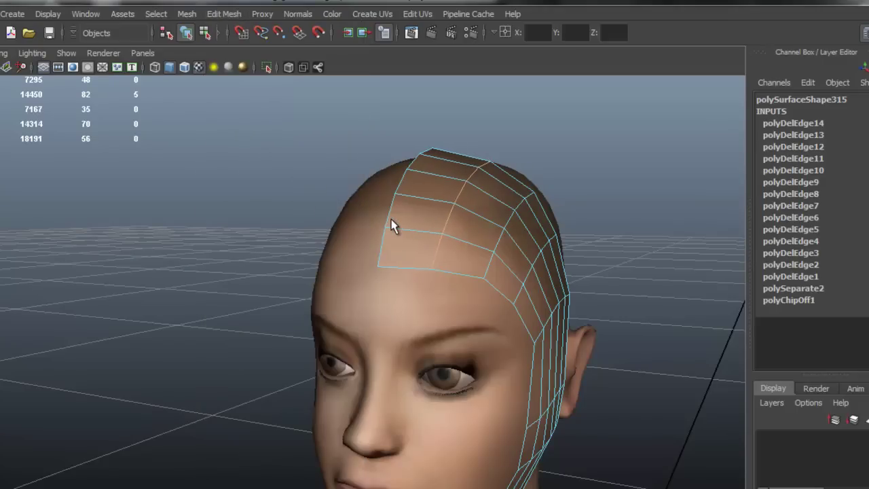
# Slide the strip's crosswise edge loops at the temple, cheek and jaw to space them more evenly.
pyautogui.keyDown('alt'); pyautogui.moveTo(480, 247); pyautogui.dragTo(421, 220); pyautogui.keyUp('alt')
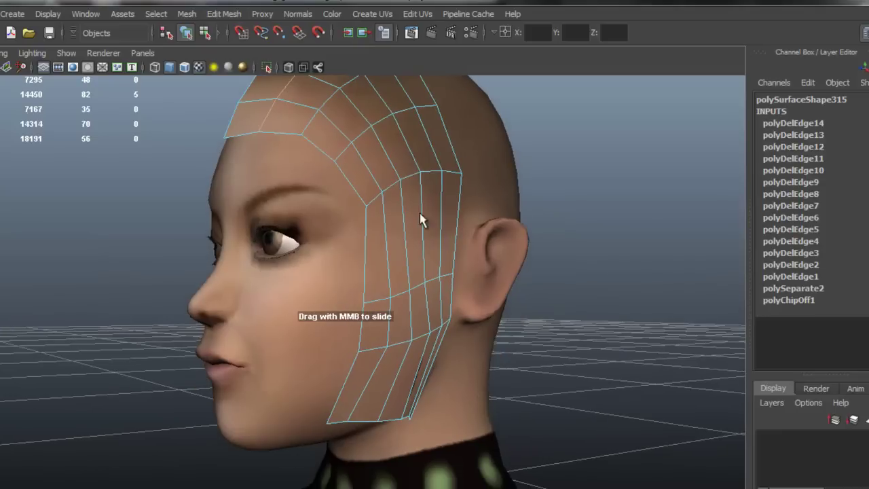
pyautogui.moveTo(375, 202)
pyautogui.mouseDown(button='middle')
pyautogui.moveTo(389, 207)
pyautogui.moveTo(361, 210)
pyautogui.mouseUp(button='middle')
pyautogui.hotkey('ctrl', 'z')
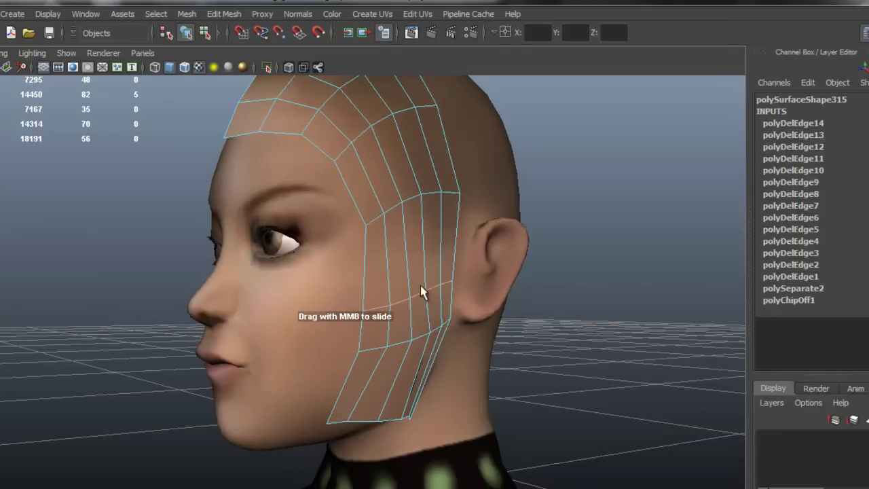
pyautogui.moveTo(422, 289); pyautogui.dragTo(447, 295, button='middle')
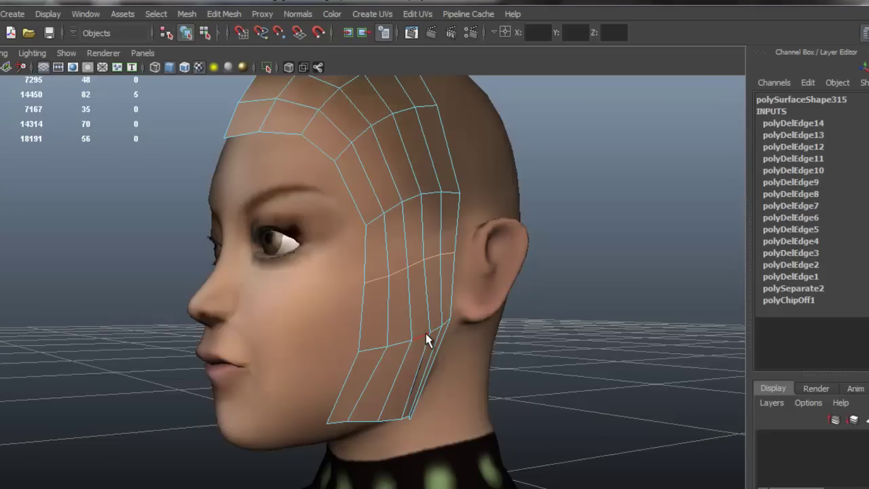
pyautogui.moveTo(478, 338); pyautogui.dragTo(478, 345, button='middle')
# Select the strip's border edges along the jaw, adjust their height and return to object selection.
pyautogui.keyDown('alt'); pyautogui.moveTo(387, 348); pyautogui.dragTo(329, 338); pyautogui.keyUp('alt')
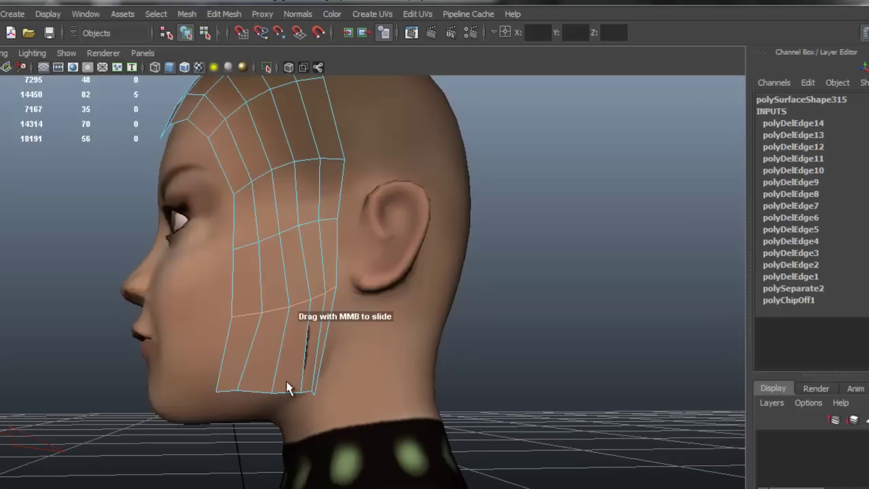
pyautogui.keyDown('alt'); pyautogui.moveTo(257, 384); pyautogui.dragTo(300, 387, button='right'); pyautogui.keyUp('alt')
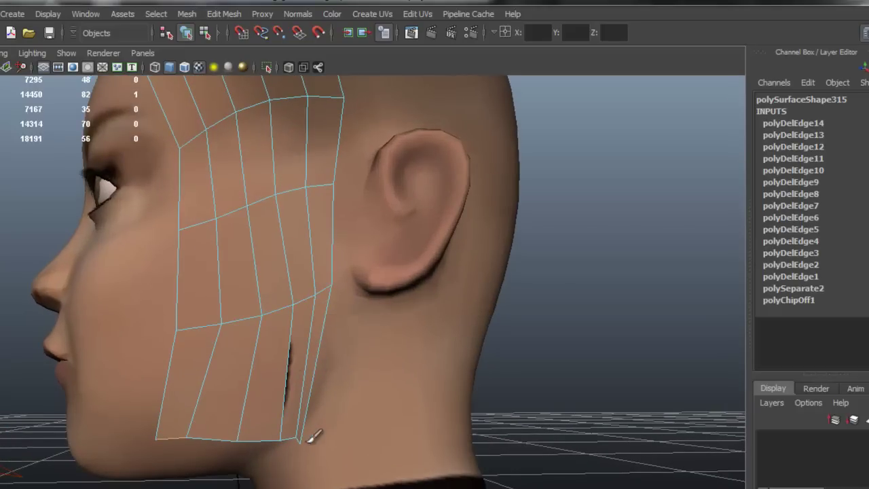
pyautogui.press('w')
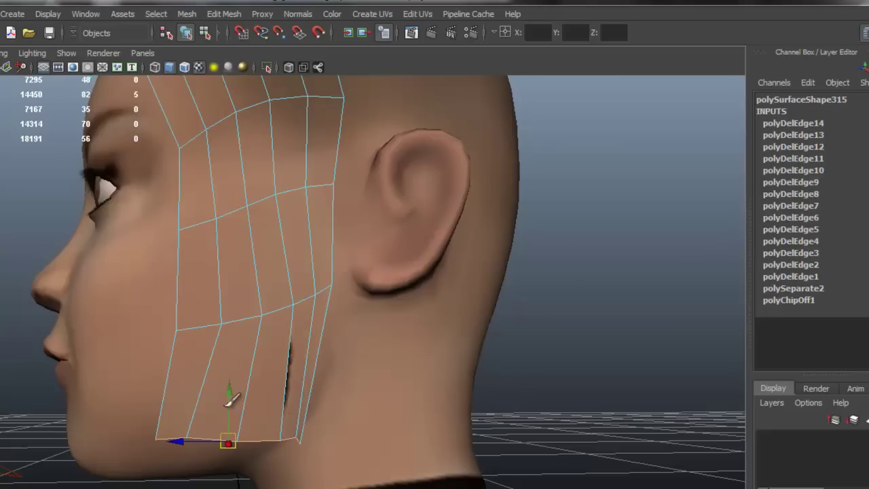
pyautogui.moveTo(230, 397); pyautogui.dragTo(394, 430)
pyautogui.keyDown('alt'); pyautogui.moveTo(413, 323); pyautogui.dragTo(354, 303, button='right'); pyautogui.keyUp('alt')
pyautogui.keyDown('alt'); pyautogui.moveTo(354, 303); pyautogui.dragTo(320, 210); pyautogui.keyUp('alt')
pyautogui.moveTo(320, 210)
pyautogui.mouseDown(button='right')
pyautogui.moveTo(339, 201)
pyautogui.moveTo(320, 216)
pyautogui.mouseUp(button='right')
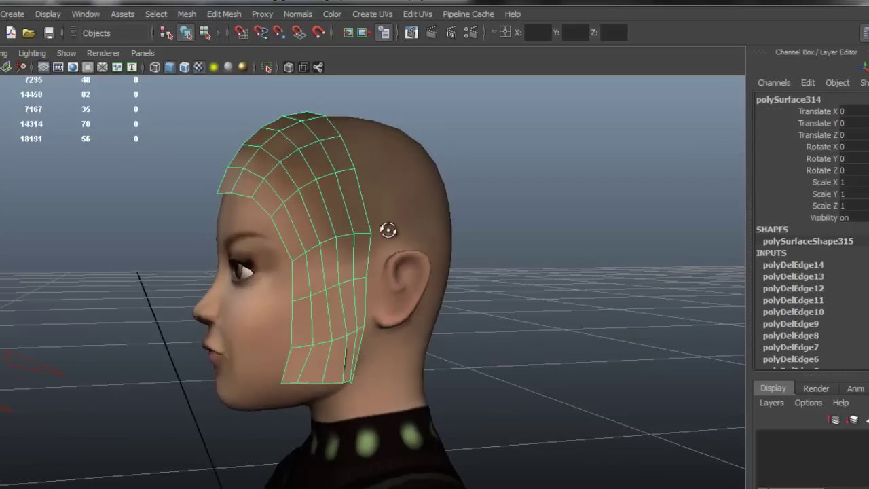
# Open the UV Texture Editor and arrange it beside the head with the whole UV layout in view.
pyautogui.moveTo(389, 231)
pyautogui.keyDown('alt'); pyautogui.mouseDown()
pyautogui.moveTo(450, 233)
pyautogui.moveTo(400, 229)
pyautogui.mouseUp(); pyautogui.keyUp('alt')
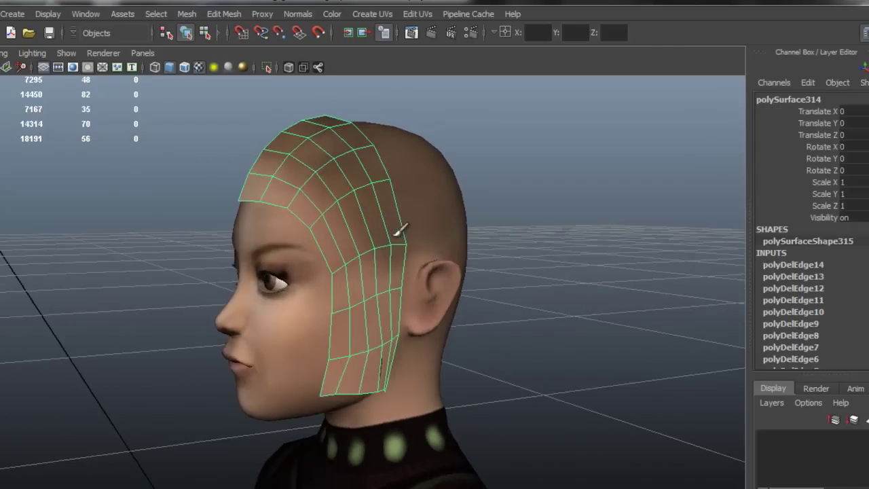
pyautogui.click(84, 15)
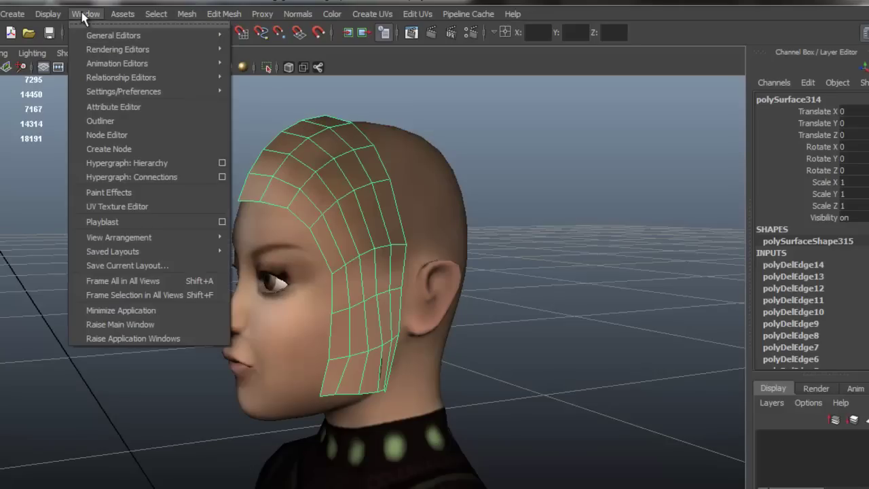
pyautogui.click(142, 211)
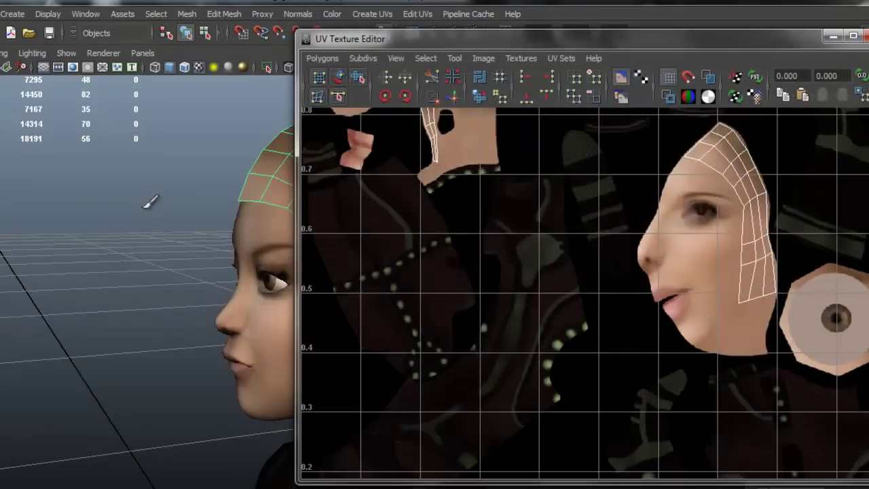
pyautogui.scroll(-2, 602, 233)
pyautogui.scroll(-1, 602, 233)
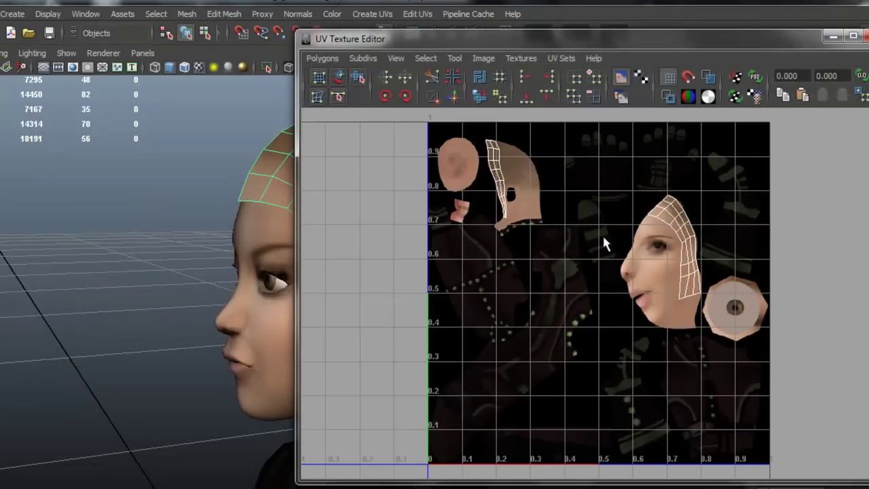
pyautogui.moveTo(454, 38); pyautogui.dragTo(495, 40)
pyautogui.keyDown('alt'); pyautogui.moveTo(262, 219); pyautogui.dragTo(224, 197, button='middle'); pyautogui.keyUp('alt')
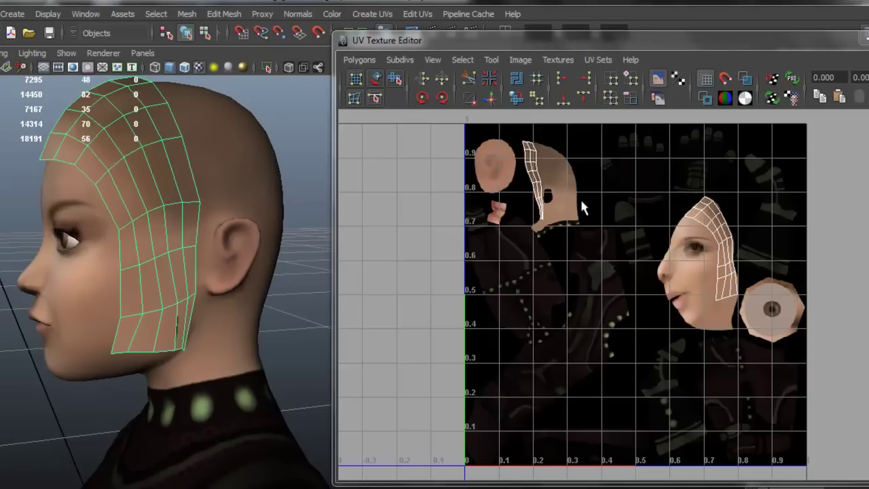
pyautogui.moveTo(621, 40); pyautogui.dragTo(588, 40)
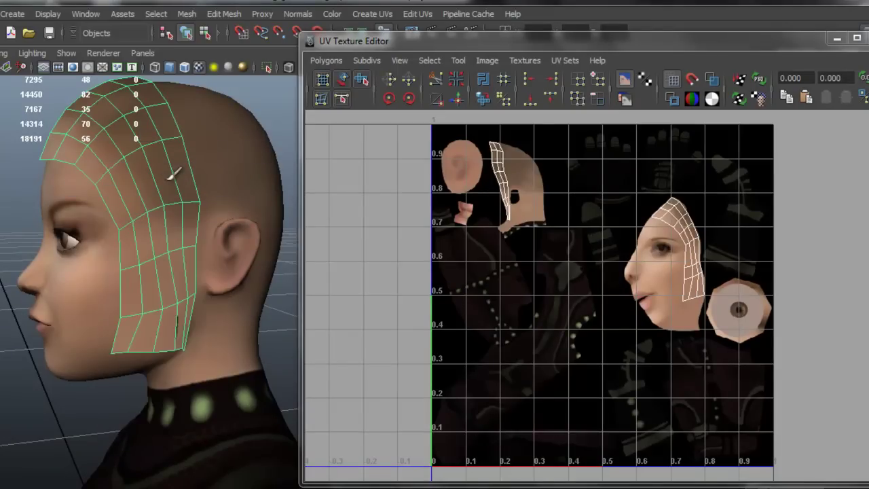
# Delete the hair strip's existing UVs and return the strip to object selection.
pyautogui.click(329, 61)
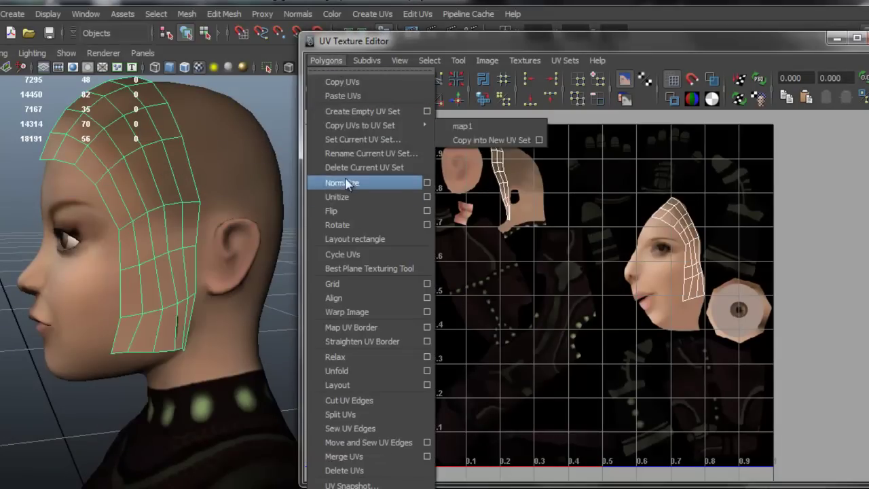
pyautogui.click(344, 470)
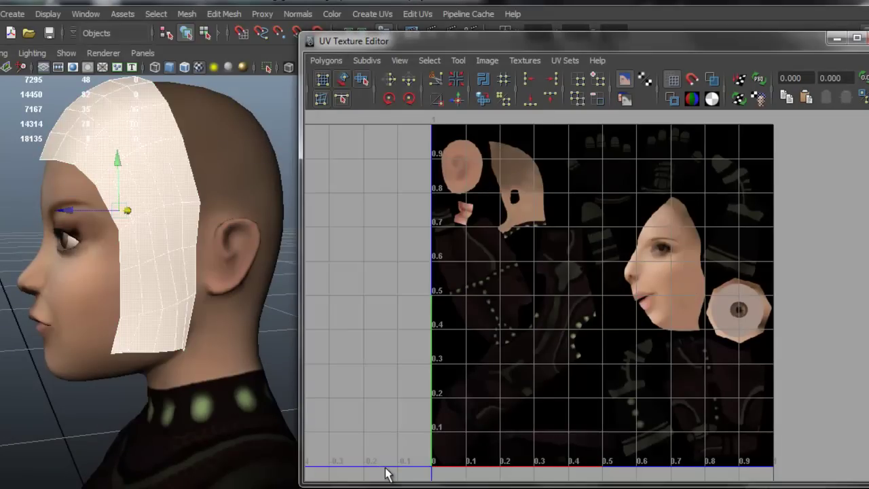
pyautogui.moveTo(142, 135); pyautogui.dragTo(179, 119, button='right')
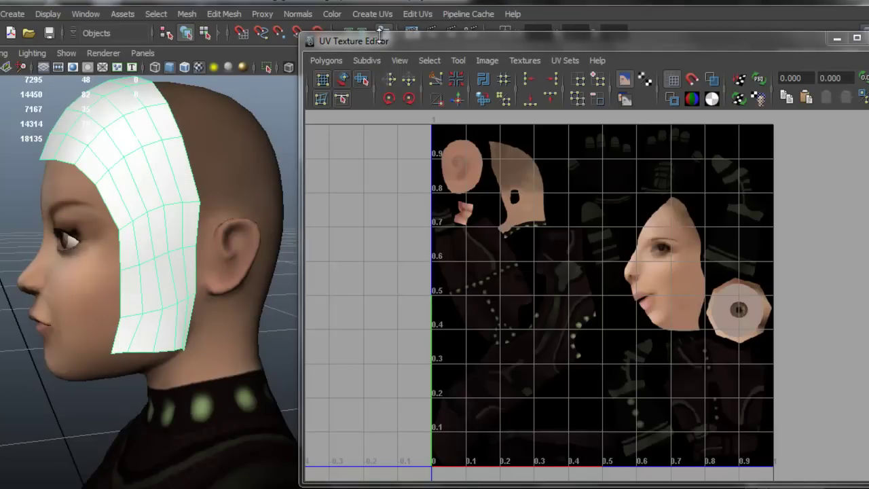
# Apply a planar UV mapping to the strip, projected from the X axis and fitted to its bounding box.
pyautogui.moveTo(383, 44); pyautogui.dragTo(370, 129)
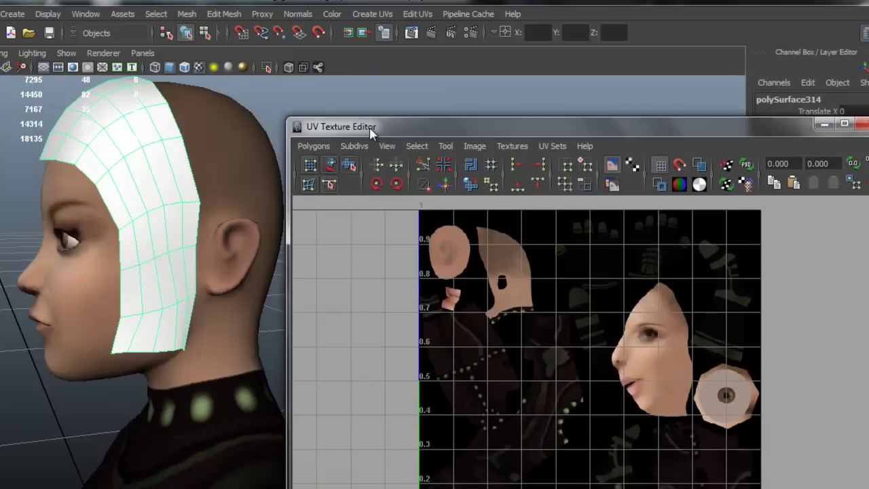
pyautogui.click(375, 14)
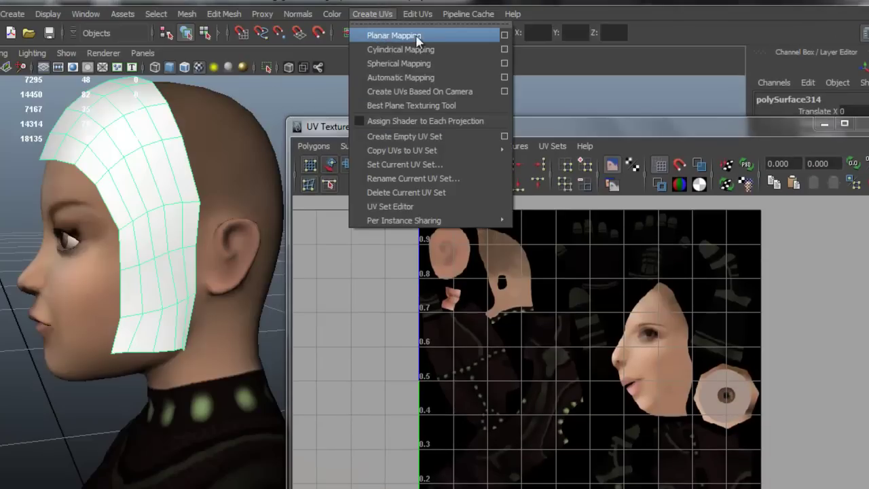
pyautogui.click(504, 36)
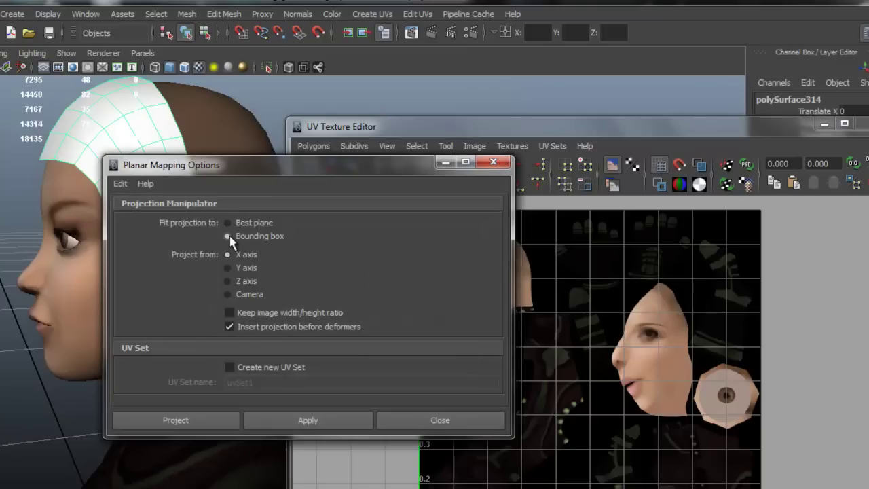
pyautogui.click(220, 422)
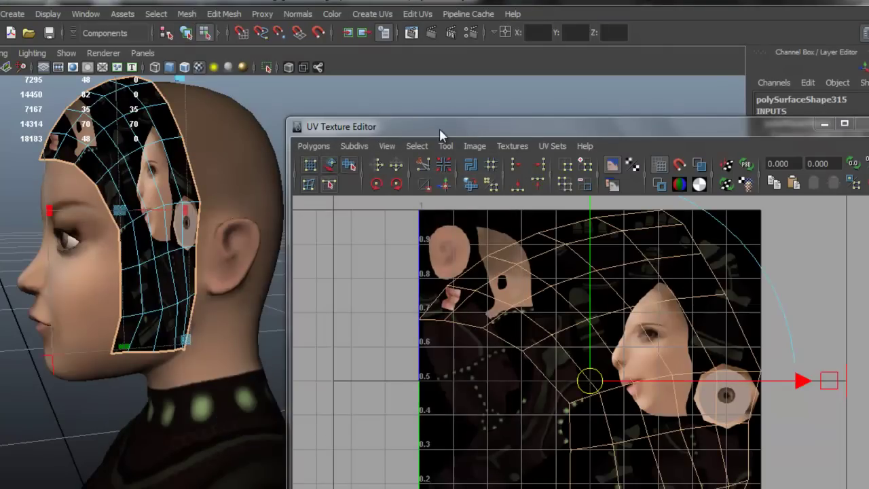
pyautogui.moveTo(439, 128); pyautogui.dragTo(424, 46)
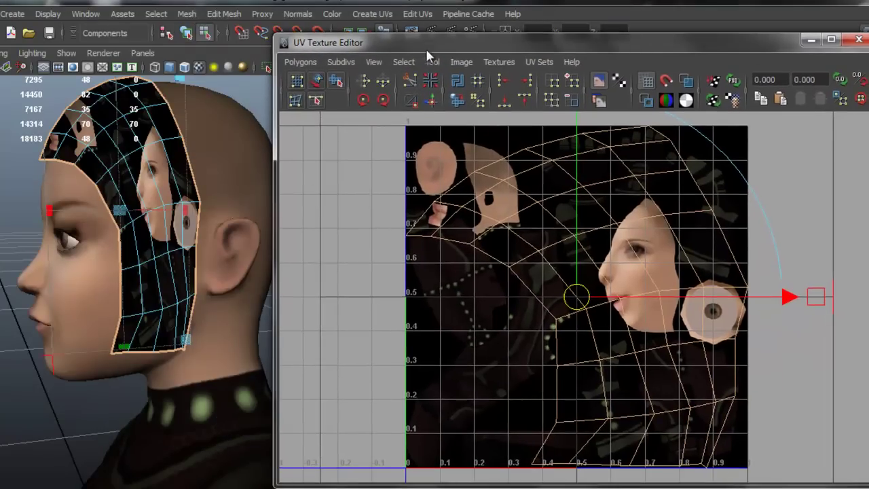
# Unfold the strip's UVs with the solver options reset to defaults, and lay out the resulting shell.
pyautogui.rightClick(480, 191)
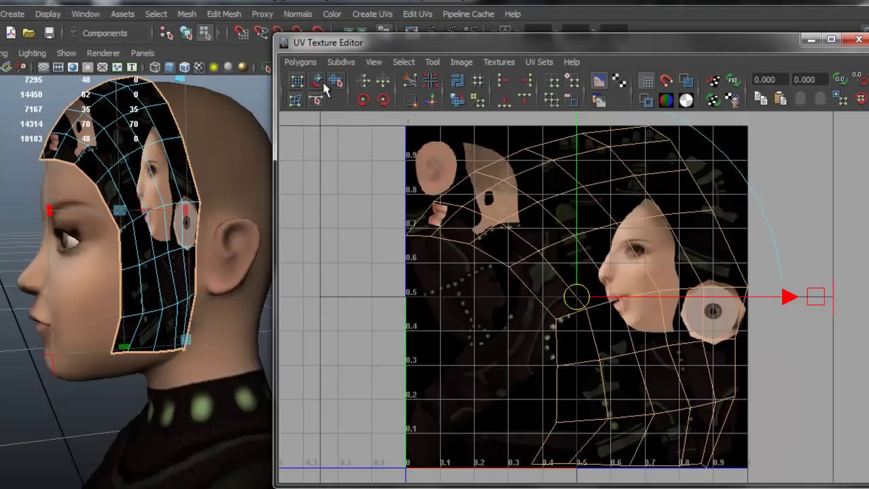
pyautogui.click(300, 62)
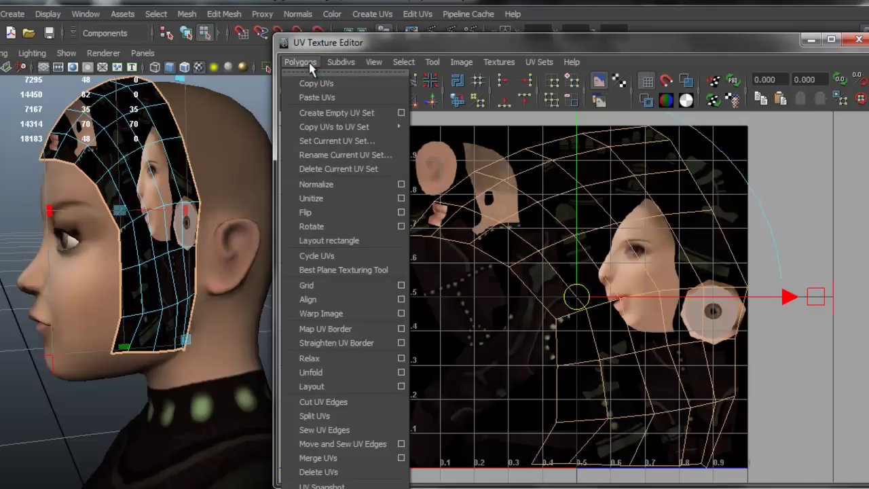
pyautogui.click(401, 372)
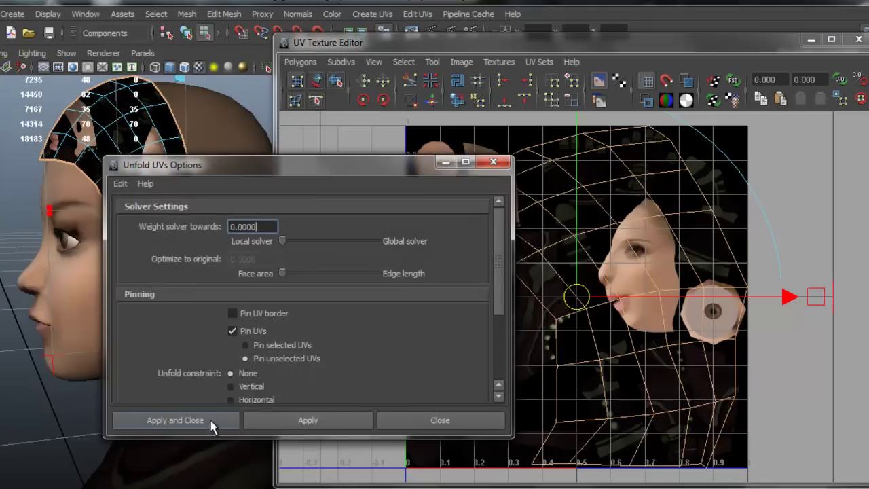
pyautogui.click(121, 184)
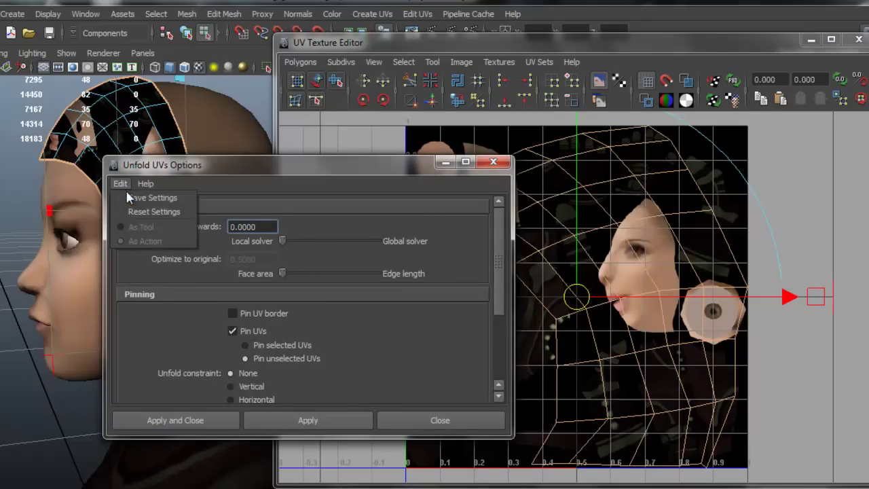
pyautogui.click(155, 212)
pyautogui.click(219, 418)
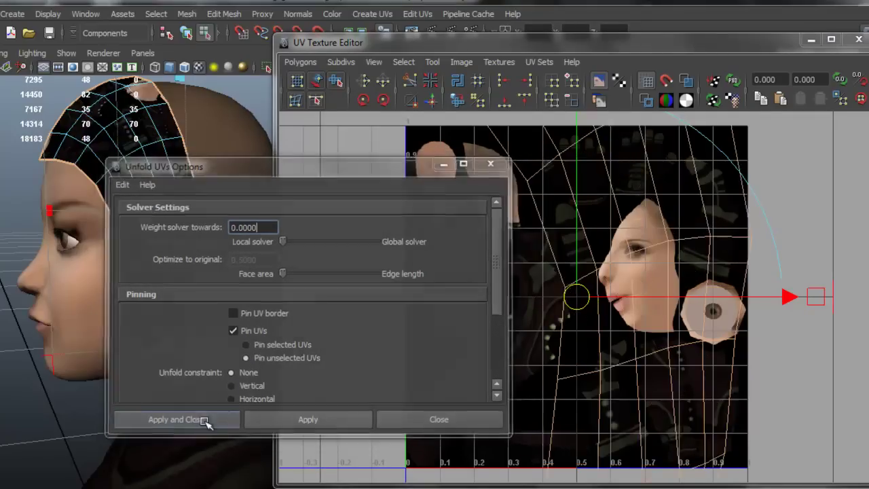
pyautogui.click(301, 62)
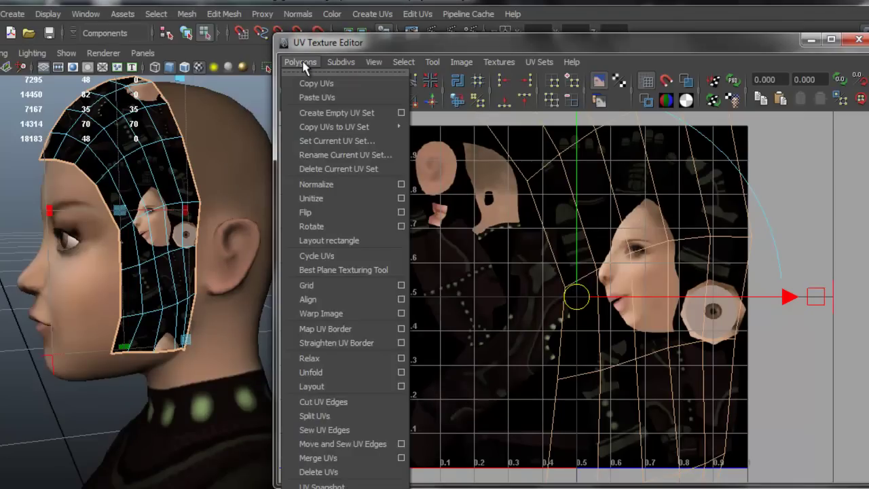
pyautogui.click(361, 396)
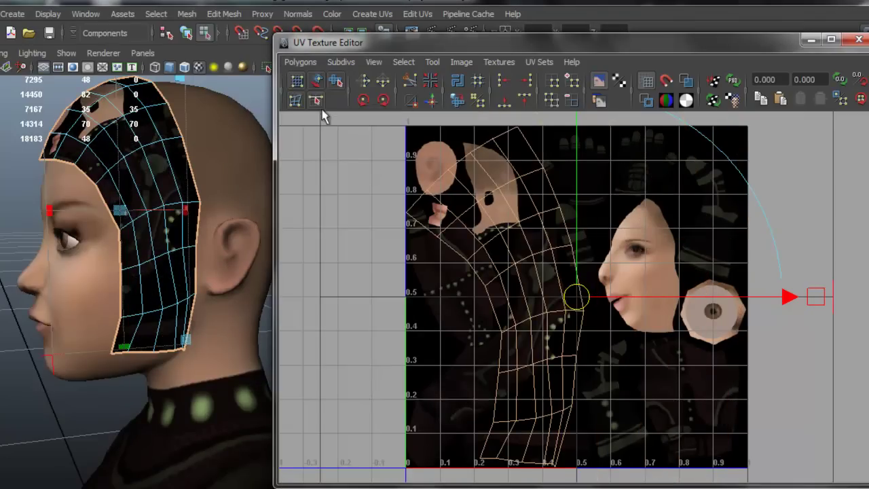
# Convert the selection to UVs, rotate the strip's shell clockwise and move it toward the middle of the UV space.
pyautogui.click(319, 81)
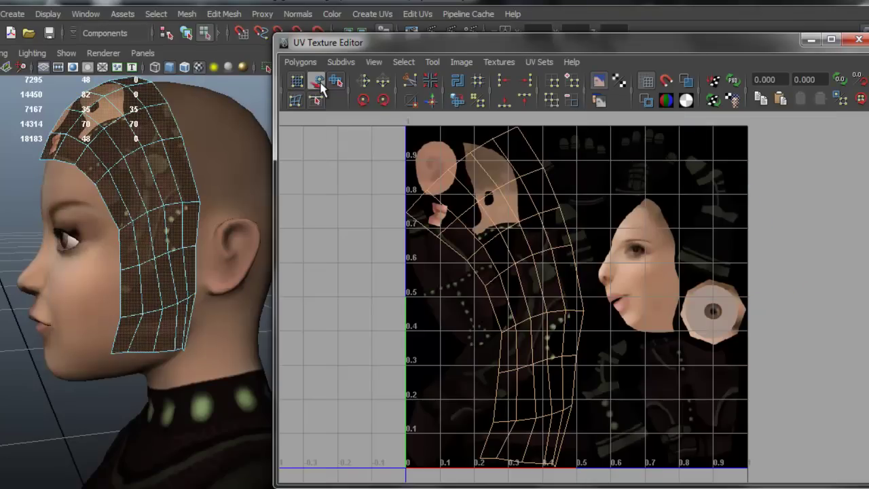
pyautogui.click(493, 209)
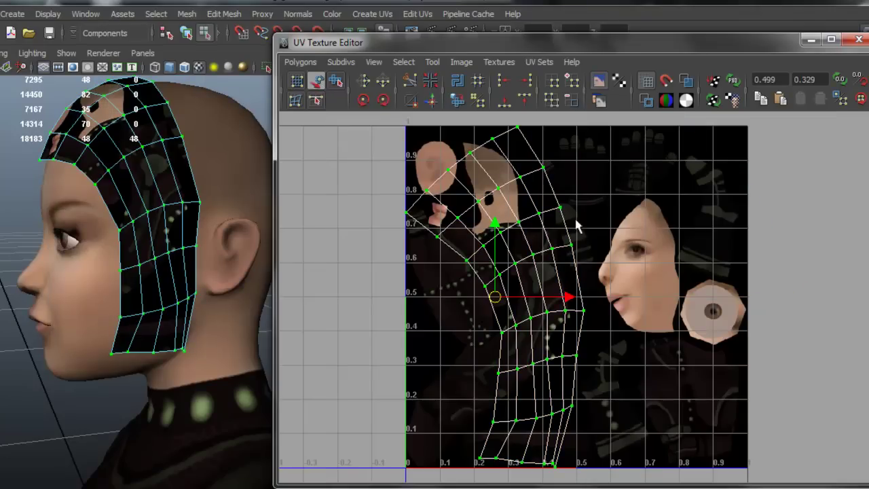
pyautogui.press('e')
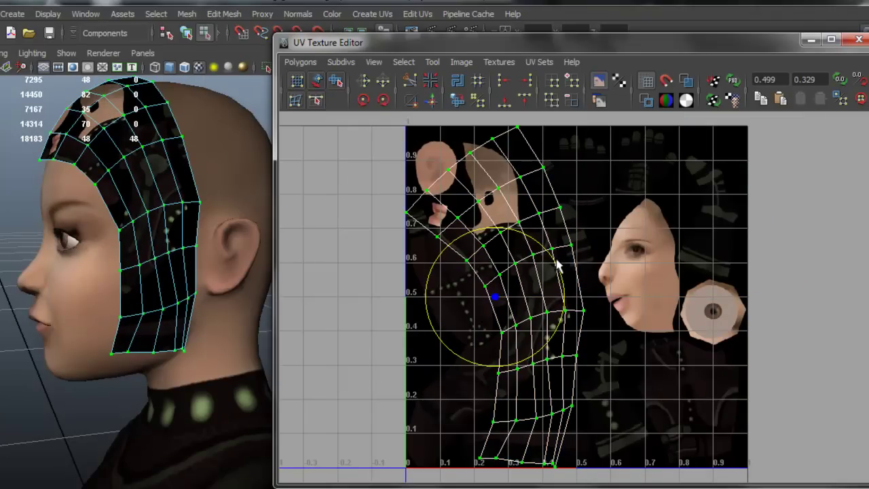
pyautogui.moveTo(556, 267); pyautogui.dragTo(569, 284)
pyautogui.keyDown('alt'); pyautogui.moveTo(578, 287); pyautogui.dragTo(585, 285, button='middle'); pyautogui.keyUp('alt')
pyautogui.press('w')
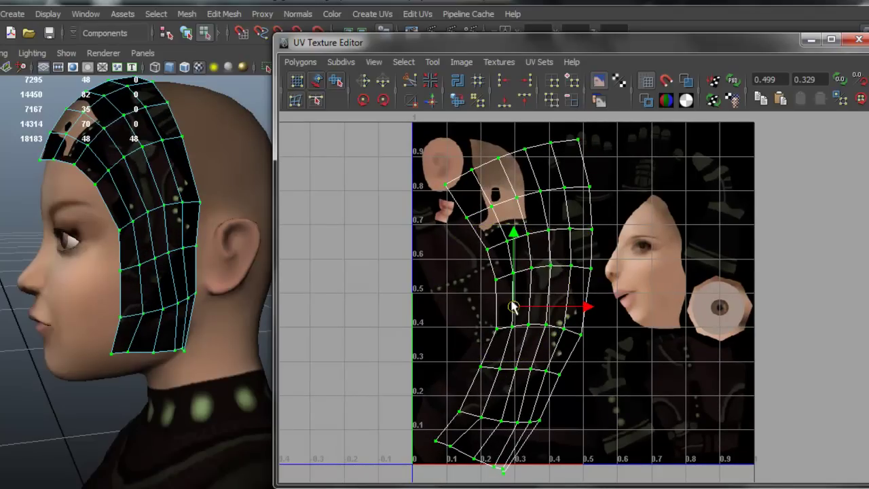
pyautogui.moveTo(512, 305); pyautogui.dragTo(565, 295)
# Select the column of UVs along the shell's front edge and align it to minimum U.
pyautogui.moveTo(487, 164); pyautogui.dragTo(523, 220)
pyautogui.keyDown('shift'); pyautogui.click(538, 238); pyautogui.keyUp('shift')
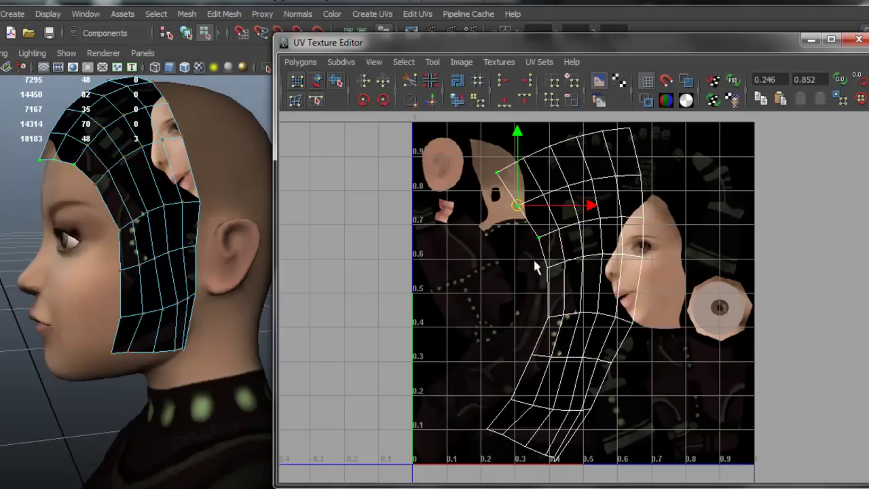
pyautogui.keyDown('shift'); pyautogui.click(547, 268); pyautogui.keyUp('shift')
pyautogui.keyDown('shift'); pyautogui.click(547, 317); pyautogui.keyUp('shift')
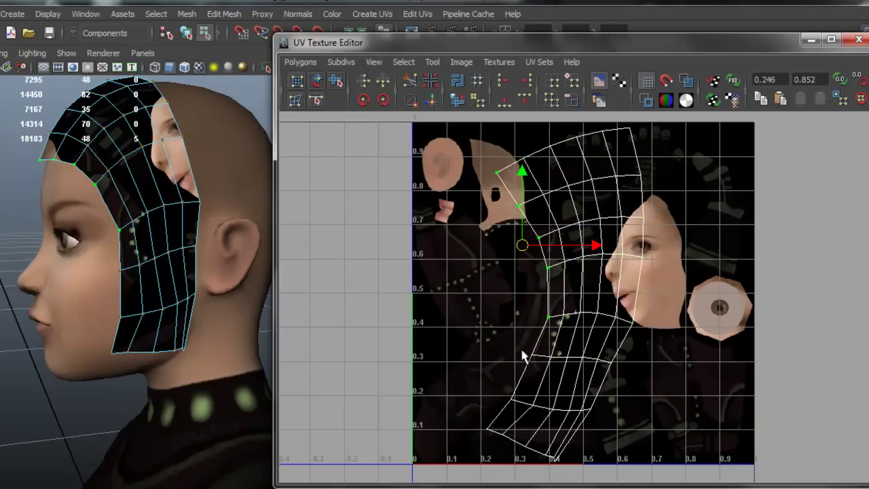
pyautogui.keyDown('shift'); pyautogui.click(532, 355); pyautogui.keyUp('shift')
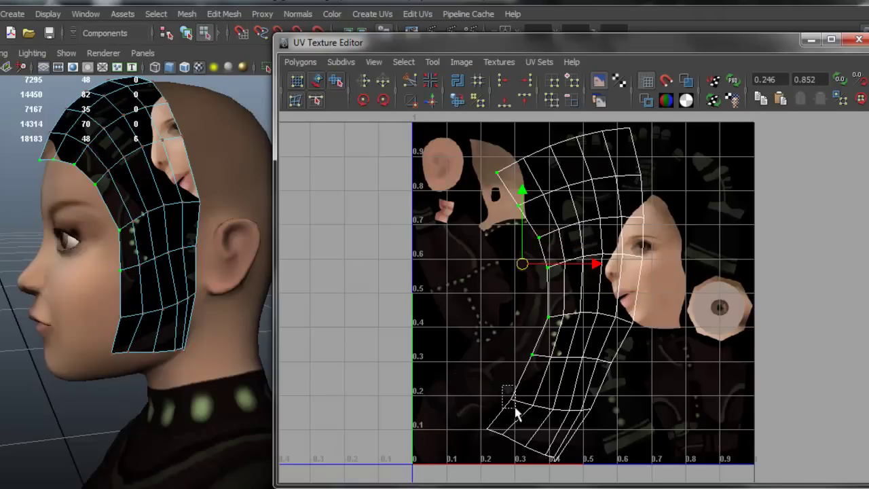
pyautogui.keyDown('shift'); pyautogui.click(510, 400); pyautogui.keyUp('shift')
pyautogui.keyDown('shift'); pyautogui.click(488, 429); pyautogui.keyUp('shift')
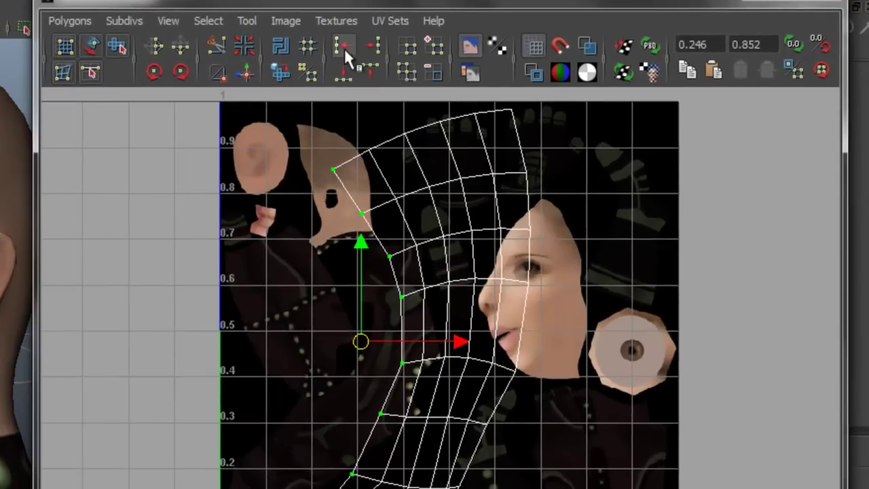
pyautogui.click(344, 48)
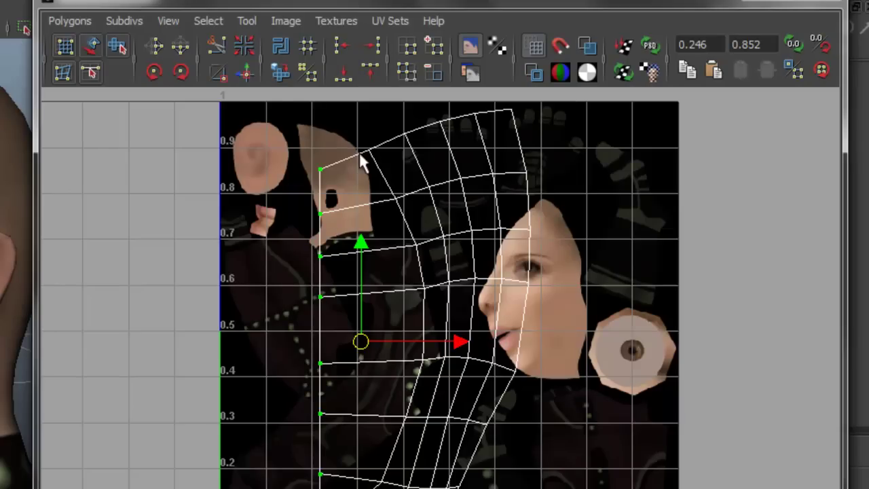
# Align the second column of UVs, just behind the straightened front edge, to minimum U.
pyautogui.moveTo(383, 171); pyautogui.dragTo(384, 172)
pyautogui.keyDown('shift'); pyautogui.moveTo(382, 182); pyautogui.dragTo(426, 292); pyautogui.keyUp('shift')
pyautogui.keyDown('shift'); pyautogui.click(417, 338); pyautogui.keyUp('shift')
pyautogui.keyDown('shift'); pyautogui.click(400, 395); pyautogui.keyUp('shift')
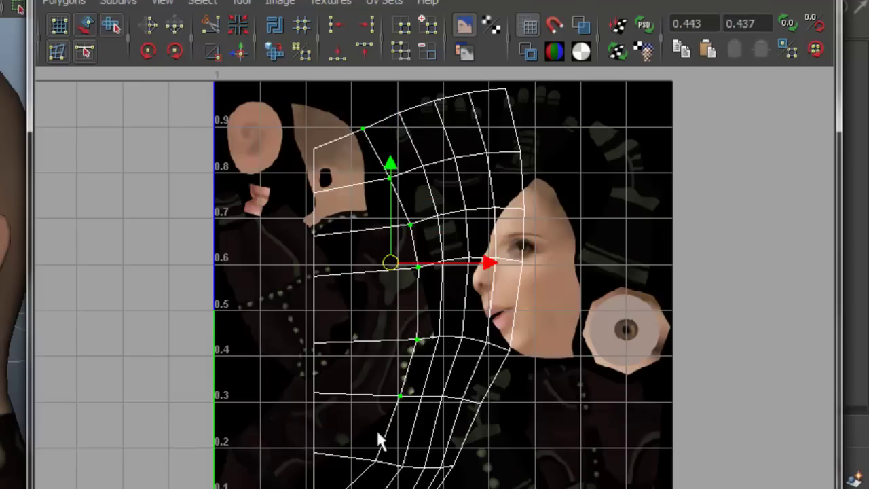
pyautogui.keyDown('shift'); pyautogui.click(372, 459); pyautogui.keyUp('shift')
pyautogui.keyDown('shift'); pyautogui.click(336, 488); pyautogui.keyUp('shift')
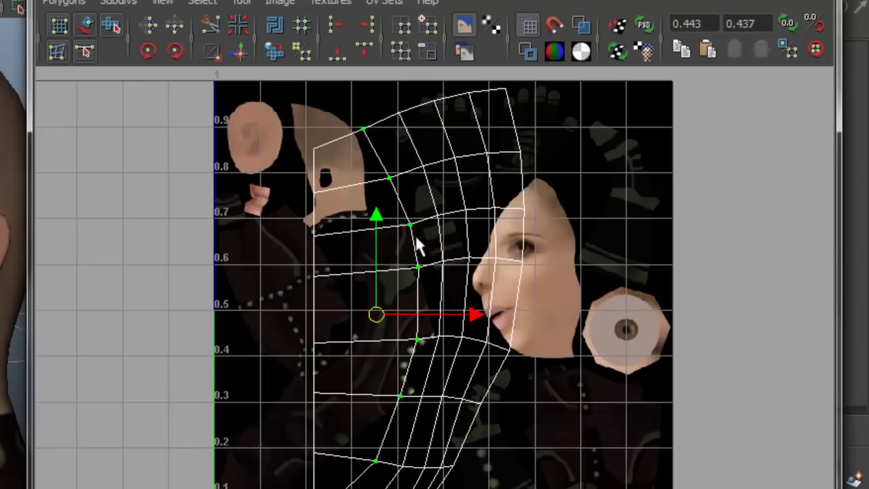
pyautogui.click(342, 28)
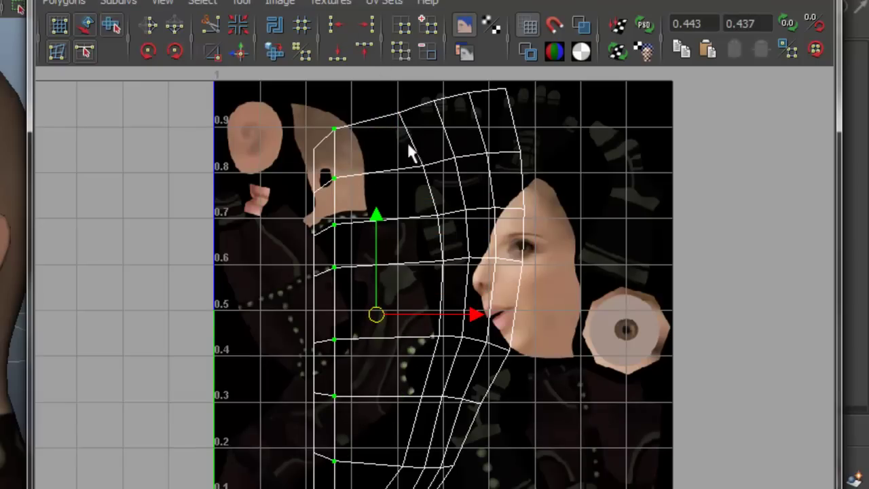
# Shade the UV shell and straighten its third column of UVs by aligning it to minimum U.
pyautogui.moveTo(384, 97); pyautogui.dragTo(428, 194)
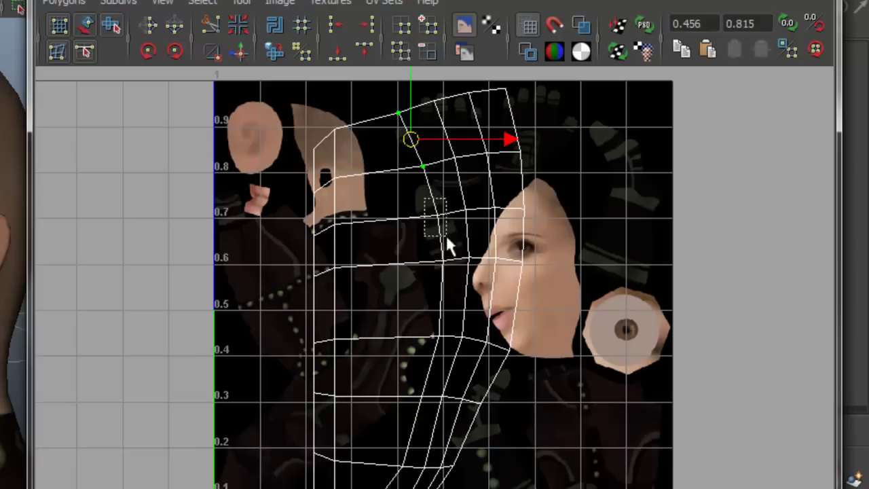
pyautogui.keyDown('shift'); pyautogui.moveTo(446, 238); pyautogui.dragTo(441, 344); pyautogui.keyUp('shift')
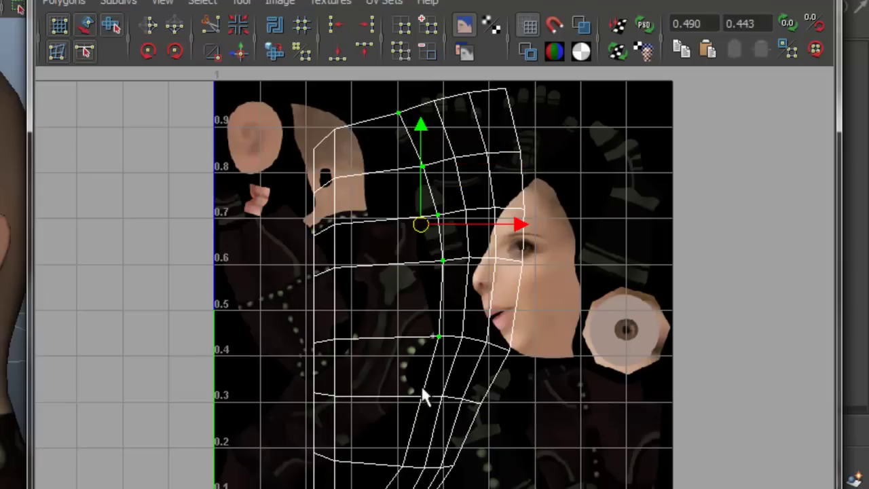
pyautogui.keyDown('shift'); pyautogui.moveTo(415, 406); pyautogui.dragTo(429, 389); pyautogui.keyUp('shift')
pyautogui.keyDown('shift'); pyautogui.moveTo(395, 471); pyautogui.dragTo(409, 460); pyautogui.keyUp('shift')
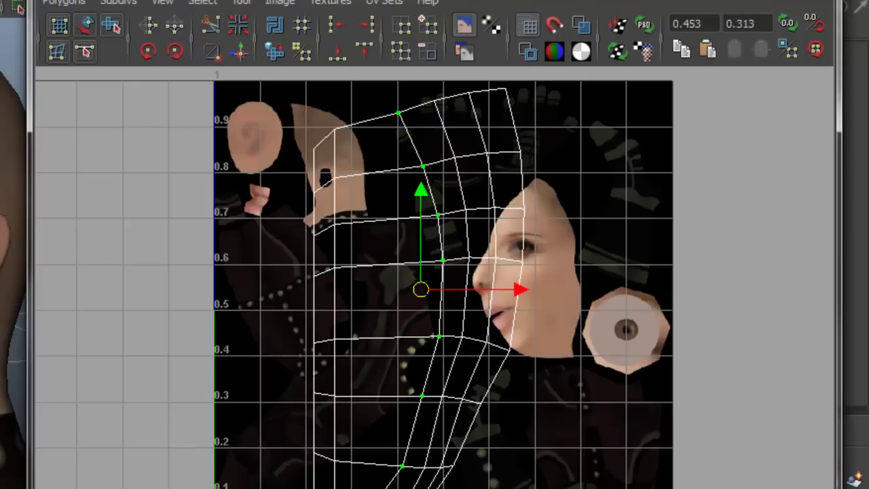
pyautogui.keyDown('shift'); pyautogui.moveTo(360, 488); pyautogui.dragTo(374, 488); pyautogui.keyUp('shift')
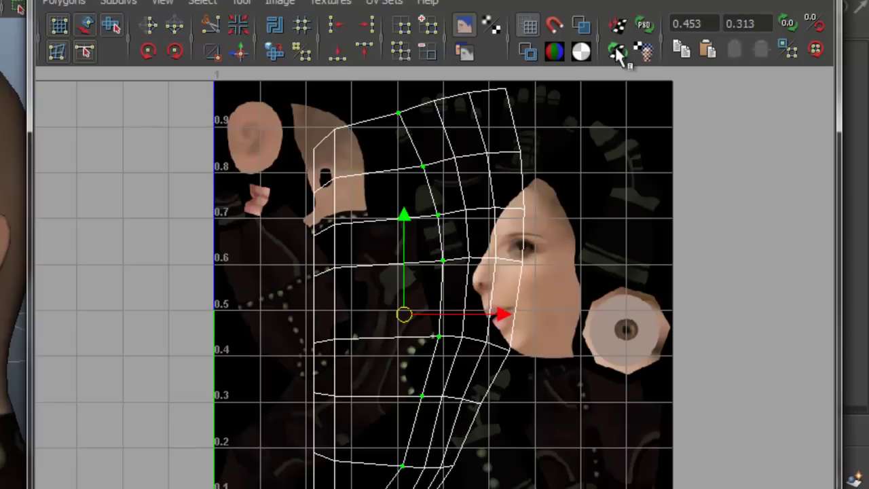
pyautogui.click(582, 27)
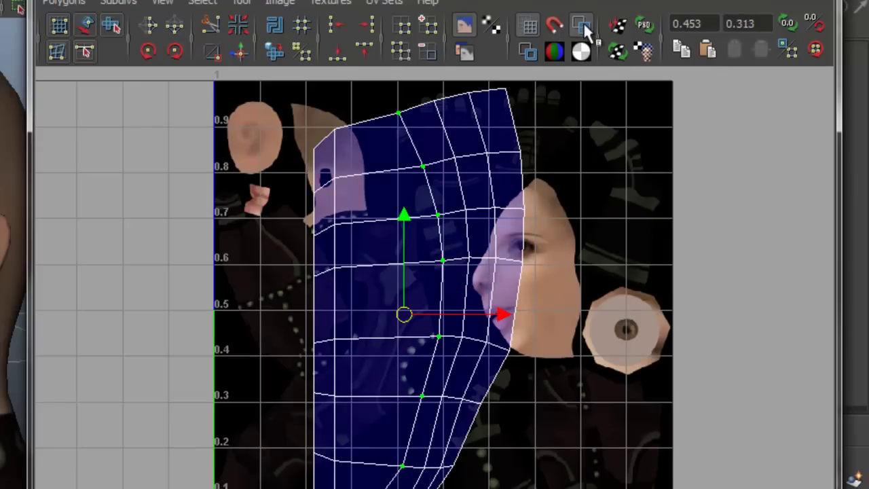
pyautogui.press('g')
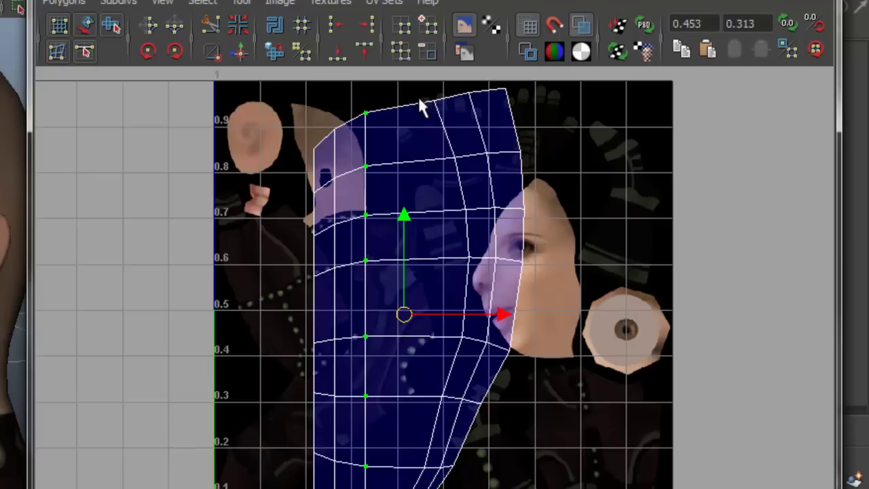
# Select the shell's fourth column of UVs and repeat the minimum U alignment on it.
pyautogui.moveTo(441, 126); pyautogui.dragTo(469, 228)
pyautogui.keyDown('shift'); pyautogui.moveTo(457, 233); pyautogui.dragTo(475, 267); pyautogui.keyUp('shift')
pyautogui.keyDown('shift'); pyautogui.moveTo(453, 331); pyautogui.dragTo(464, 360); pyautogui.keyUp('shift')
pyautogui.keyDown('shift'); pyautogui.moveTo(432, 388); pyautogui.dragTo(450, 407); pyautogui.keyUp('shift')
pyautogui.keyDown('shift'); pyautogui.moveTo(416, 456); pyautogui.dragTo(433, 478); pyautogui.keyUp('shift')
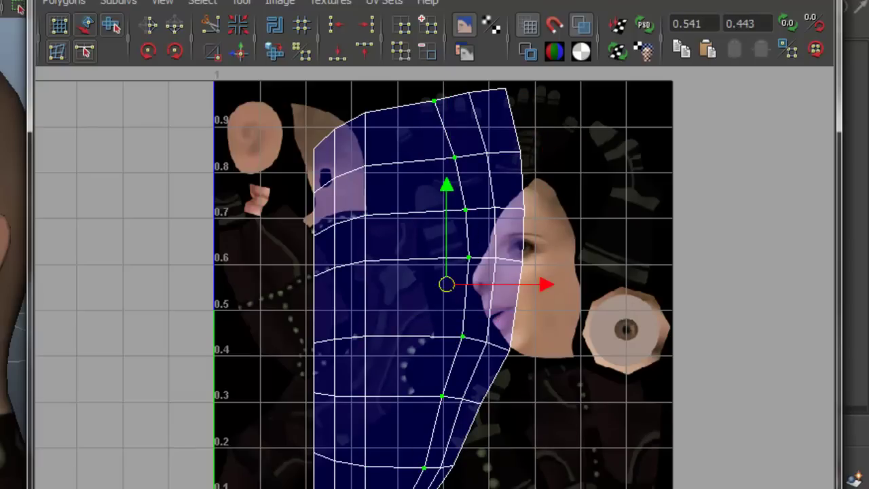
pyautogui.press('g')
# Straighten the fifth column of UVs, down to the shell's lowest corner, with the minimum U alignment.
pyautogui.moveTo(461, 86); pyautogui.dragTo(496, 163)
pyautogui.keyDown('shift'); pyautogui.moveTo(512, 197); pyautogui.dragTo(426, 478); pyautogui.keyUp('shift')
pyautogui.keyDown('alt'); pyautogui.moveTo(435, 468); pyautogui.dragTo(400, 359, button='middle'); pyautogui.keyUp('alt')
pyautogui.scroll(3, 369, 422)
pyautogui.keyDown('shift'); pyautogui.click(368, 421); pyautogui.keyUp('shift')
pyautogui.press('g')
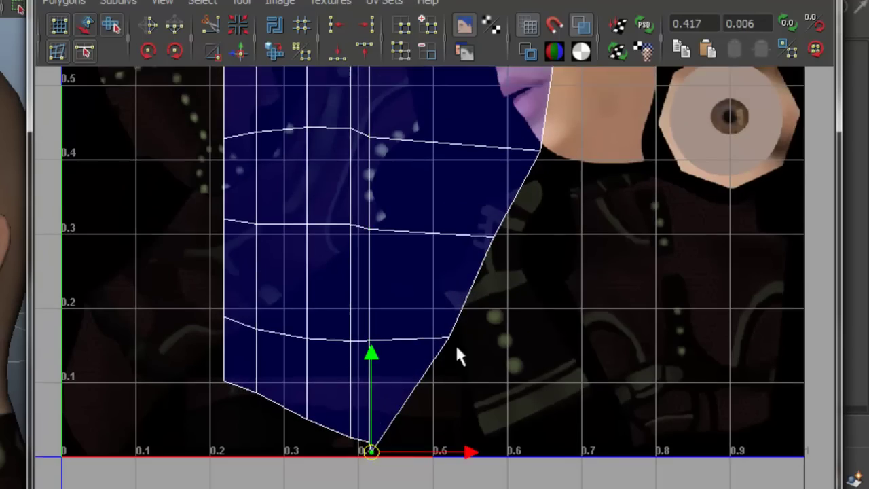
# Align the sixth and last column of UVs, along the shell's rear edge, to minimum U.
pyautogui.keyDown('alt'); pyautogui.moveTo(455, 322); pyautogui.dragTo(455, 462, button='middle'); pyautogui.keyUp('alt')
pyautogui.scroll(-2, 455, 461)
pyautogui.keyDown('shift'); pyautogui.moveTo(424, 486); pyautogui.dragTo(516, 326); pyautogui.keyUp('shift')
pyautogui.scroll(-3, 475, 170)
pyautogui.keyDown('shift'); pyautogui.moveTo(465, 306); pyautogui.dragTo(520, 125); pyautogui.keyUp('shift')
pyautogui.press('g')
# Select the topmost row of the shell's UVs and align it to maximum V.
pyautogui.scroll(6, 428, 281)
pyautogui.scroll(-4, 413, 117)
pyautogui.keyDown('alt'); pyautogui.moveTo(409, 274); pyautogui.dragTo(428, 333, button='middle'); pyautogui.keyUp('alt')
pyautogui.moveTo(273, 222); pyautogui.dragTo(358, 235)
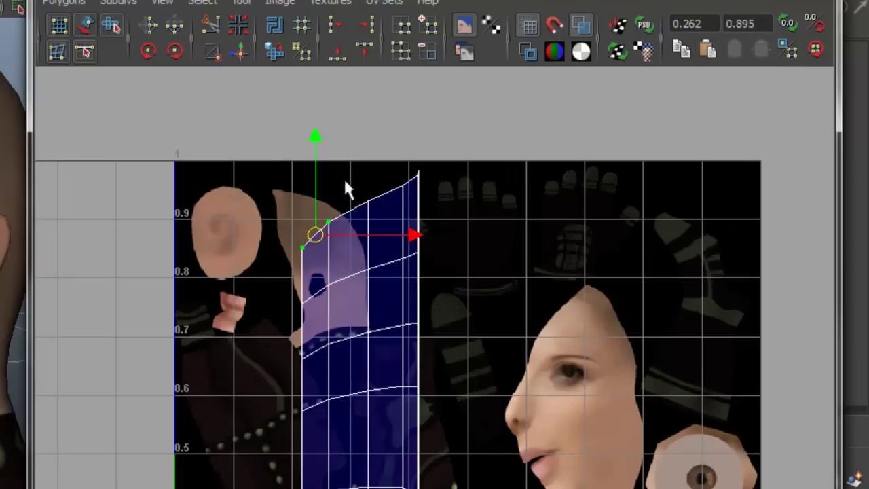
pyautogui.keyDown('shift'); pyautogui.moveTo(352, 191); pyautogui.dragTo(383, 212); pyautogui.keyUp('shift')
pyautogui.keyDown('shift'); pyautogui.moveTo(387, 151); pyautogui.dragTo(444, 199); pyautogui.keyUp('shift')
pyautogui.click(363, 43)
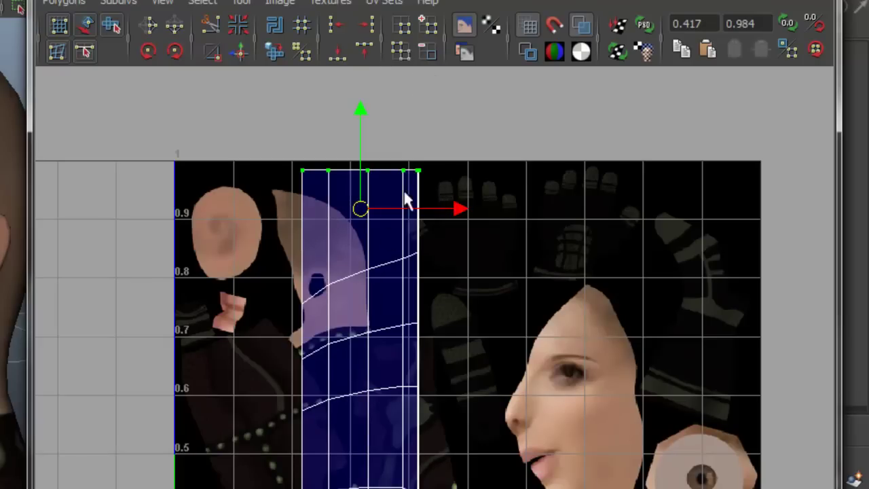
# Level the second, third and fourth rows of the shell's UVs by aligning each one to maximum V.
pyautogui.moveTo(280, 229); pyautogui.dragTo(495, 316)
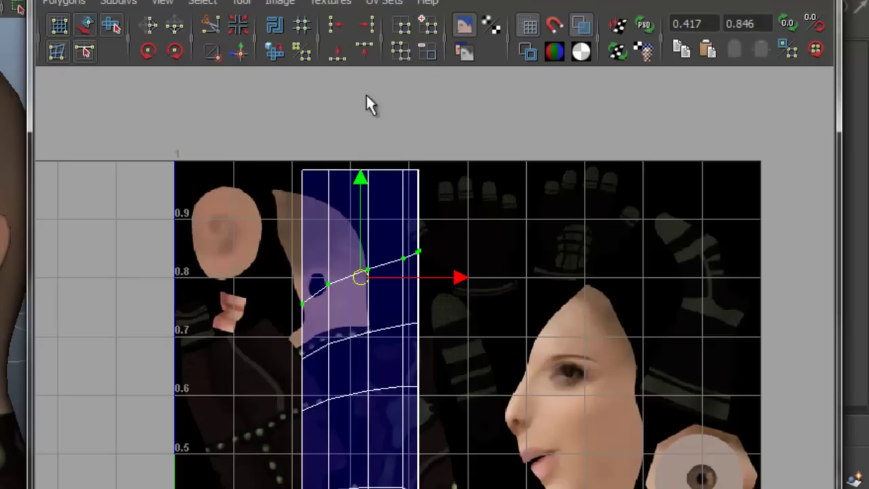
pyautogui.click(366, 50)
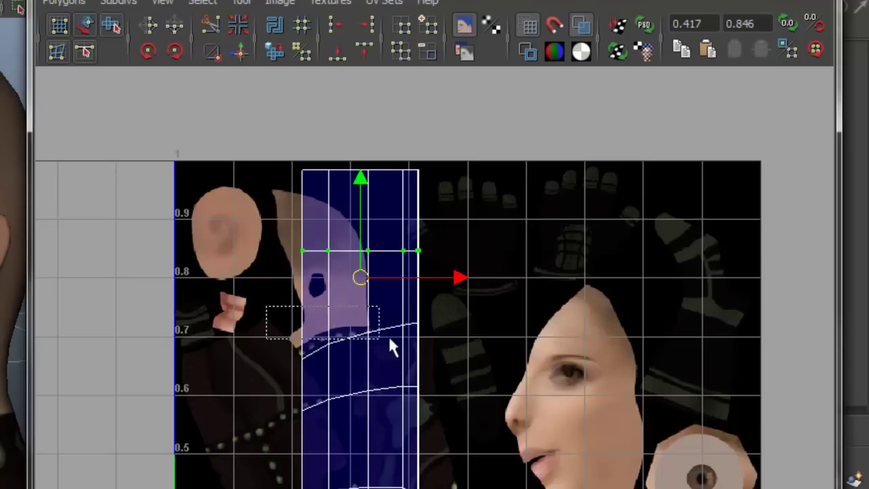
pyautogui.moveTo(389, 337); pyautogui.dragTo(487, 360)
pyautogui.press('g')
pyautogui.moveTo(284, 372); pyautogui.dragTo(449, 414)
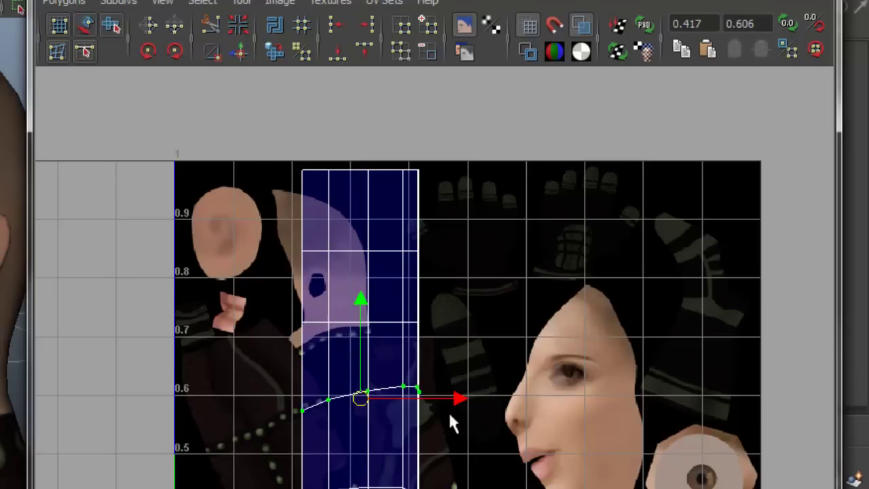
pyautogui.press('g')
# Level the remaining lower rows of UVs one by one with the maximum V alignment and clear the selection.
pyautogui.moveTo(285, 462); pyautogui.dragTo(441, 487)
pyautogui.keyDown('alt'); pyautogui.moveTo(435, 468); pyautogui.dragTo(426, 291, button='middle'); pyautogui.keyUp('alt')
pyautogui.press('g')
pyautogui.moveTo(262, 355); pyautogui.dragTo(436, 403)
pyautogui.press('g')
pyautogui.moveTo(266, 441); pyautogui.dragTo(450, 488)
pyautogui.press('g')
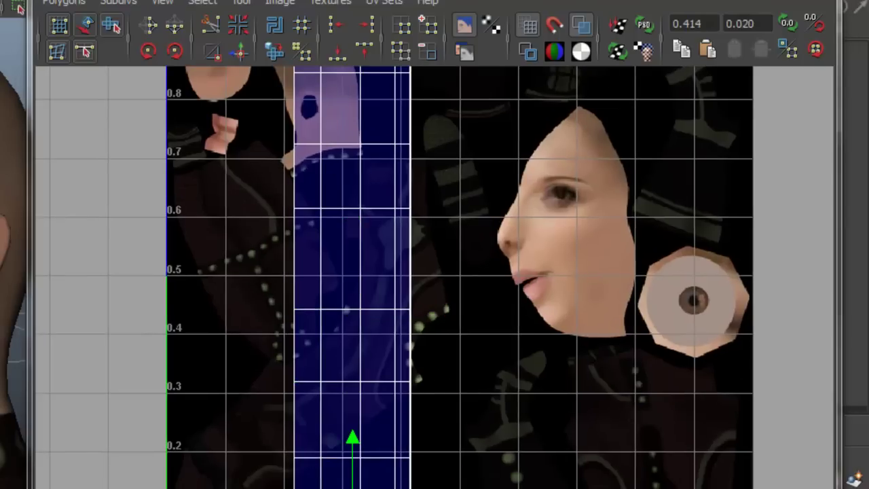
pyautogui.click(445, 331)
# Delete the vertical edge loop next to the hair strip's rear edge, including its vertices.
pyautogui.moveTo(198, 204)
pyautogui.keyDown('alt'); pyautogui.mouseDown()
pyautogui.moveTo(215, 228)
pyautogui.moveTo(204, 217)
pyautogui.mouseUp(); pyautogui.keyUp('alt')
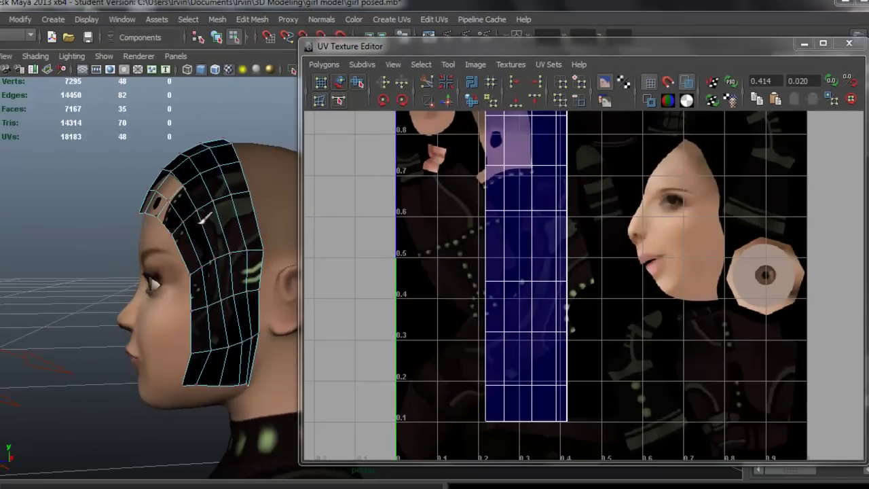
pyautogui.moveTo(227, 198); pyautogui.dragTo(235, 181, button='right')
pyautogui.doubleClick(236, 208)
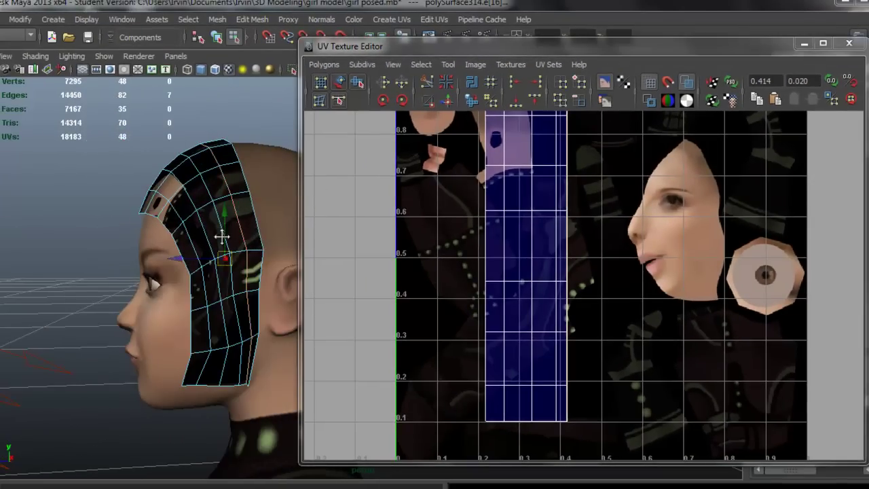
pyautogui.keyDown('alt'); pyautogui.moveTo(222, 237); pyautogui.dragTo(188, 234); pyautogui.keyUp('alt')
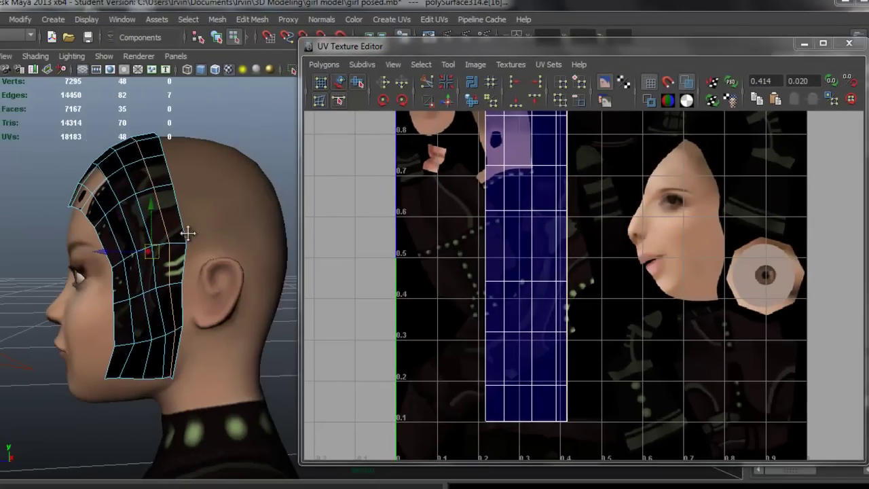
pyautogui.click(252, 19)
pyautogui.click(305, 390)
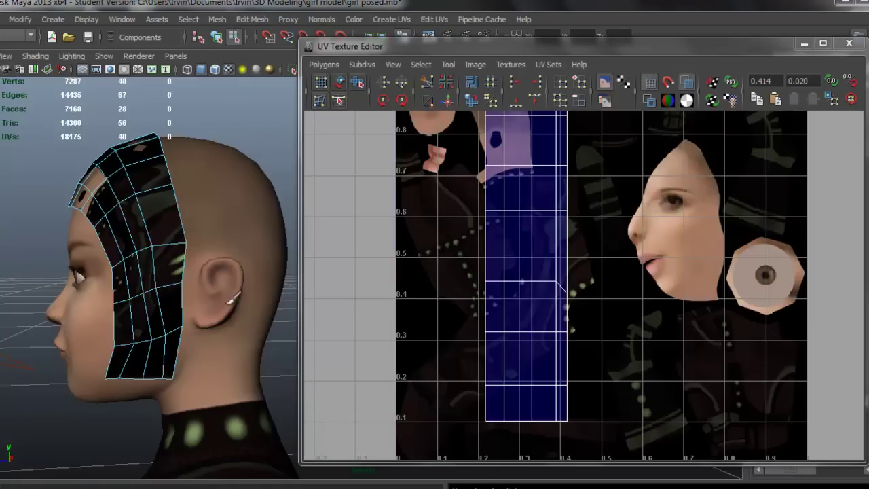
# Delete another vertical edge loop running through the middle of the hair strip.
pyautogui.keyDown('alt'); pyautogui.moveTo(170, 246); pyautogui.dragTo(190, 241); pyautogui.keyUp('alt')
pyautogui.doubleClick(167, 233)
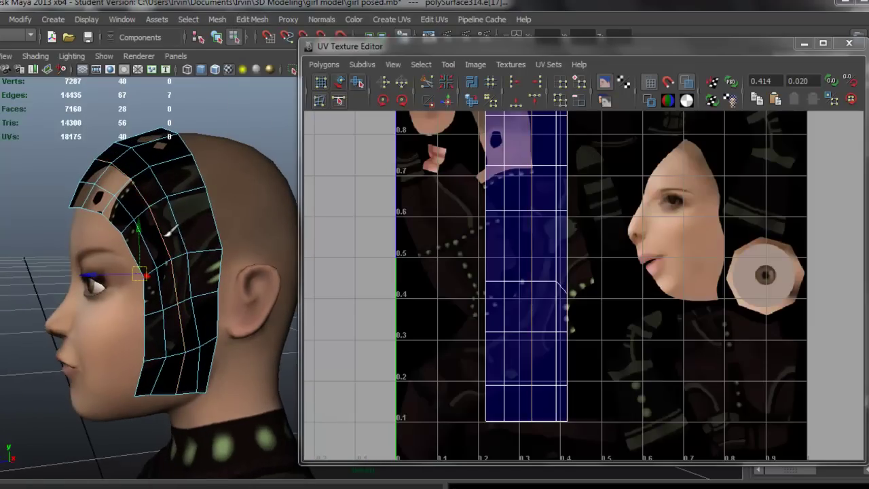
pyautogui.press('g')
pyautogui.keyDown('alt'); pyautogui.moveTo(207, 241); pyautogui.dragTo(198, 239); pyautogui.keyUp('alt')
# Straighten the crooked middle row of the strip's UVs by aligning its four UVs to maximum V.
pyautogui.click(339, 81)
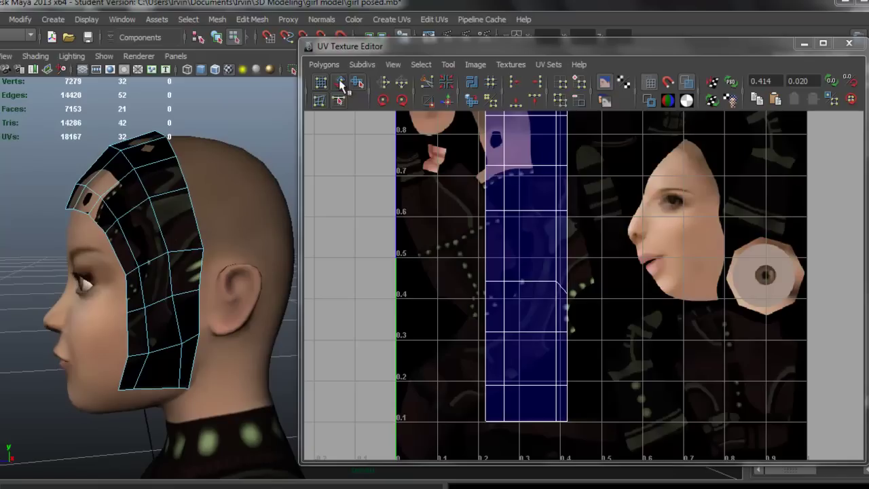
pyautogui.click(529, 242)
pyautogui.moveTo(533, 277); pyautogui.dragTo(462, 272, button='right')
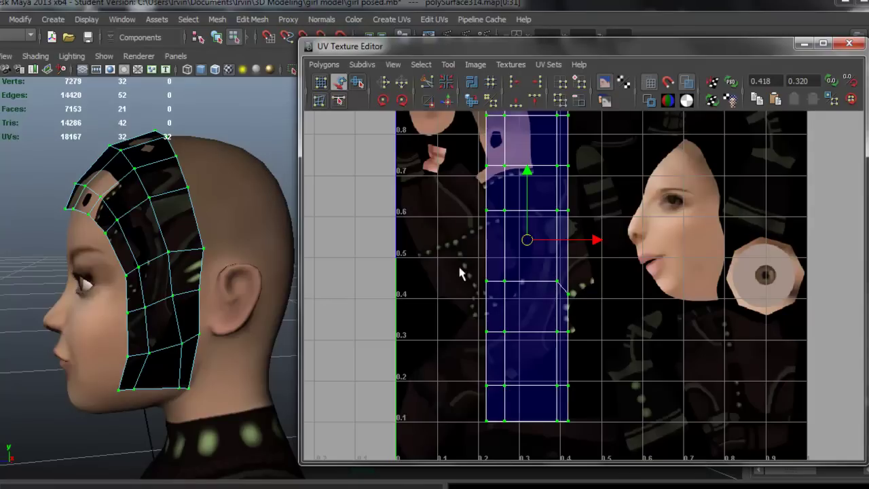
pyautogui.click(358, 82)
pyautogui.moveTo(464, 261); pyautogui.dragTo(608, 312)
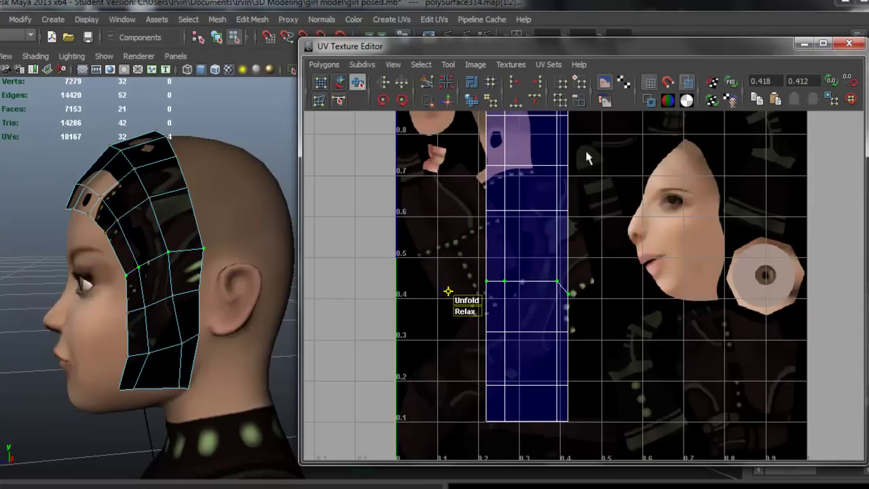
pyautogui.keyDown('alt'); pyautogui.moveTo(613, 225); pyautogui.dragTo(609, 259, button='middle'); pyautogui.keyUp('alt')
pyautogui.keyDown('alt'); pyautogui.moveTo(610, 259); pyautogui.dragTo(510, 251, button='right'); pyautogui.keyUp('alt')
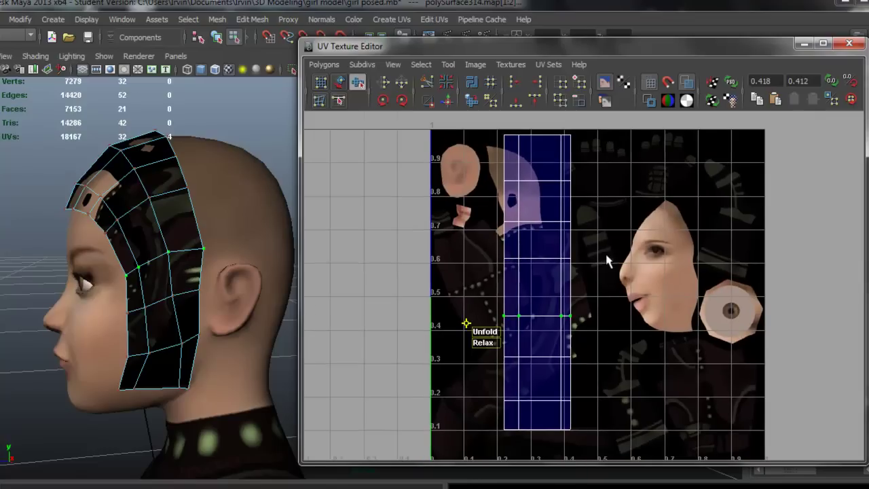
pyautogui.keyDown('alt'); pyautogui.moveTo(606, 255); pyautogui.dragTo(605, 223, button='middle'); pyautogui.keyUp('alt')
pyautogui.keyDown('alt'); pyautogui.moveTo(604, 223); pyautogui.dragTo(563, 178, button='right'); pyautogui.keyUp('alt')
# Scale the strip's whole shell up uniformly to nearly the full height of the UV tile, place it within the tile and undo the last adjustments.
pyautogui.click(339, 82)
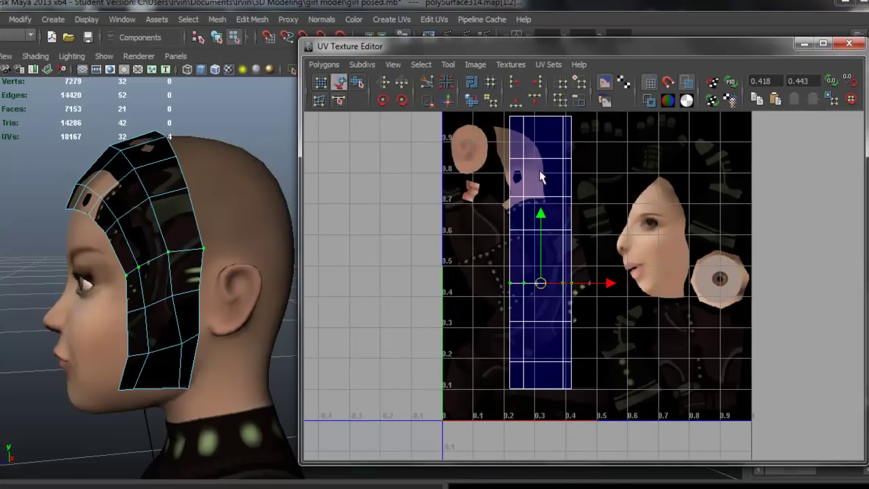
pyautogui.click(541, 177)
pyautogui.keyDown('alt'); pyautogui.moveTo(580, 228); pyautogui.dragTo(553, 262, button='middle'); pyautogui.keyUp('alt')
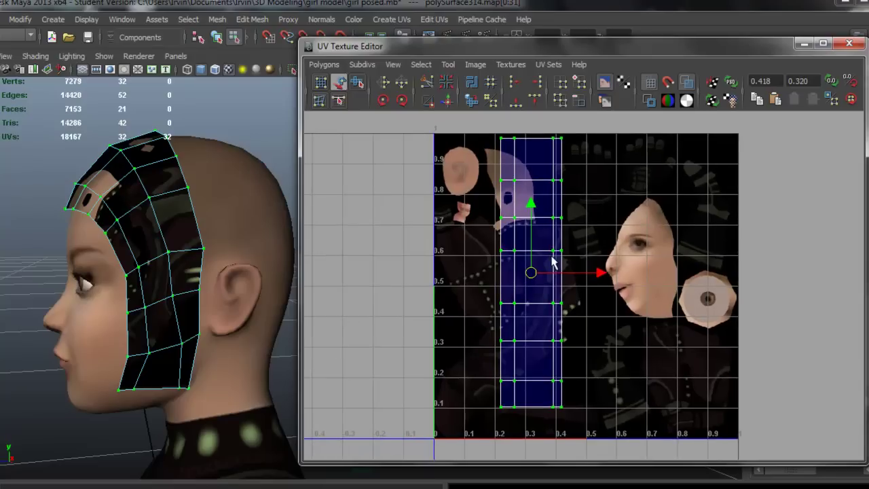
pyautogui.press('r')
pyautogui.moveTo(528, 275)
pyautogui.mouseDown()
pyautogui.moveTo(545, 276)
pyautogui.moveTo(530, 274)
pyautogui.moveTo(538, 275)
pyautogui.moveTo(530, 275)
pyautogui.moveTo(534, 289)
pyautogui.mouseUp()
pyautogui.click(531, 272)
pyautogui.press('w')
pyautogui.press('r')
pyautogui.press('w')
pyautogui.hotkey('ctrl', 'z')
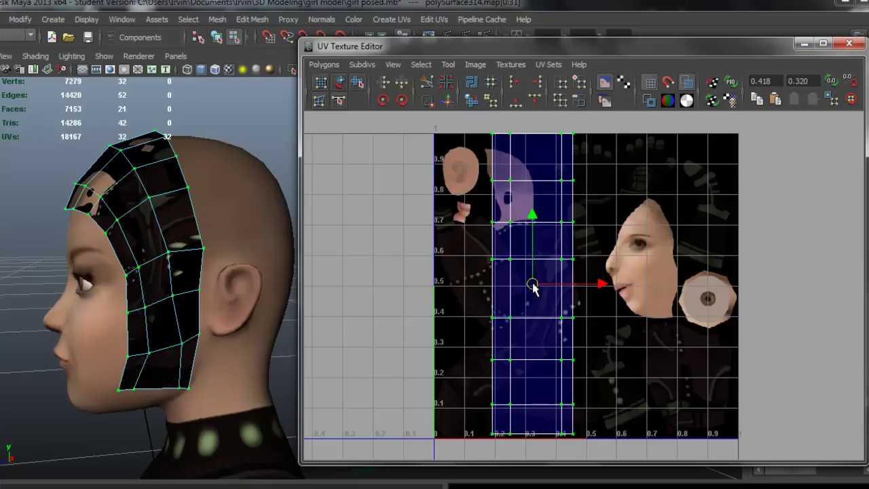
pyautogui.hotkey('ctrl', 'z')
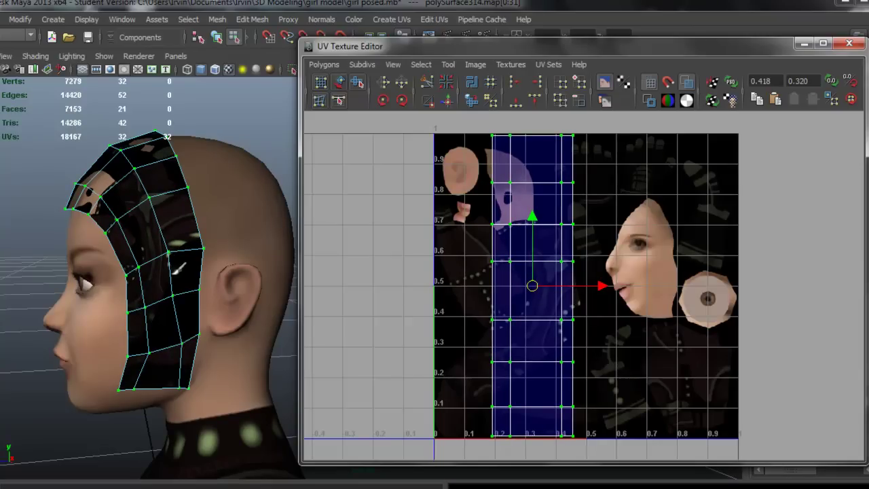
# Scale the hair strip's UV shell slightly wider along U only, keeping its full height.
pyautogui.moveTo(193, 268)
pyautogui.keyDown('alt'); pyautogui.mouseDown()
pyautogui.moveTo(204, 268)
pyautogui.moveTo(179, 273)
pyautogui.mouseUp(); pyautogui.keyUp('alt')
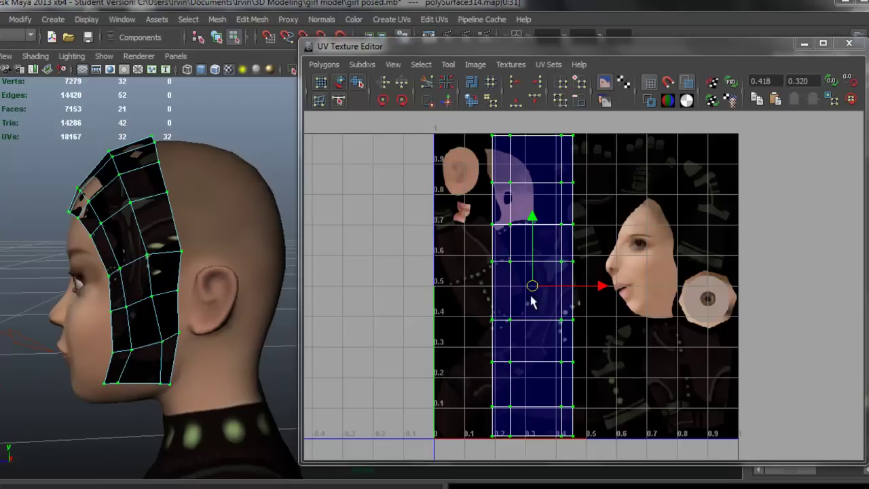
pyautogui.press('r')
pyautogui.moveTo(598, 286); pyautogui.dragTo(607, 289)
pyautogui.keyDown('alt'); pyautogui.moveTo(219, 274); pyautogui.dragTo(268, 272); pyautogui.keyUp('alt')
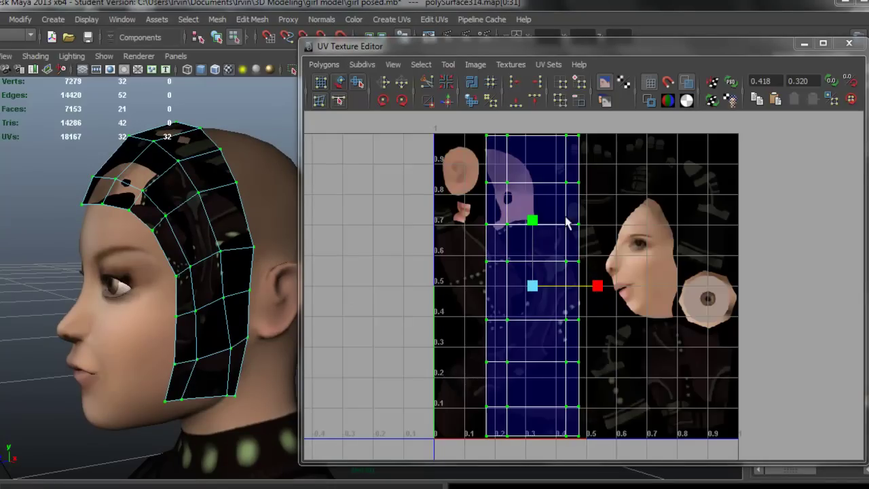
pyautogui.click(634, 188)
# Return to object selection, select the whole hair strip mesh and open UV Snapshot for it.
pyautogui.moveTo(195, 196); pyautogui.dragTo(271, 175, button='right')
pyautogui.click(227, 249)
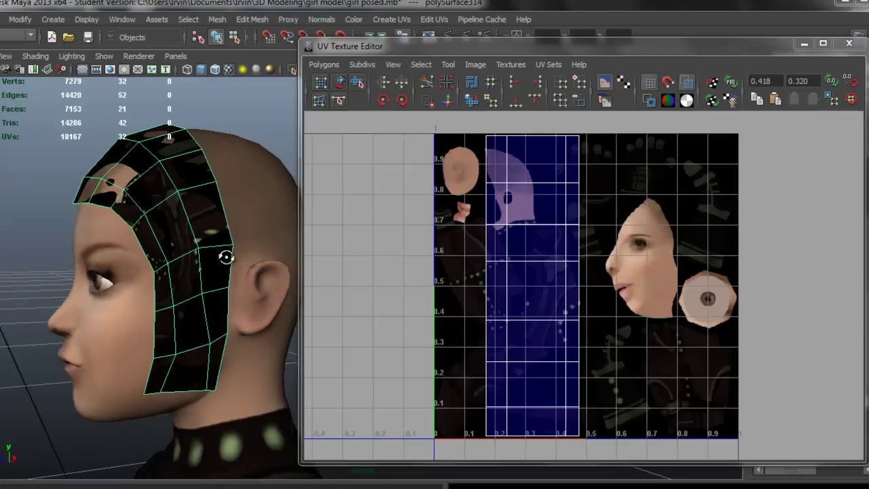
pyautogui.keyDown('alt'); pyautogui.moveTo(231, 257); pyautogui.dragTo(240, 255); pyautogui.keyUp('alt')
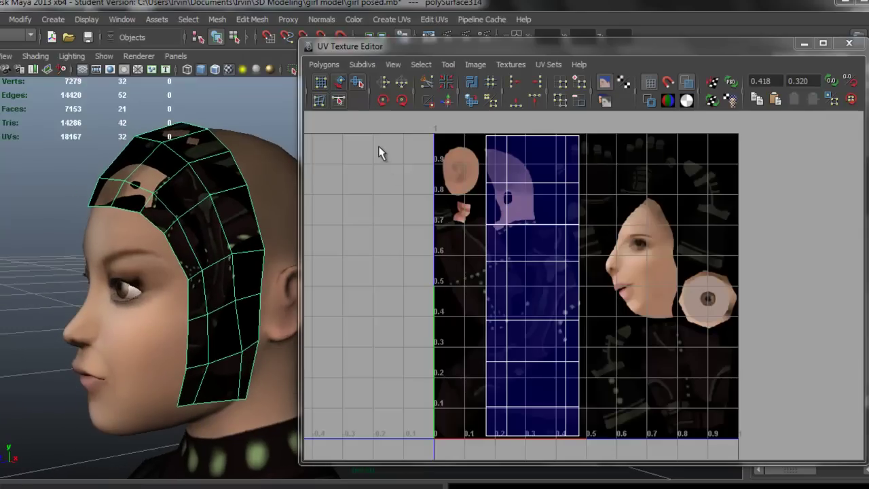
pyautogui.click(324, 64)
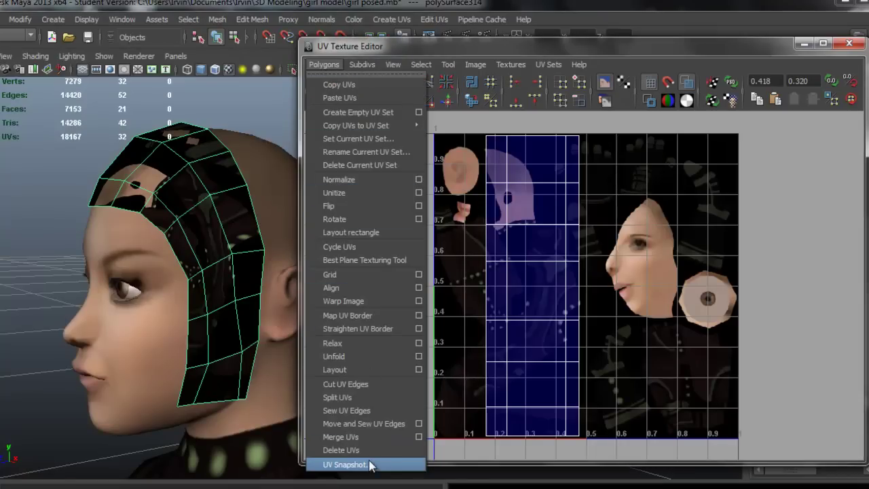
pyautogui.click(404, 465)
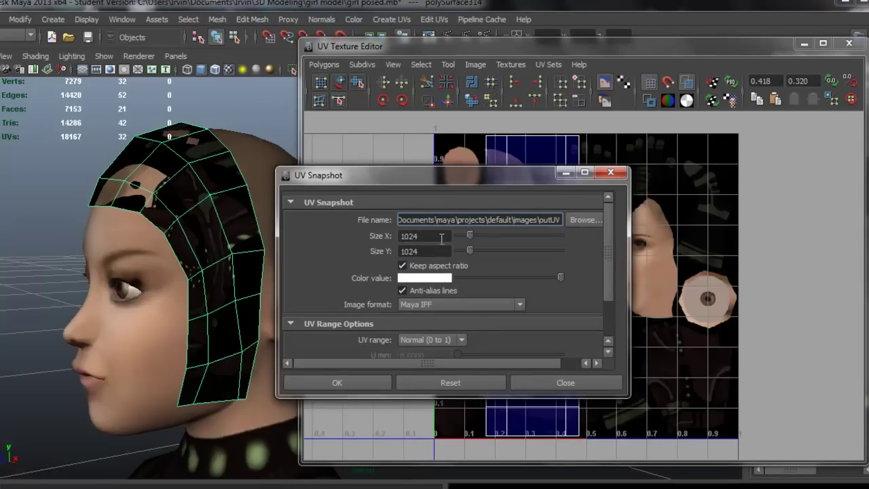
# Browse to the girl model folder inside 3D Modeling, create a folder named hair there and open it as the snapshot location.
pyautogui.click(584, 220)
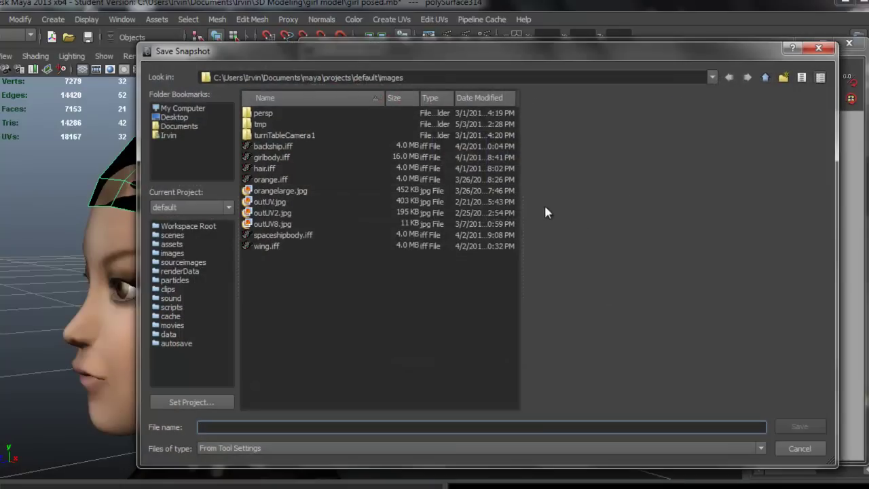
pyautogui.click(176, 118)
pyautogui.click(178, 126)
pyautogui.doubleClick(260, 212)
pyautogui.doubleClick(271, 112)
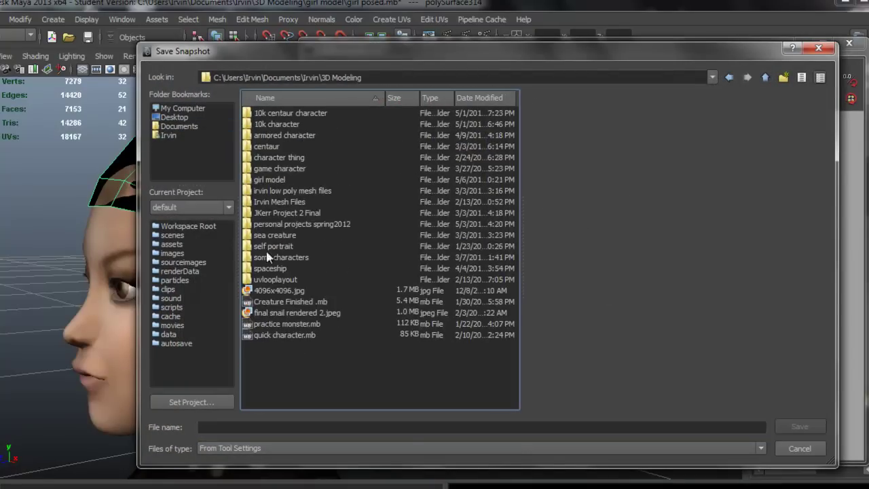
pyautogui.doubleClick(270, 179)
pyautogui.click(782, 78)
pyautogui.write('hair')
pyautogui.press('Return')
pyautogui.doubleClick(274, 313)
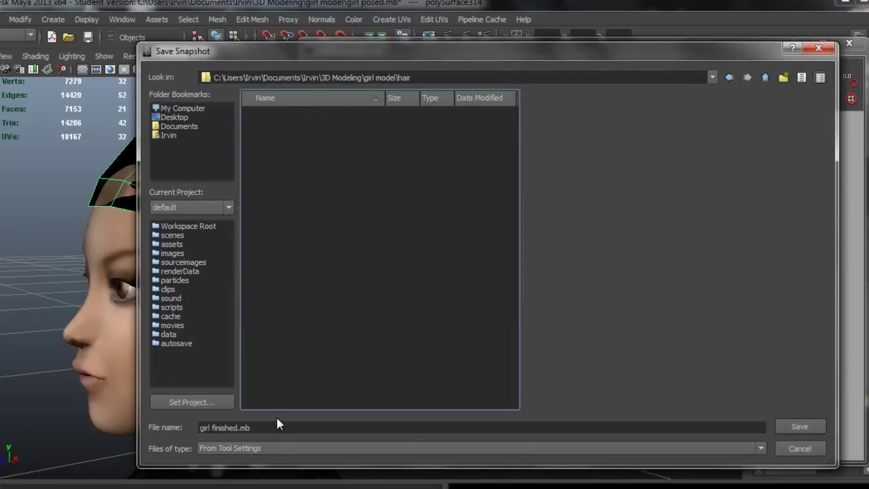
# Name the snapshot hairshell.iff, keep Maya IFF as the image format and export the UV snapshot.
pyautogui.click(274, 423)
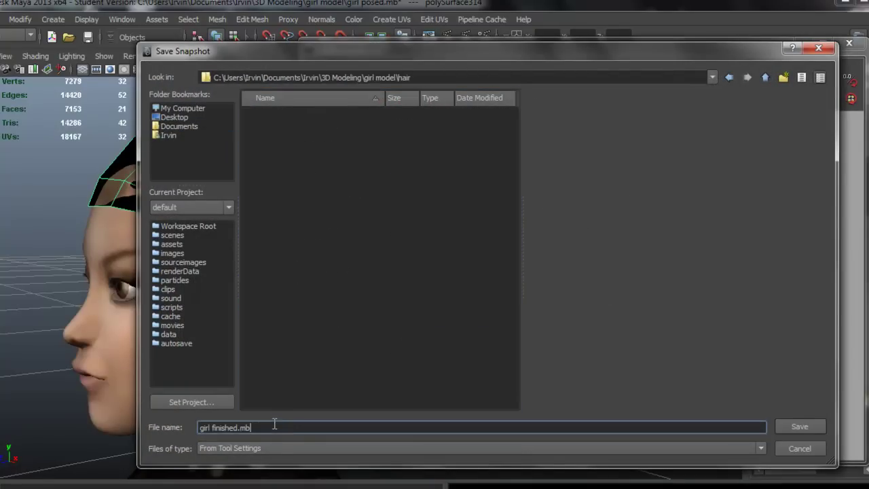
pyautogui.moveTo(273, 426); pyautogui.dragTo(184, 427)
pyautogui.write('hairshell.iff')
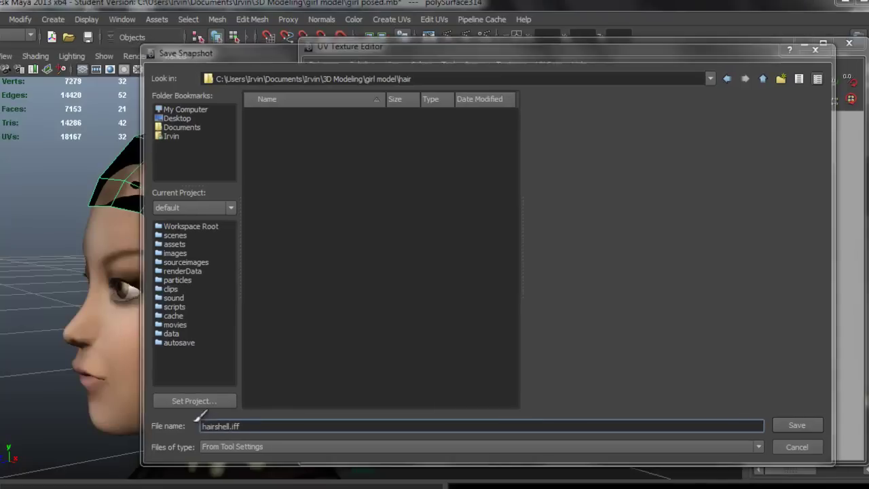
pyautogui.press('Return')
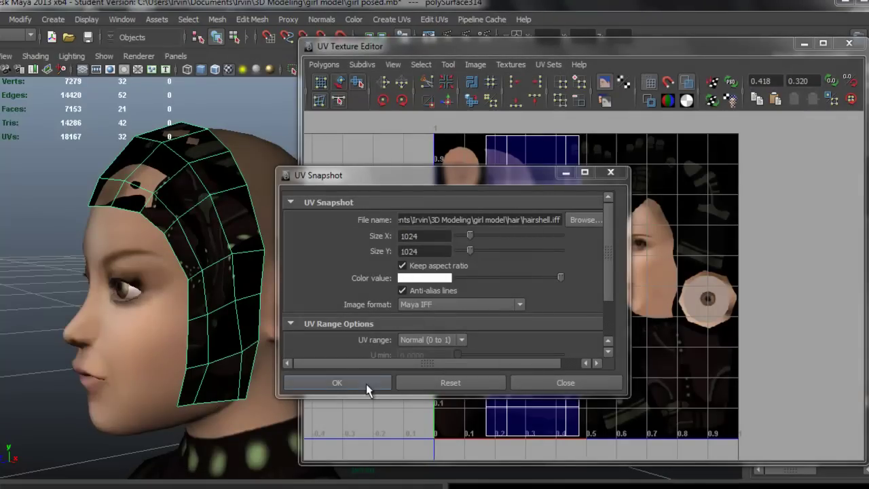
pyautogui.click(520, 306)
pyautogui.click(407, 314)
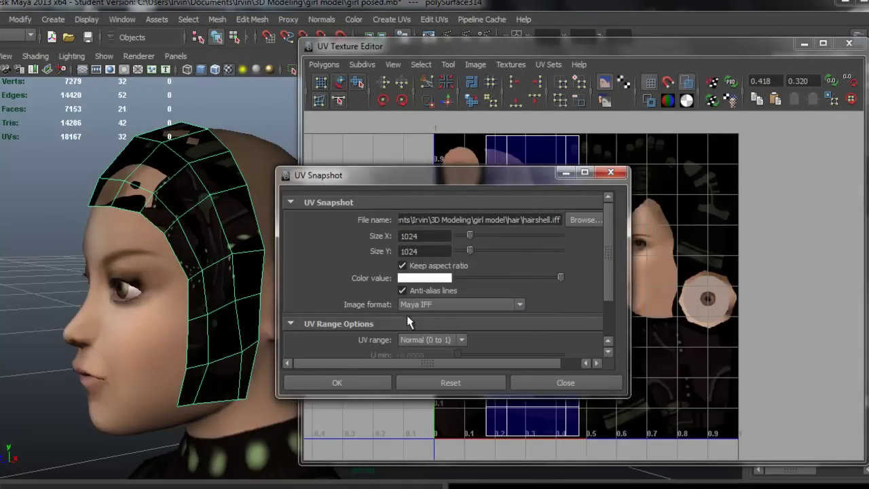
pyautogui.click(354, 381)
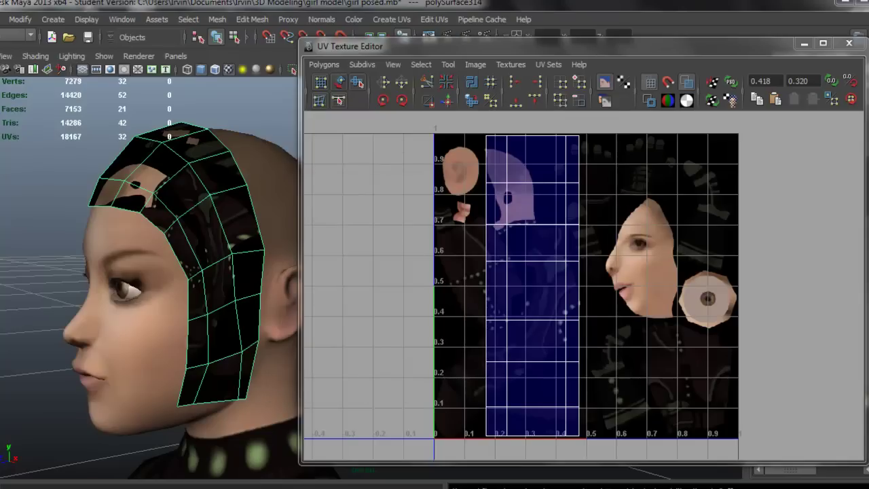
# Switch to Photoshop and open the exported hairshell.iff.
pyautogui.hotkey('alt', 'Tab')
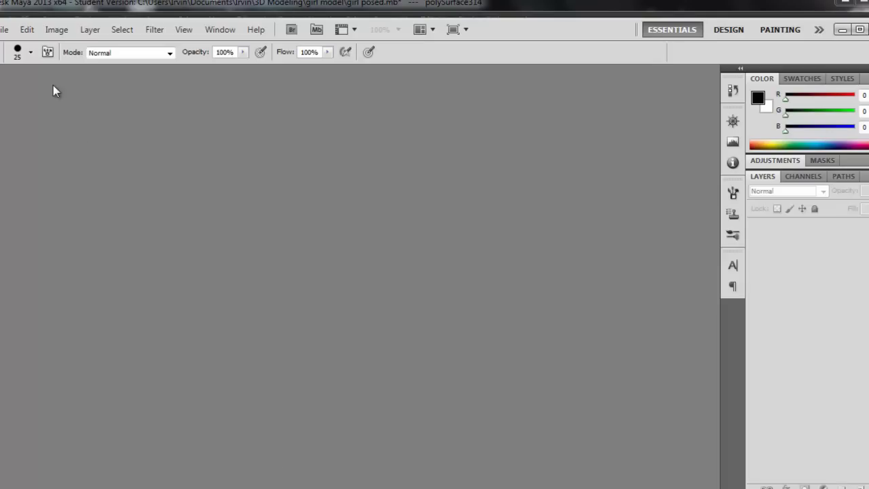
pyautogui.click(8, 31)
pyautogui.click(17, 57)
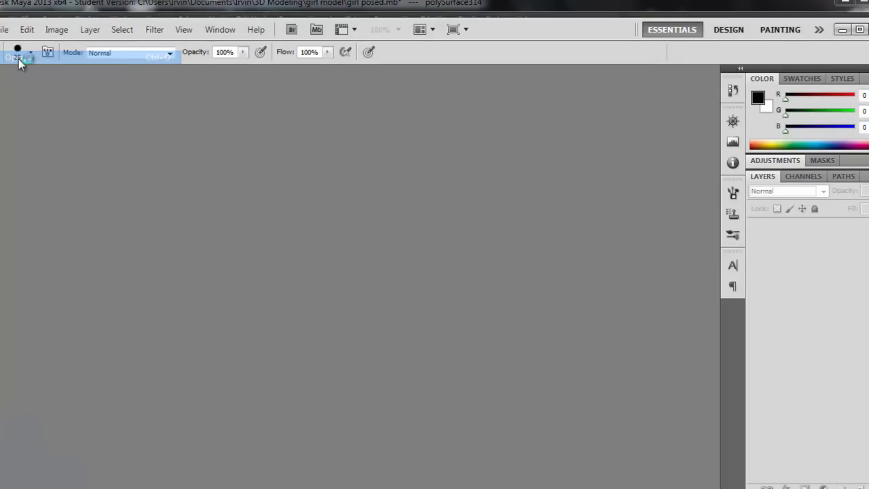
pyautogui.doubleClick(392, 155)
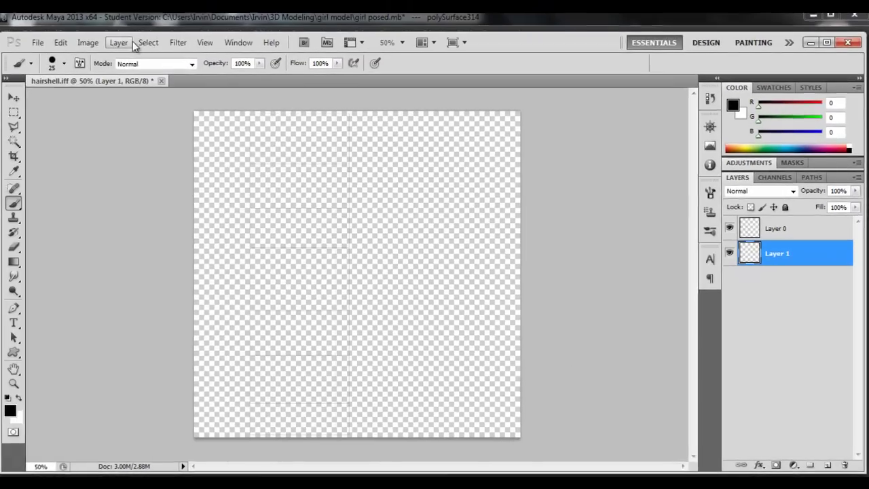
# Fill Layer 1 beneath the UV wireframe with black.
pyautogui.click(65, 13)
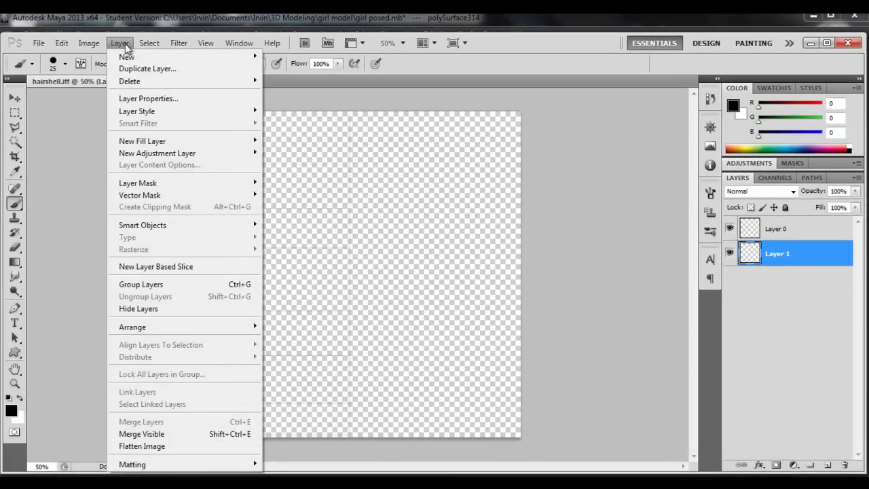
pyautogui.click(125, 48)
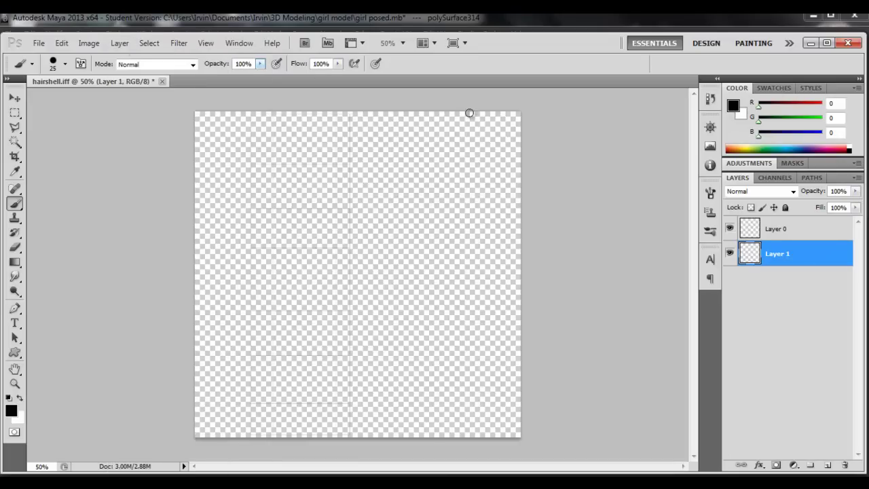
pyautogui.hotkey('alt', 'BackSpace')
pyautogui.hotkey('alt', 'BackSpace')
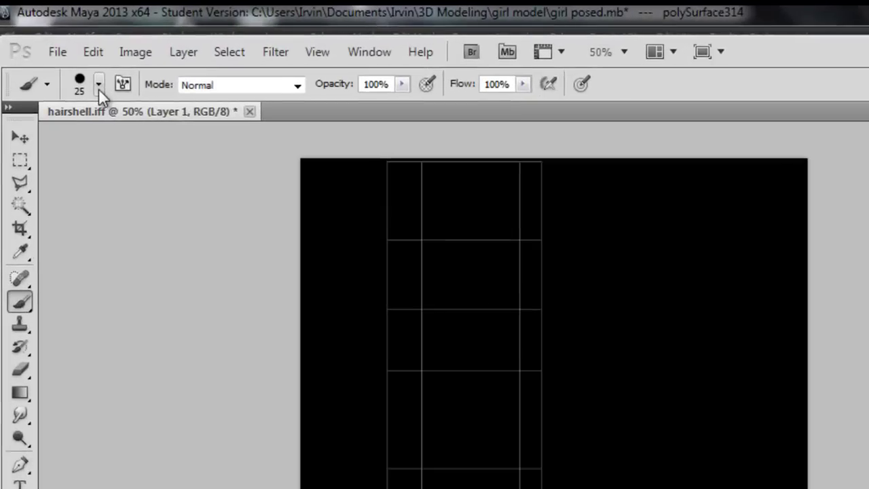
# Add a new layer, hide all other layers and paint five black dots in a zigzag with the hard round 25 px brush.
pyautogui.click(64, 64)
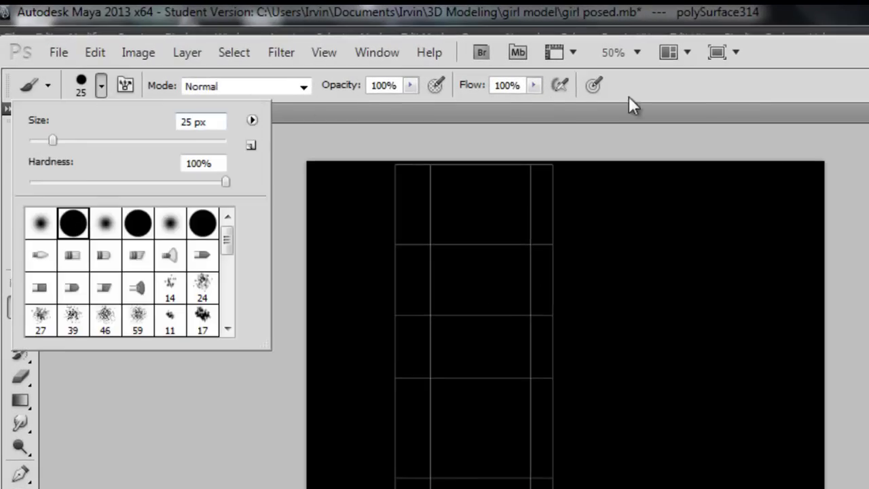
pyautogui.click(738, 100)
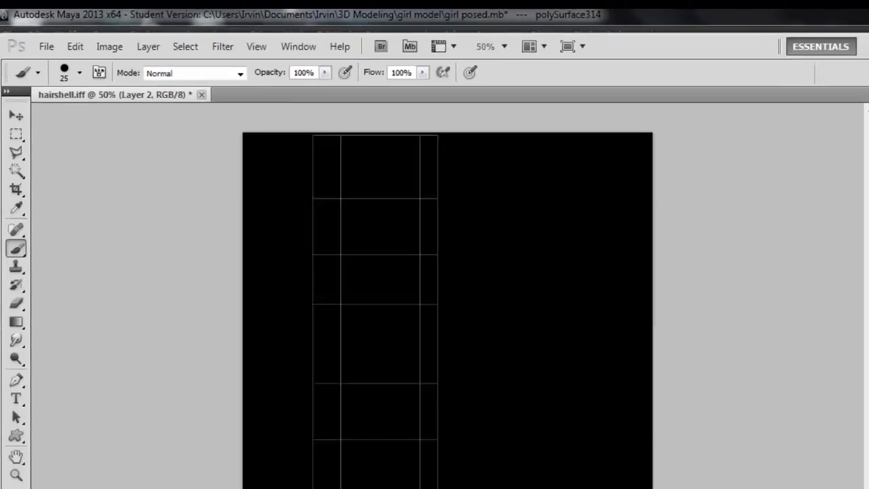
pyautogui.keyDown('alt'); pyautogui.click(728, 229); pyautogui.keyUp('alt')
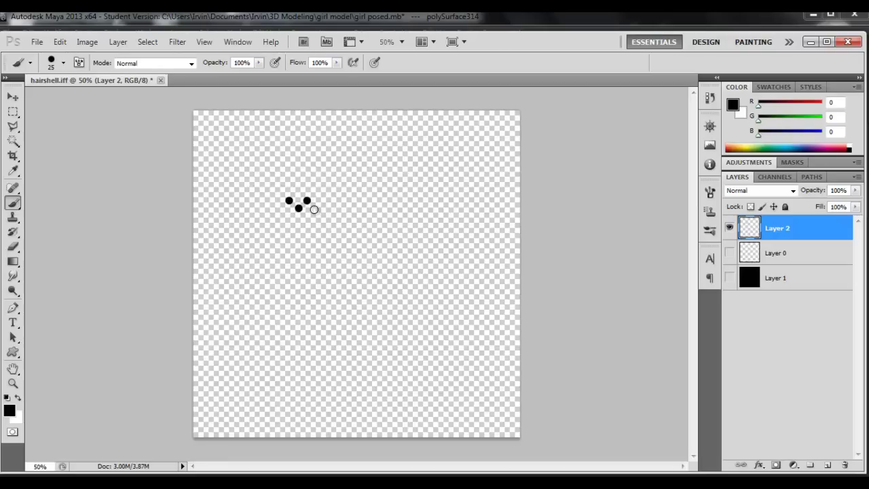
pyautogui.click(315, 210)
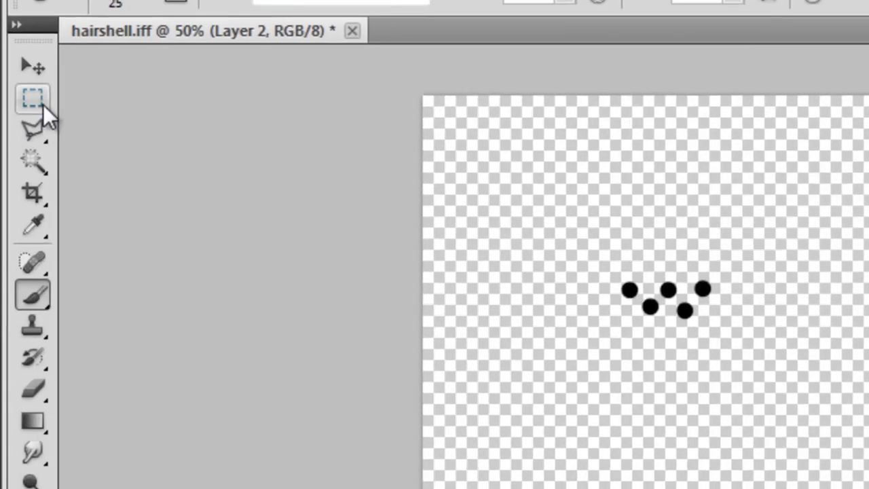
# Draw a rectangular marquee selection closely around the five painted dots.
pyautogui.click(43, 103)
pyautogui.click(43, 102)
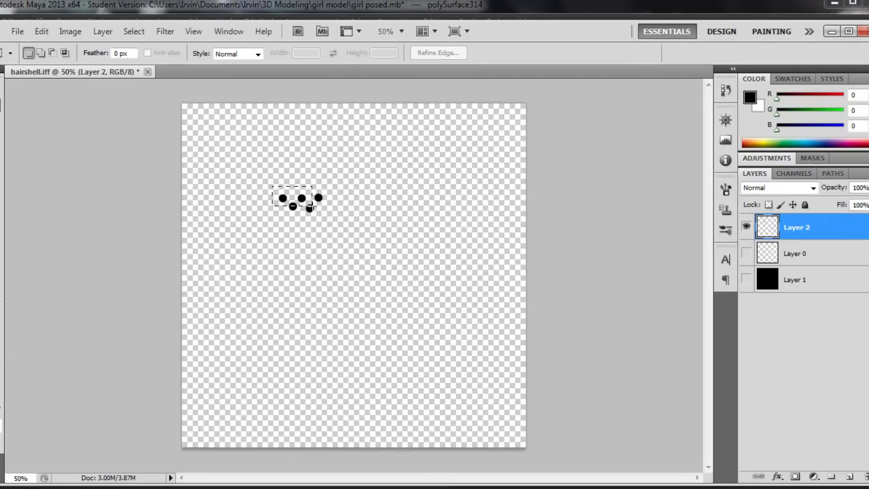
pyautogui.moveTo(311, 206); pyautogui.dragTo(332, 218)
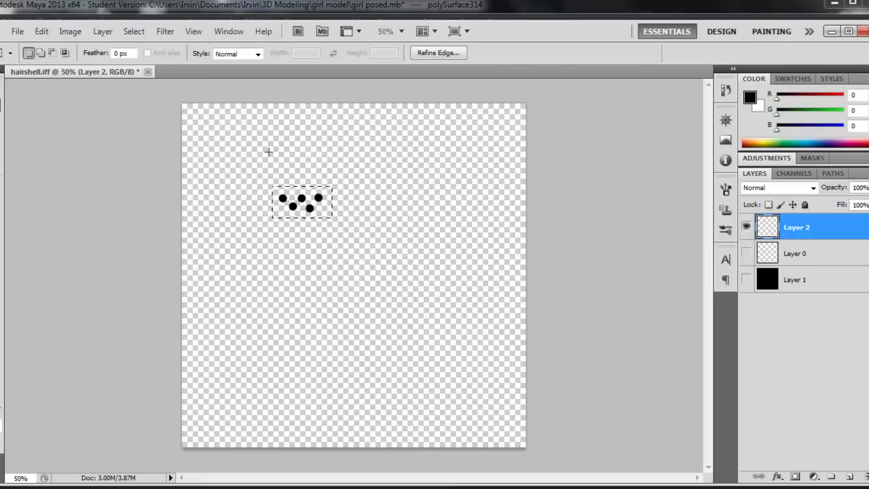
# Define the selected dots as a brush preset named "hair brush2" and deselect.
pyautogui.click(70, 31)
pyautogui.moveTo(99, 32)
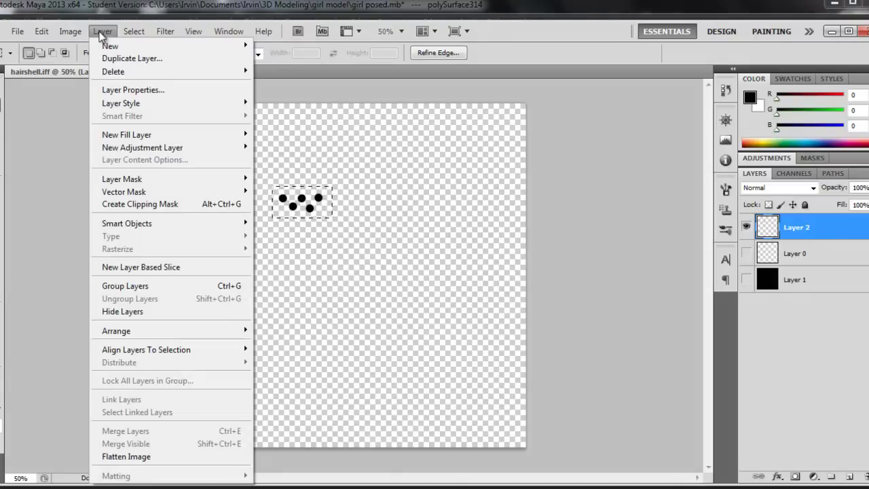
pyautogui.moveTo(41, 31)
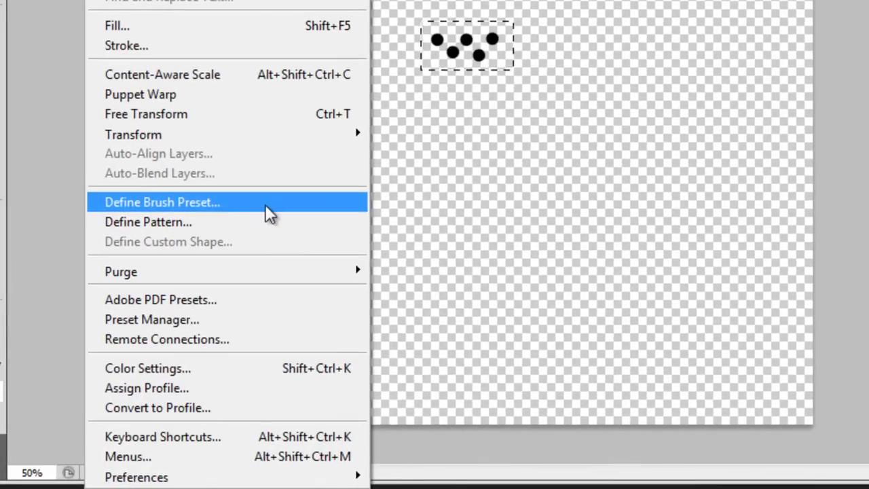
pyautogui.click(265, 203)
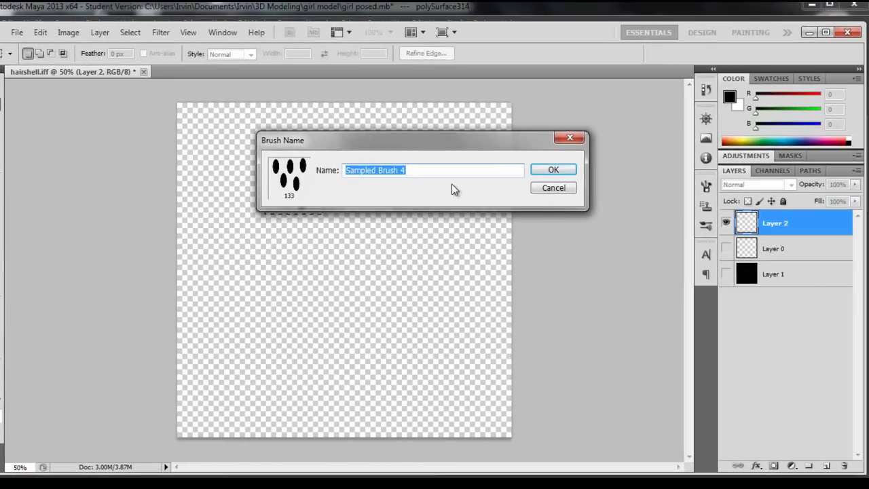
pyautogui.write('hair bru')
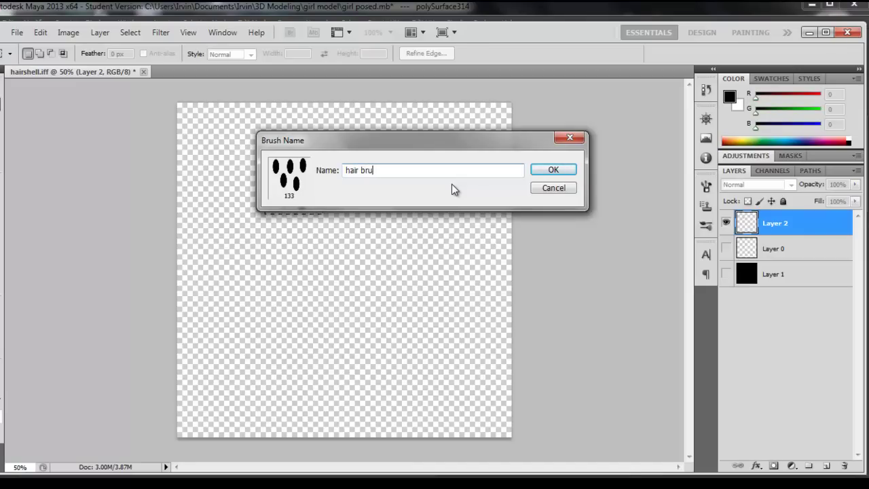
pyautogui.write('sh2')
pyautogui.press('Return')
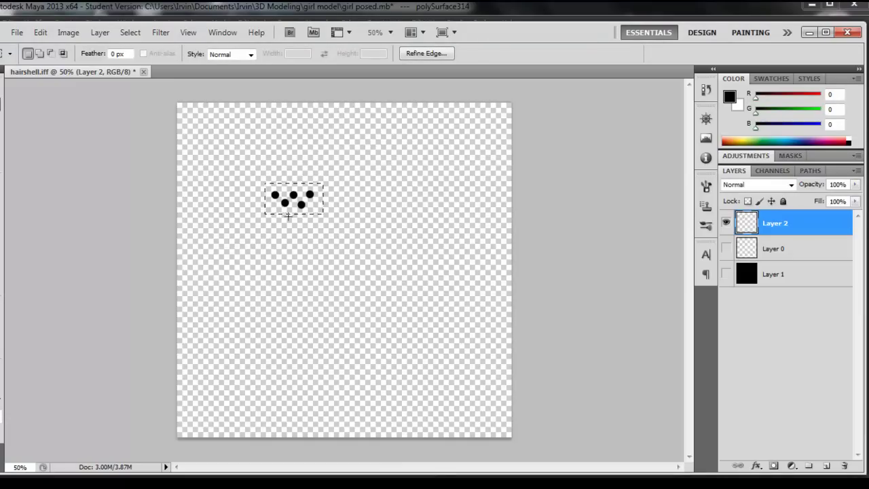
pyautogui.hotkey('ctrl', 'd')
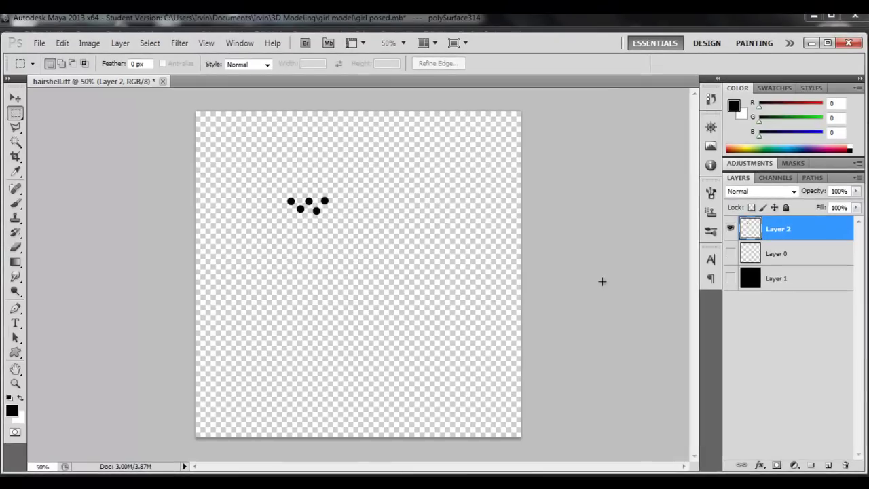
# Choose the "hair brush2" preset for the Brush tool and paint a test stroke beside the five dots.
pyautogui.click(16, 202)
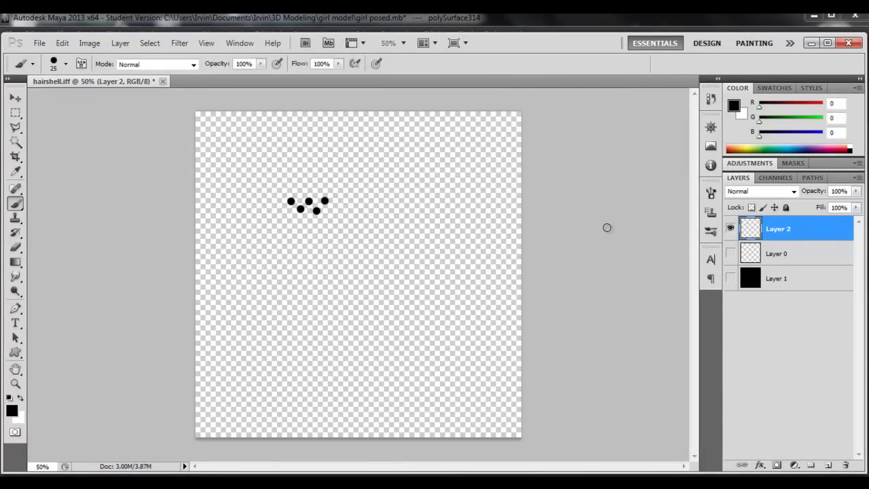
pyautogui.click(237, 44)
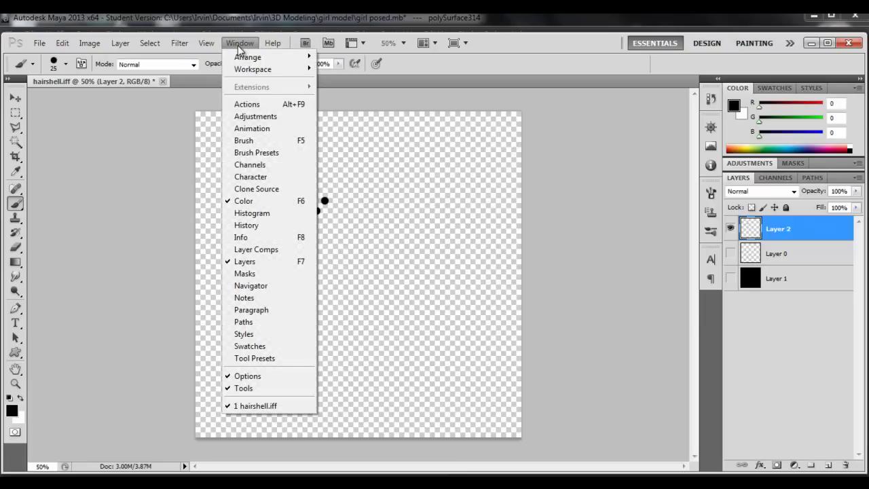
pyautogui.click(267, 153)
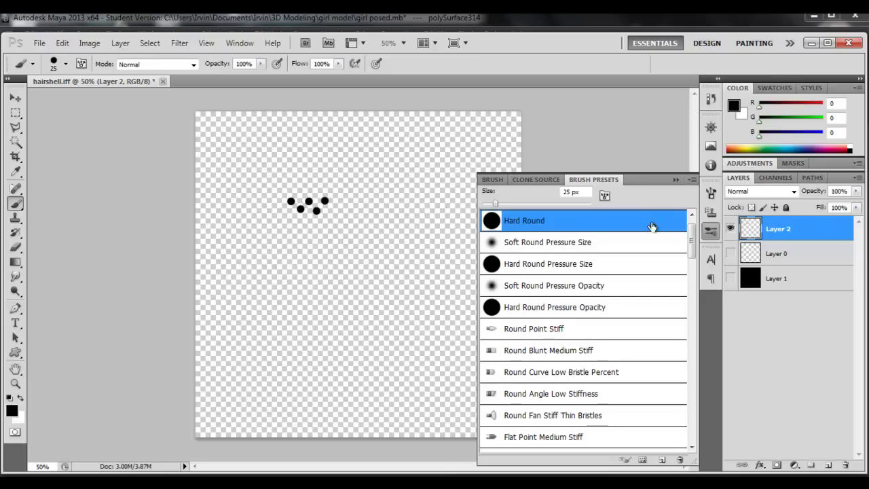
pyautogui.moveTo(691, 234)
pyautogui.mouseDown()
pyautogui.moveTo(683, 334)
pyautogui.moveTo(690, 452)
pyautogui.mouseUp()
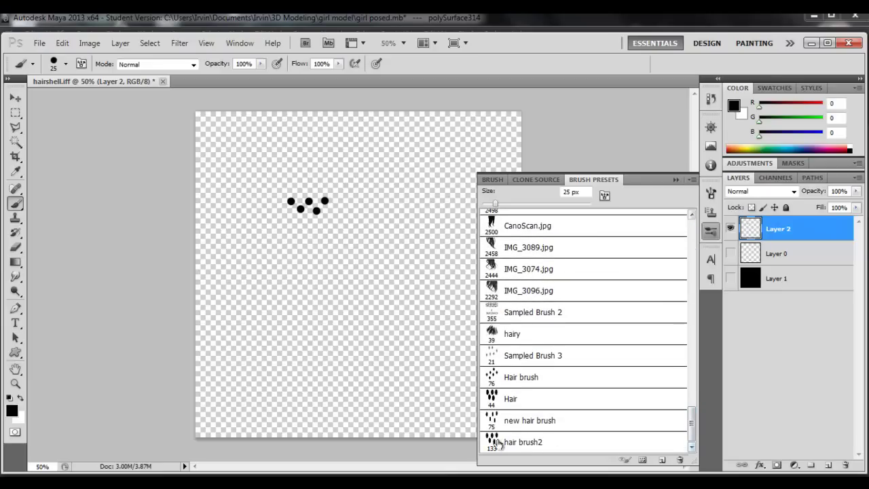
pyautogui.click(524, 441)
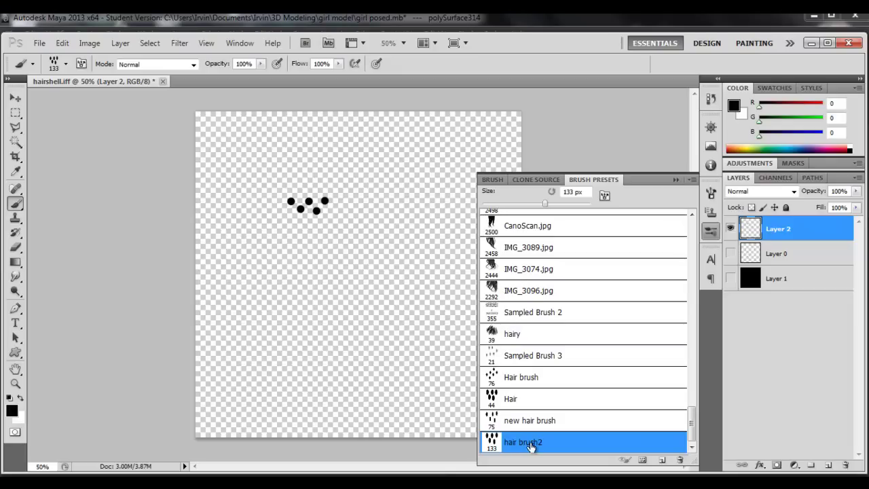
pyautogui.moveTo(382, 266)
pyautogui.mouseDown()
pyautogui.moveTo(368, 248)
pyautogui.moveTo(373, 271)
pyautogui.moveTo(384, 271)
pyautogui.mouseUp()
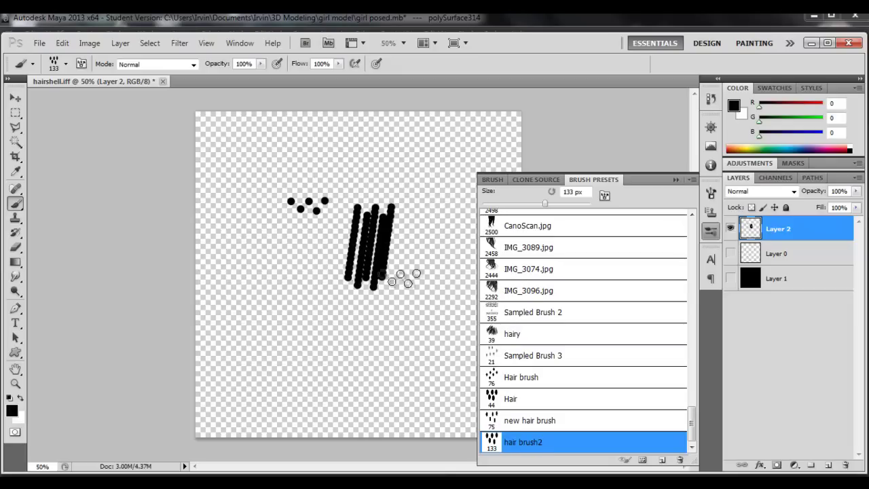
# Enable Shape Dynamics for the brush with size jitter controlled by Pen Pressure.
pyautogui.click(492, 180)
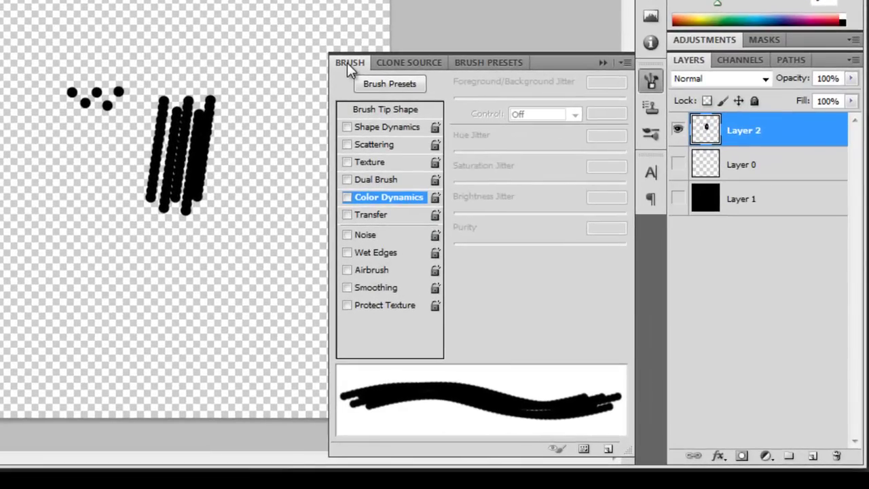
pyautogui.click(370, 129)
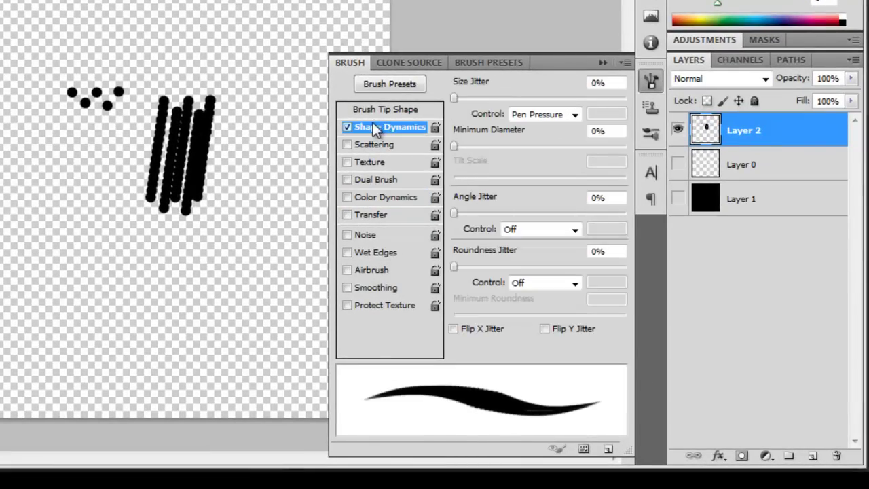
pyautogui.click(574, 115)
pyautogui.click(554, 156)
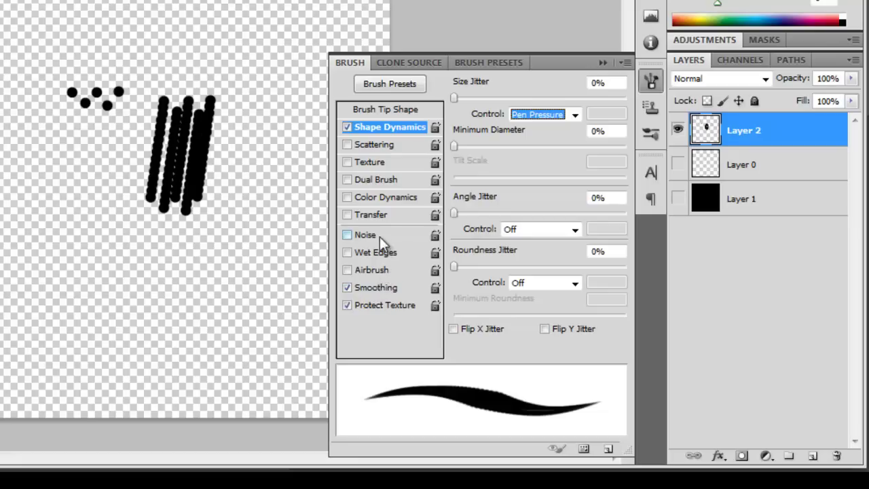
# Enable Transfer for the brush with opacity jitter controlled by Pen Pressure.
pyautogui.click(377, 219)
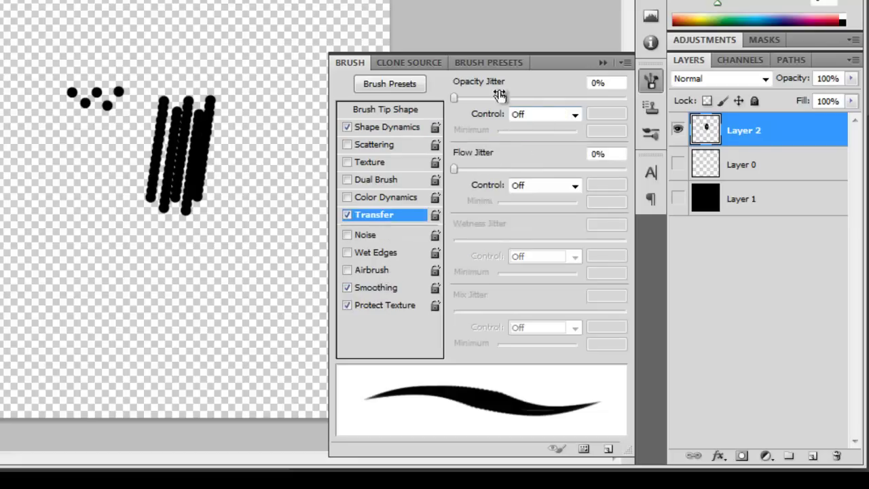
pyautogui.click(574, 114)
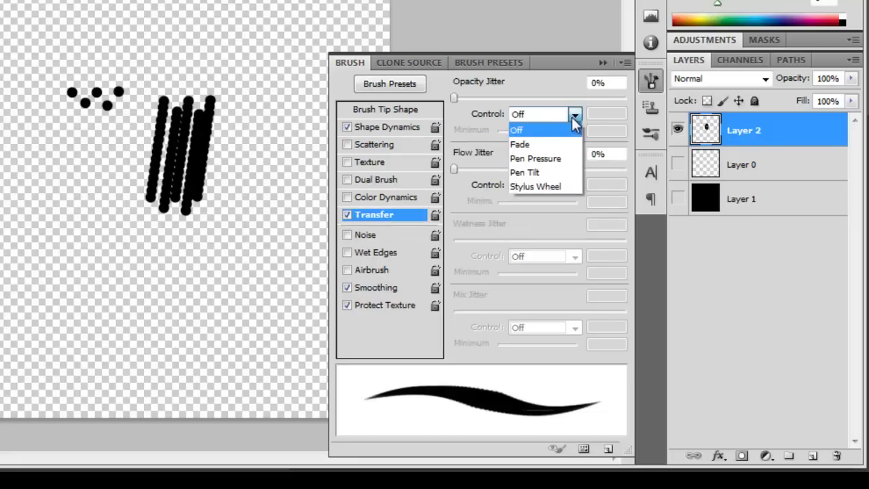
pyautogui.click(551, 161)
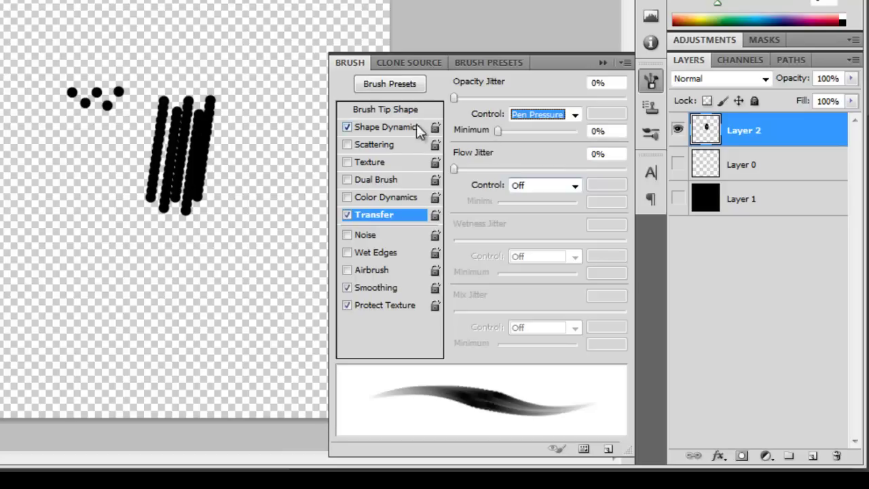
# Paint a few long curved test strokes beside the solid black stroke on Layer 2.
pyautogui.moveTo(262, 59); pyautogui.dragTo(240, 178)
pyautogui.moveTo(271, 75); pyautogui.dragTo(228, 307)
pyautogui.moveTo(214, 129); pyautogui.dragTo(204, 353)
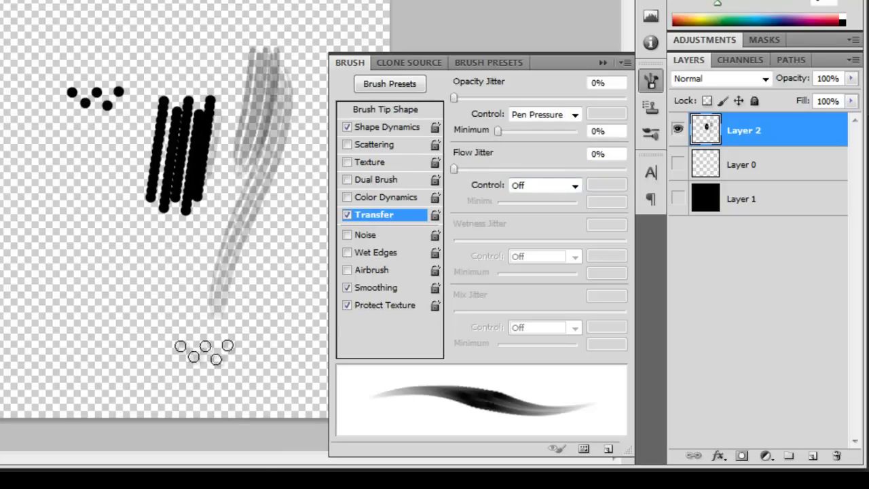
pyautogui.moveTo(197, 314); pyautogui.dragTo(185, 195)
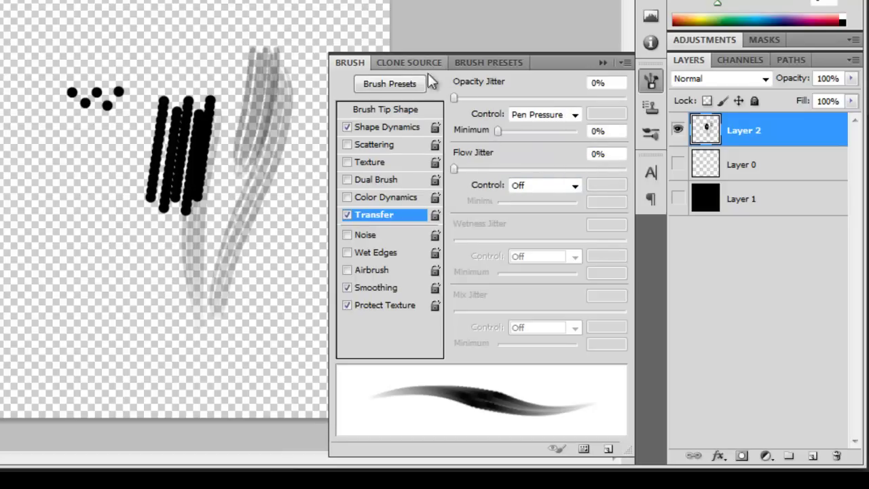
# Show Layer 0 and Layer 1 again and delete Layer 2 with the test strokes.
pyautogui.click(603, 62)
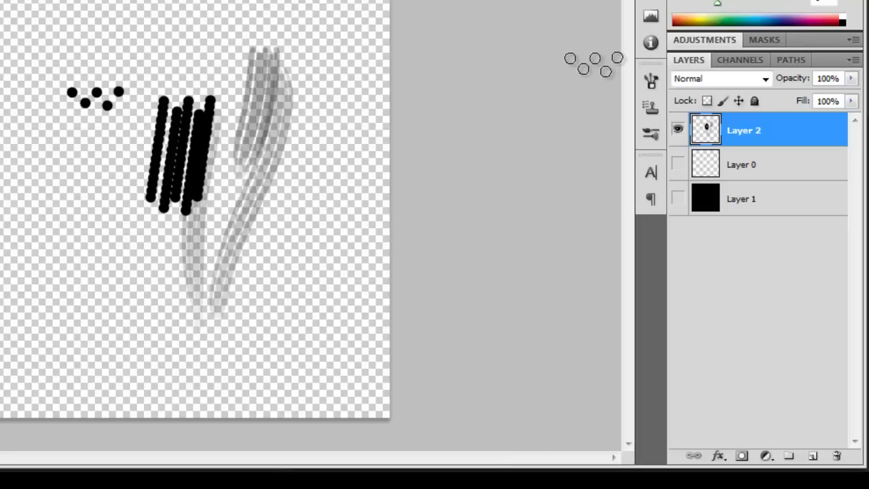
pyautogui.click(678, 165)
pyautogui.click(678, 199)
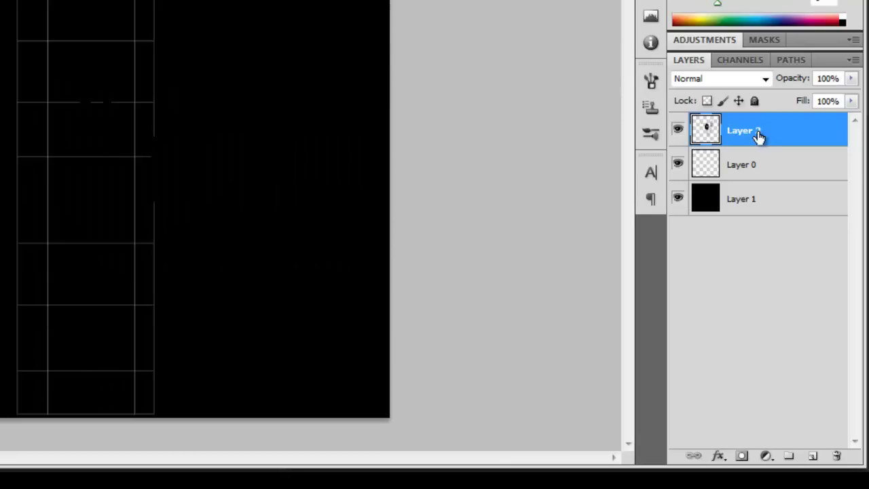
pyautogui.moveTo(758, 138); pyautogui.dragTo(837, 455)
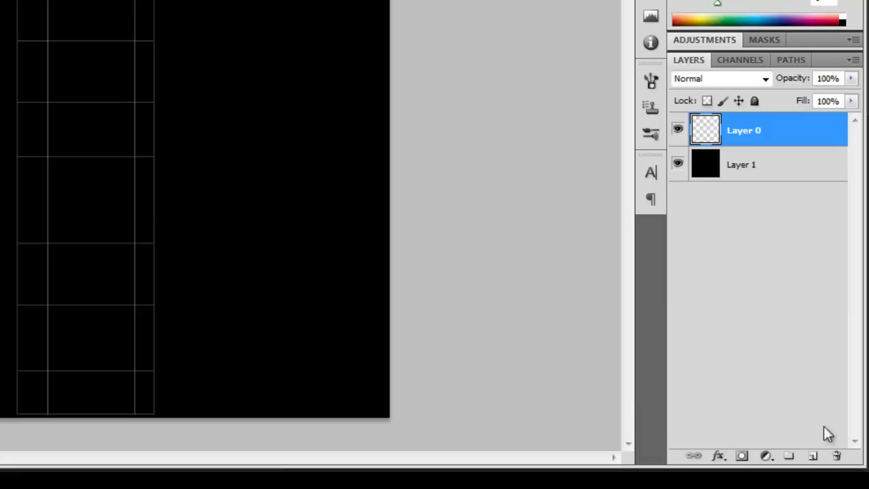
# Add a new layer between Layer 0 and Layer 1 and name it "hair".
pyautogui.click(812, 456)
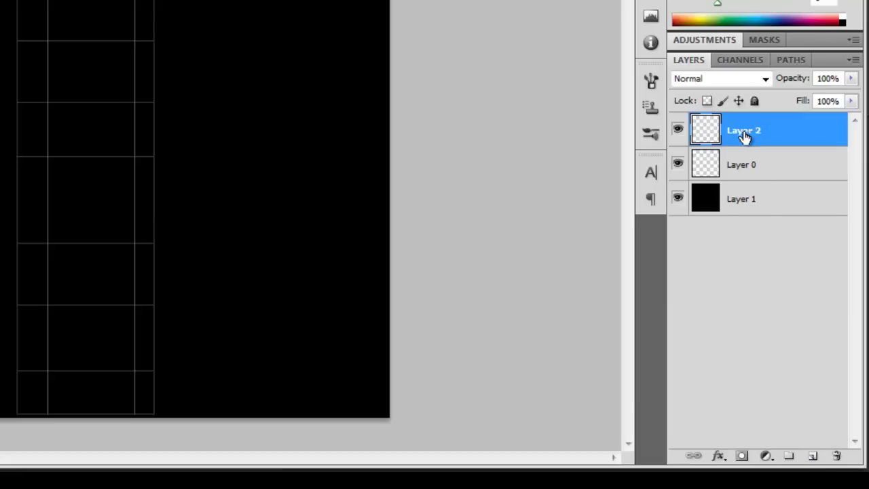
pyautogui.moveTo(745, 136); pyautogui.dragTo(743, 173)
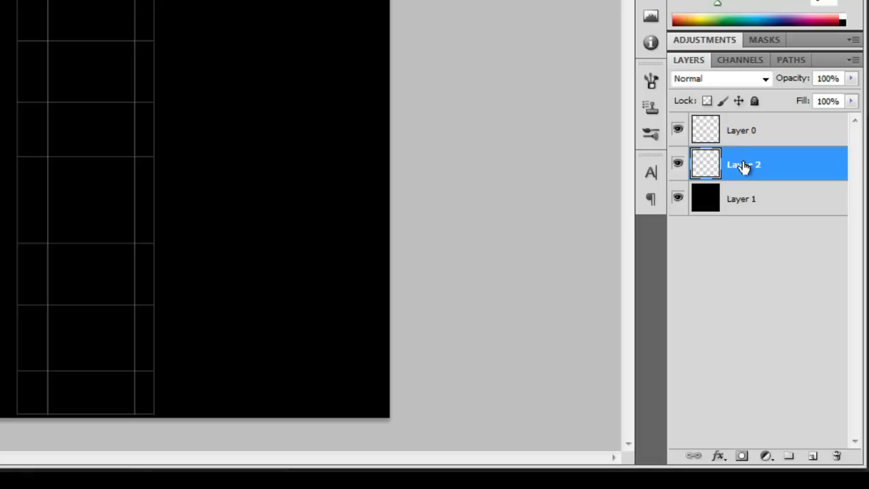
pyautogui.doubleClick(747, 164)
pyautogui.write('hair')
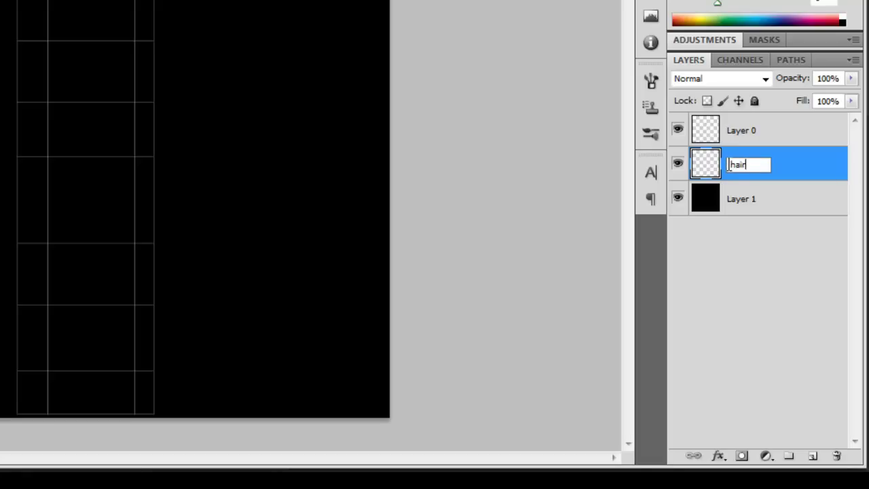
pyautogui.press('Return')
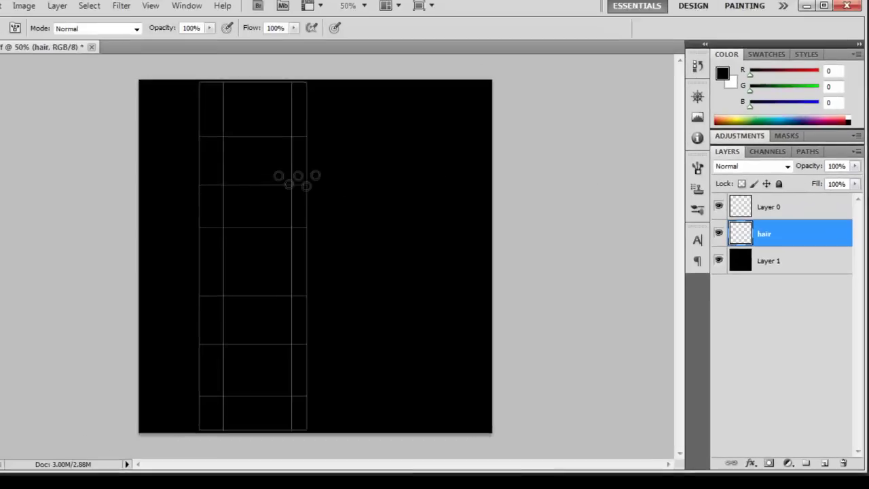
# Reduce the brush size to 90 px and set the foreground colour to dark brown, RGB 73, 26, 3.
pyautogui.press('[')
pyautogui.press('[')
pyautogui.press('[')
pyautogui.press('[')
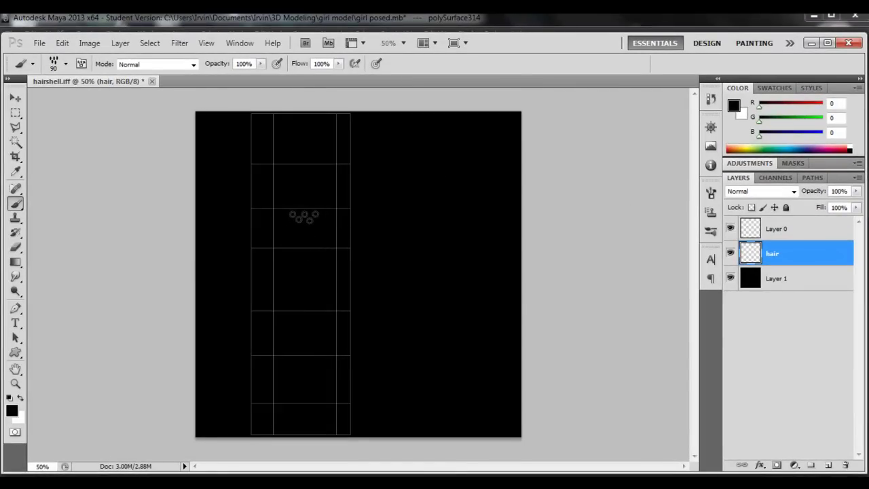
pyautogui.click(11, 410)
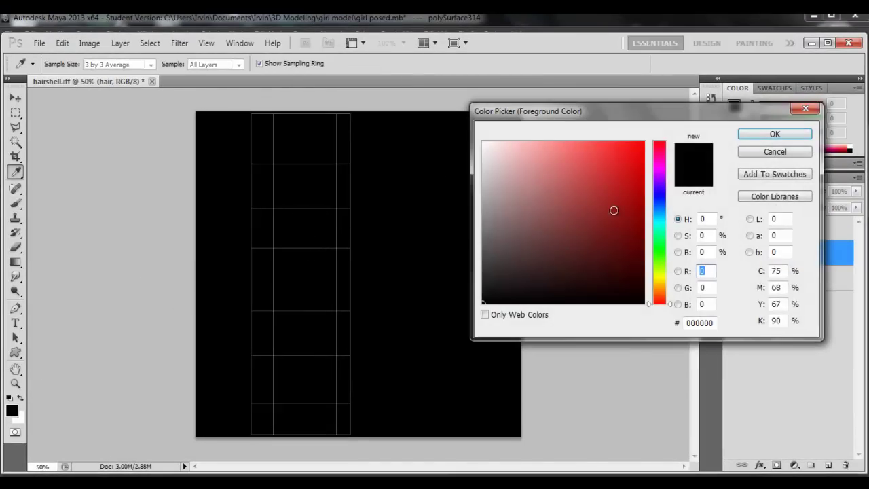
pyautogui.moveTo(668, 301); pyautogui.dragTo(668, 295)
pyautogui.click(628, 256)
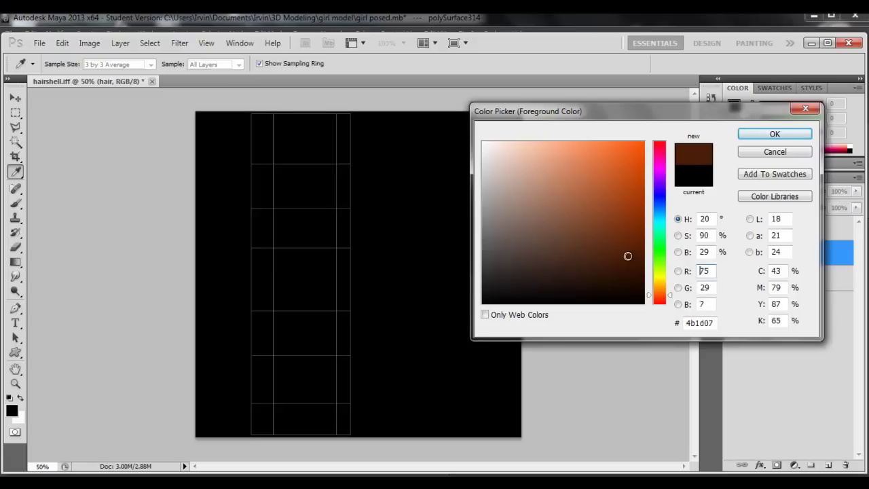
pyautogui.click(637, 257)
pyautogui.click(774, 134)
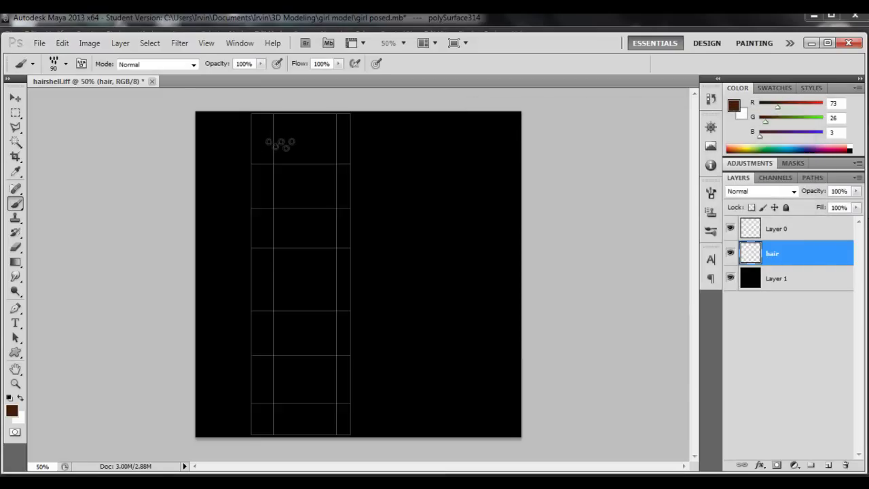
# Paint the first vertical brown strands in the upper part of the UV strip, reducing the brush from 90 to 50 px.
pyautogui.moveTo(282, 144); pyautogui.dragTo(326, 187)
pyautogui.moveTo(288, 150); pyautogui.dragTo(288, 174)
pyautogui.press('[')
pyautogui.press('[')
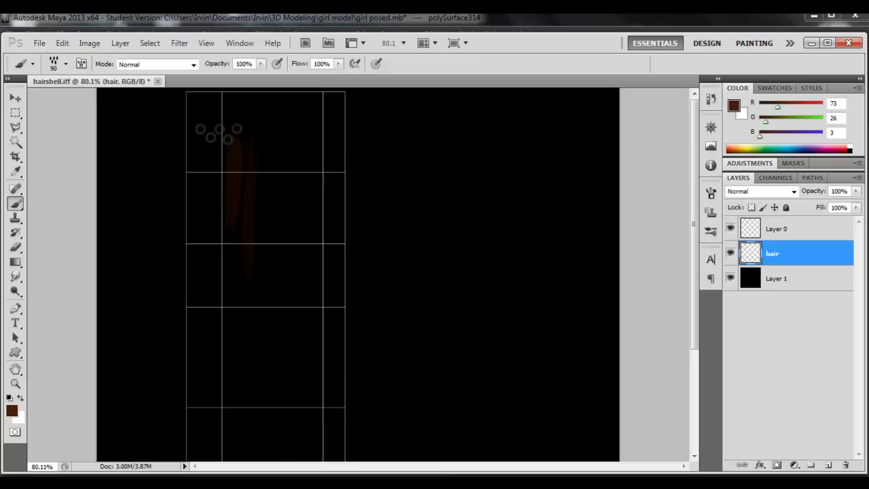
pyautogui.press('[')
pyautogui.press('[')
pyautogui.moveTo(213, 125); pyautogui.dragTo(212, 304)
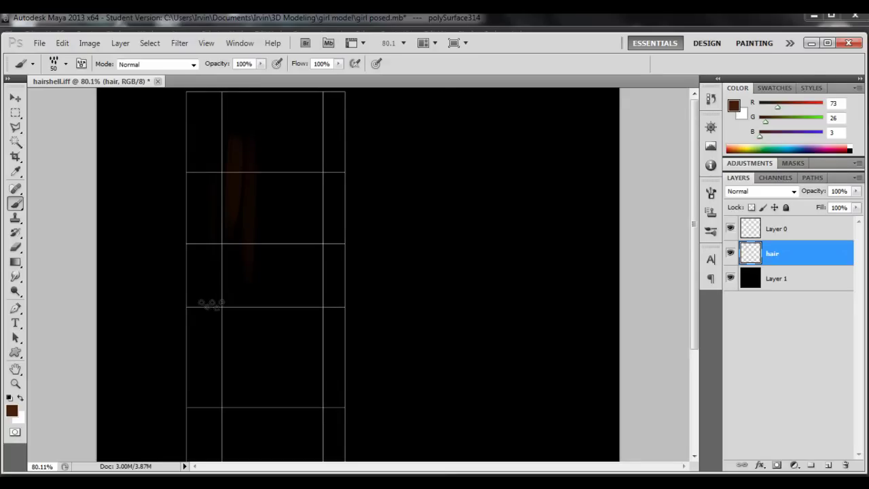
pyautogui.moveTo(215, 138); pyautogui.dragTo(205, 323)
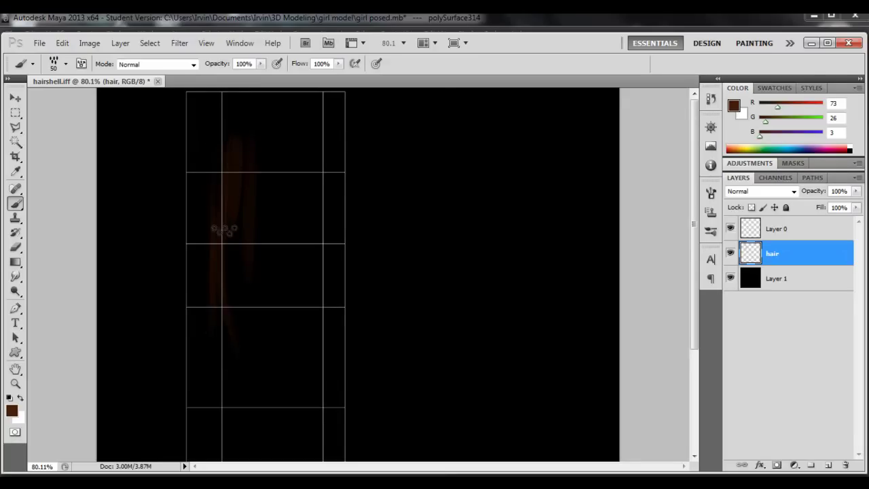
pyautogui.moveTo(234, 140); pyautogui.dragTo(237, 386)
pyautogui.moveTo(273, 136)
pyautogui.mouseDown()
pyautogui.moveTo(250, 377)
pyautogui.moveTo(281, 194)
pyautogui.moveTo(264, 348)
pyautogui.mouseUp()
# Fill in the middle and right side of the upper strip with long strands, enlarging the brush to 70 and 80 px.
pyautogui.press(']')
pyautogui.press(']')
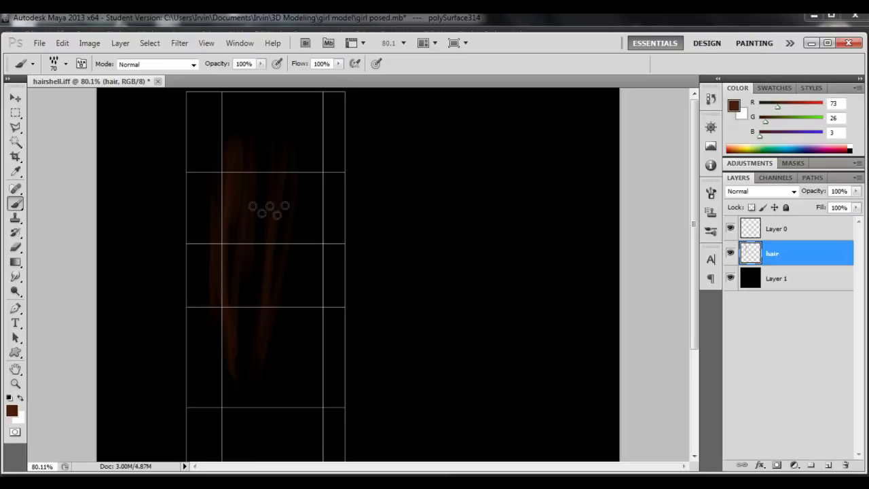
pyautogui.moveTo(259, 141); pyautogui.dragTo(237, 367)
pyautogui.moveTo(258, 141)
pyautogui.mouseDown()
pyautogui.moveTo(242, 374)
pyautogui.moveTo(258, 423)
pyautogui.mouseUp()
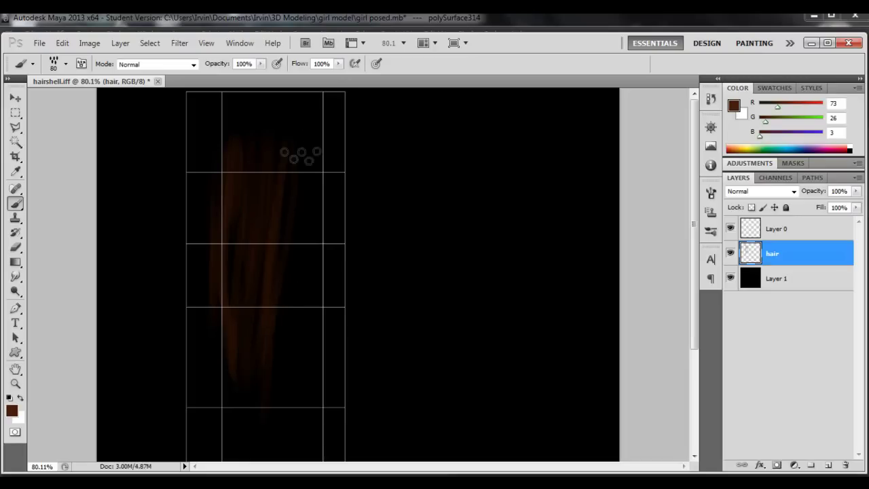
pyautogui.moveTo(300, 156); pyautogui.dragTo(284, 315)
pyautogui.moveTo(298, 130); pyautogui.dragTo(273, 437)
# Extend the brown strands down to the lower end of the UV strip with overlapping vertical strokes of the 80 px brush.
pyautogui.keyDown('ctrl'); pyautogui.moveTo(324, 261); pyautogui.dragTo(303, 273); pyautogui.keyUp('ctrl')
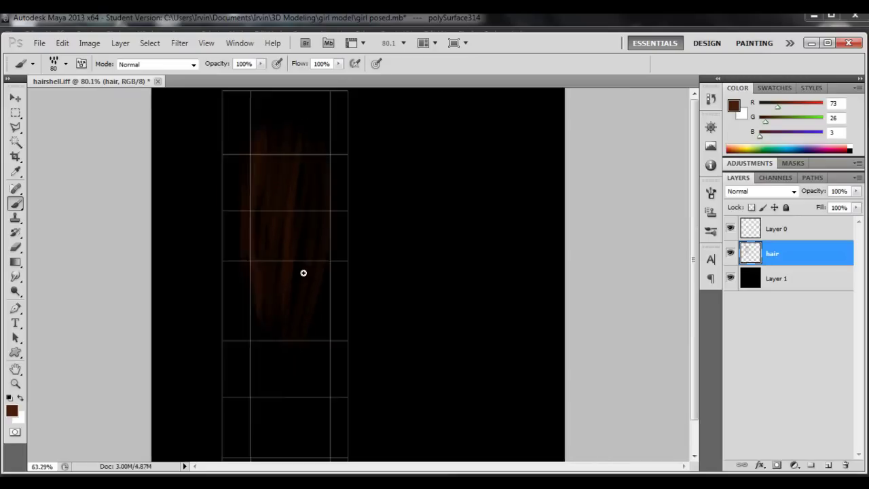
pyautogui.keyDown('alt'); pyautogui.scroll(-1, 303, 273); pyautogui.keyUp('alt')
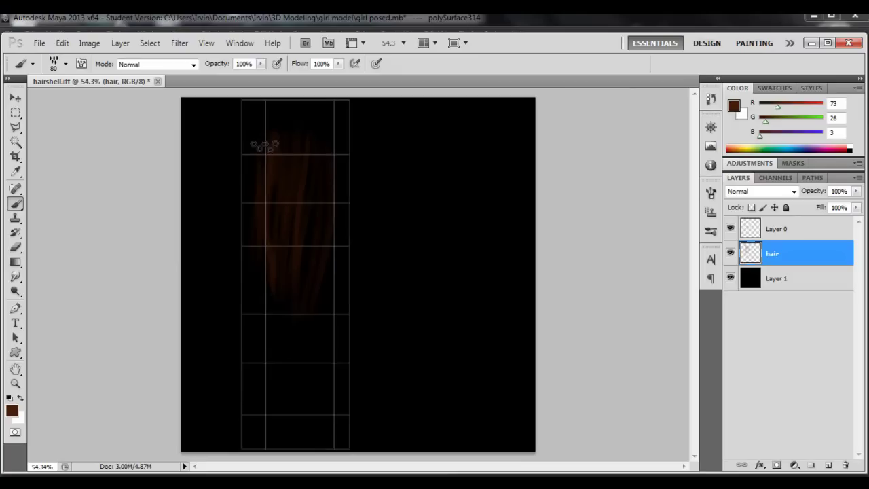
pyautogui.moveTo(265, 146); pyautogui.dragTo(258, 335)
pyautogui.moveTo(264, 208)
pyautogui.mouseDown()
pyautogui.moveTo(264, 416)
pyautogui.moveTo(278, 398)
pyautogui.mouseUp()
pyautogui.moveTo(279, 229)
pyautogui.mouseDown()
pyautogui.moveTo(274, 414)
pyautogui.moveTo(291, 346)
pyautogui.mouseUp()
pyautogui.moveTo(290, 251); pyautogui.dragTo(296, 320)
pyautogui.moveTo(315, 139); pyautogui.dragTo(315, 411)
pyautogui.moveTo(285, 157); pyautogui.dragTo(300, 358)
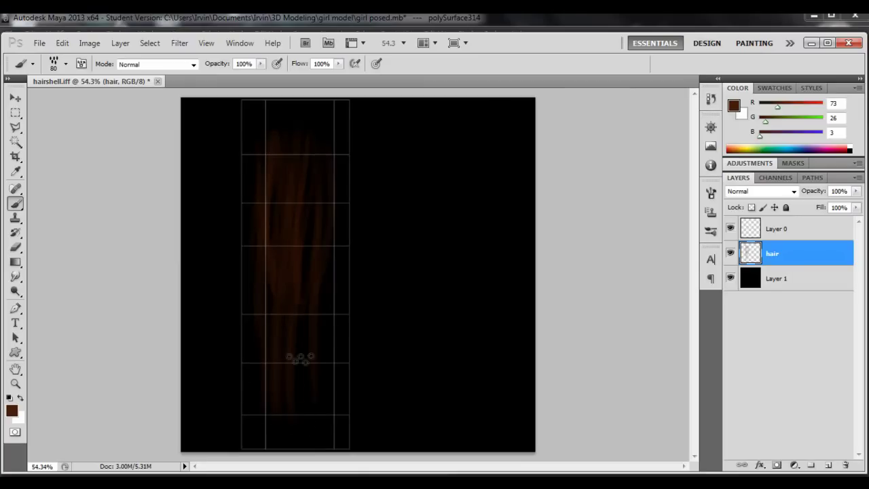
pyautogui.moveTo(311, 173); pyautogui.dragTo(316, 416)
pyautogui.moveTo(330, 153); pyautogui.dragTo(324, 313)
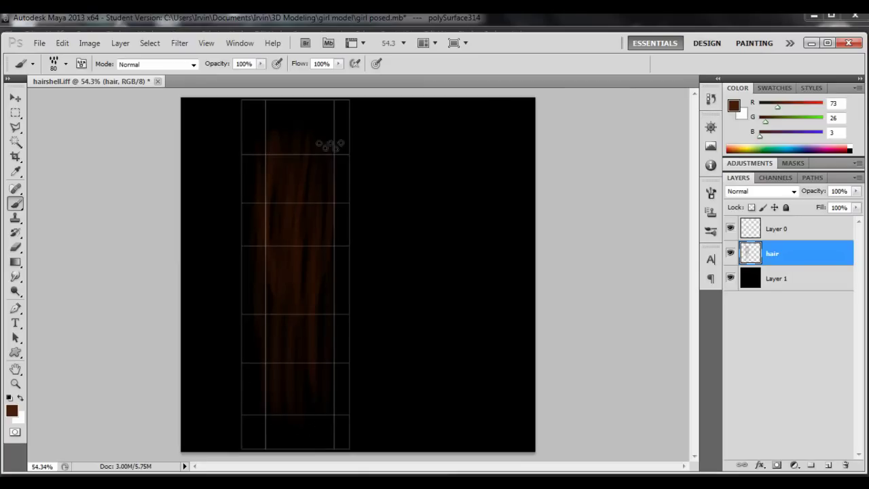
pyautogui.moveTo(330, 145); pyautogui.dragTo(330, 348)
pyautogui.moveTo(331, 181); pyautogui.dragTo(317, 436)
pyautogui.moveTo(320, 264); pyautogui.dragTo(317, 406)
pyautogui.moveTo(291, 242); pyautogui.dragTo(283, 397)
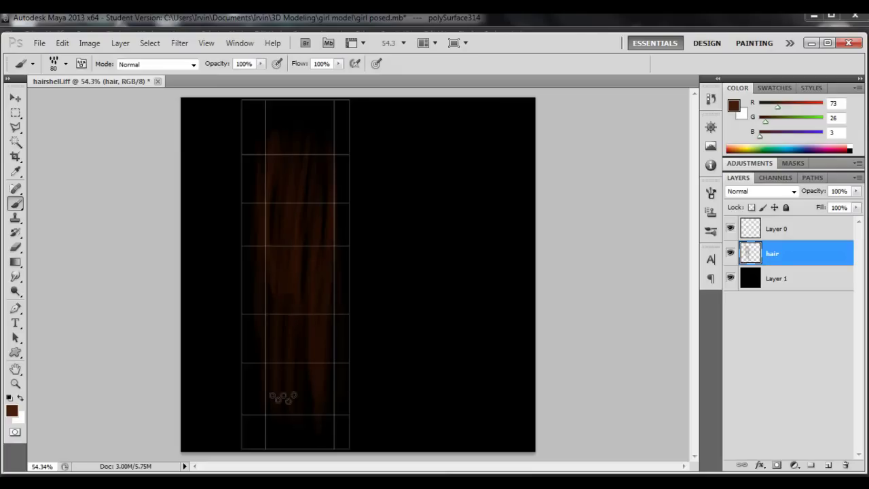
# Fill out the hair strip's side edges, centre and both ends with long overlapping brown strands using the 80 px brush.
pyautogui.moveTo(270, 275); pyautogui.dragTo(255, 380)
pyautogui.moveTo(255, 138); pyautogui.dragTo(264, 414)
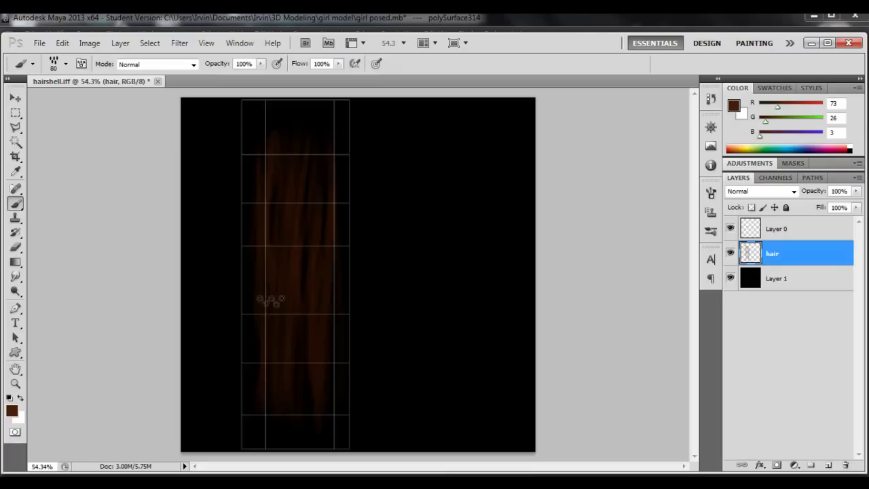
pyautogui.moveTo(271, 301)
pyautogui.mouseDown()
pyautogui.moveTo(262, 433)
pyautogui.moveTo(285, 439)
pyautogui.mouseUp()
pyautogui.moveTo(294, 278); pyautogui.dragTo(338, 389)
pyautogui.moveTo(304, 253); pyautogui.dragTo(269, 352)
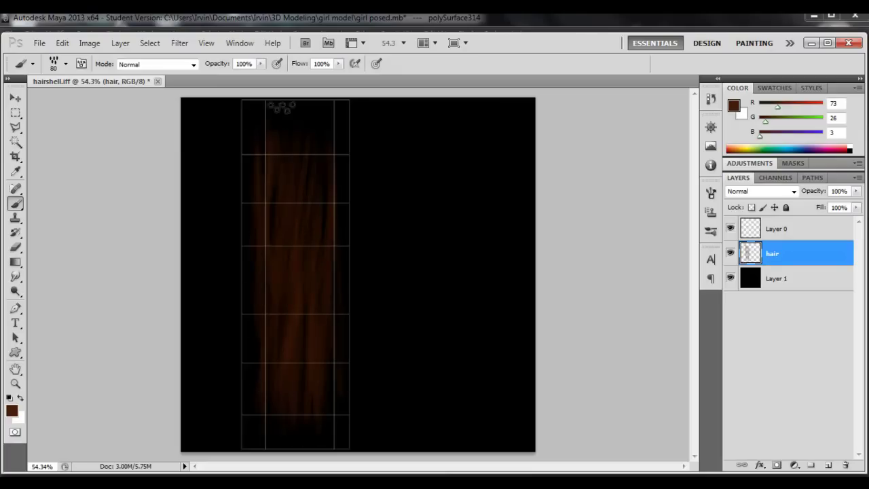
pyautogui.moveTo(282, 107)
pyautogui.mouseDown()
pyautogui.moveTo(328, 218)
pyautogui.moveTo(280, 240)
pyautogui.moveTo(250, 335)
pyautogui.mouseUp()
pyautogui.moveTo(289, 270); pyautogui.dragTo(290, 368)
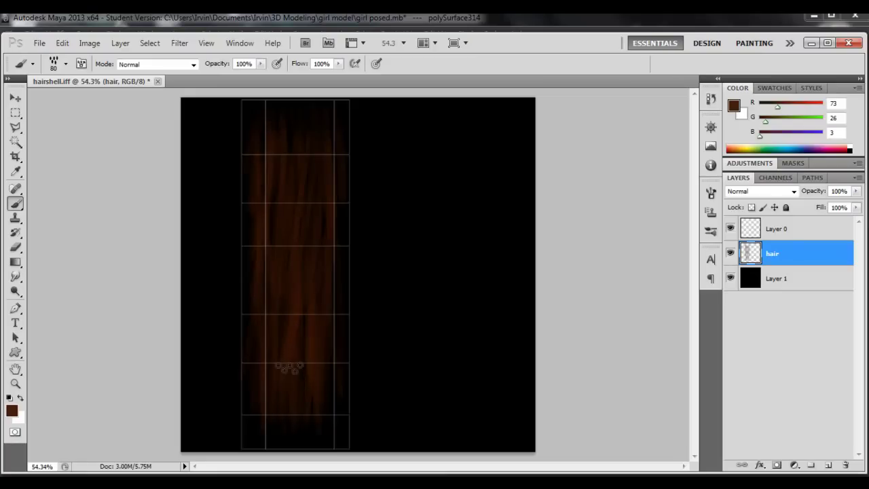
# Reduce the brush size to 60 px and set the foreground colour to very dark brown, RGB 35, 15, 5.
pyautogui.press('[')
pyautogui.press('[')
pyautogui.click(12, 410)
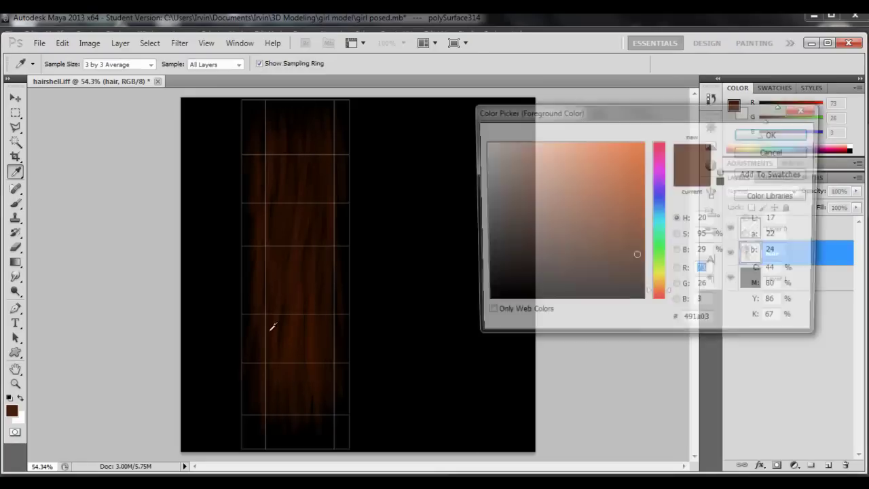
pyautogui.click(271, 330)
pyautogui.click(770, 134)
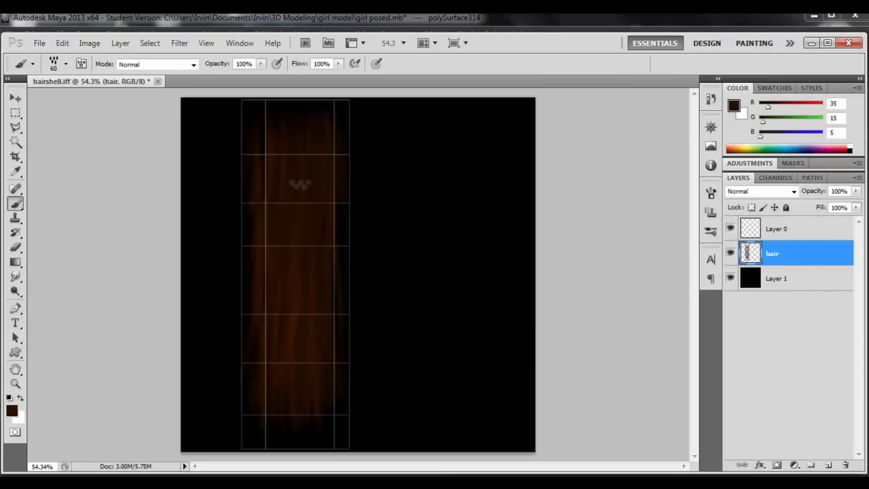
# Shade the strip down to its lower end with fine dark strands, reducing the brush to 45 and 15 px.
pyautogui.keyDown('alt'); pyautogui.scroll(3, 278, 147); pyautogui.keyUp('alt')
pyautogui.press('[')
pyautogui.press('[')
pyautogui.keyDown('alt'); pyautogui.scroll(1, 302, 319); pyautogui.keyUp('alt')
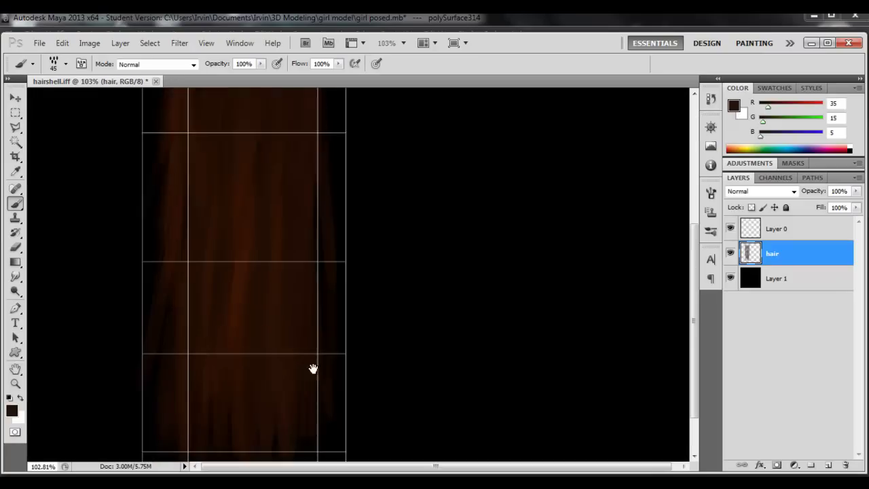
pyautogui.press('[')
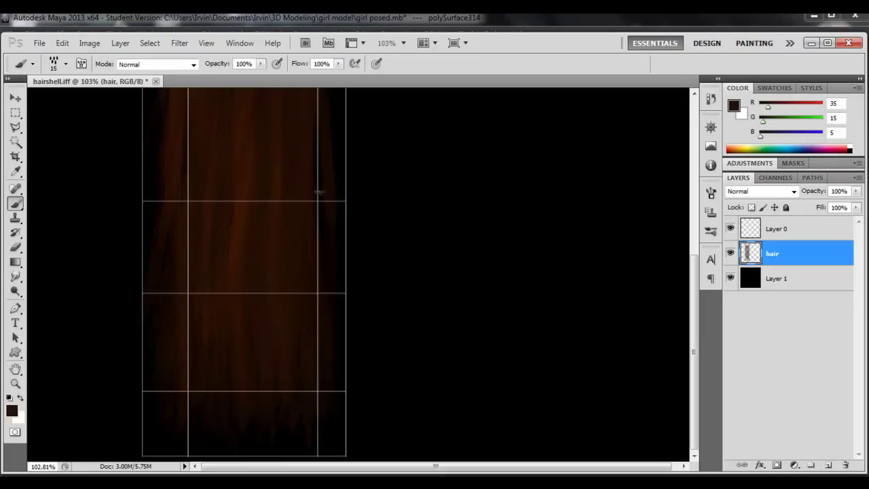
# Hide the UV wireframe on Layer 0 and set the foreground colour to reddish brown, RGB 156, 63, 17.
pyautogui.click(730, 228)
pyautogui.keyDown('alt'); pyautogui.scroll(-6, 339, 162); pyautogui.keyUp('alt')
pyautogui.click(11, 410)
pyautogui.click(630, 220)
pyautogui.click(627, 204)
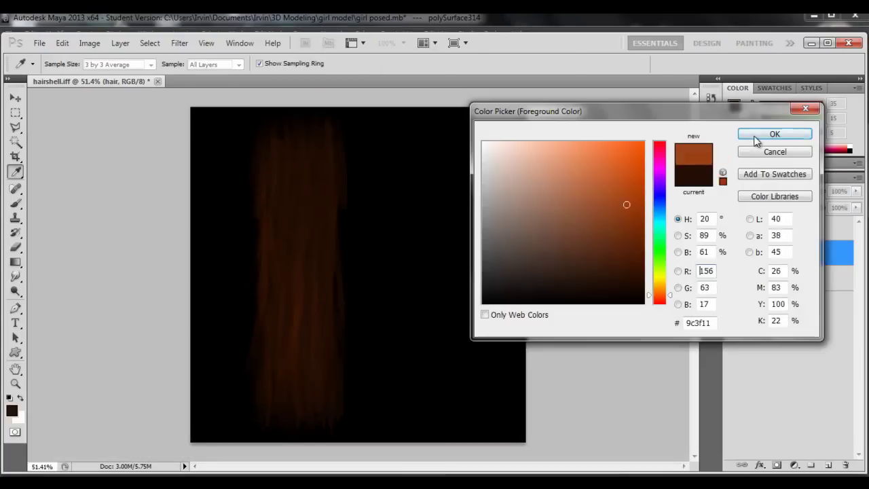
pyautogui.click(756, 140)
# Paint reddish-brown strands down the middle and lower parts of the hair strip with a 100 px brush.
pyautogui.moveTo(299, 162)
pyautogui.mouseDown()
pyautogui.moveTo(287, 248)
pyautogui.moveTo(274, 278)
pyautogui.mouseUp()
pyautogui.moveTo(284, 226)
pyautogui.mouseDown()
pyautogui.moveTo(278, 310)
pyautogui.moveTo(290, 360)
pyautogui.mouseUp()
pyautogui.moveTo(311, 334); pyautogui.dragTo(309, 388)
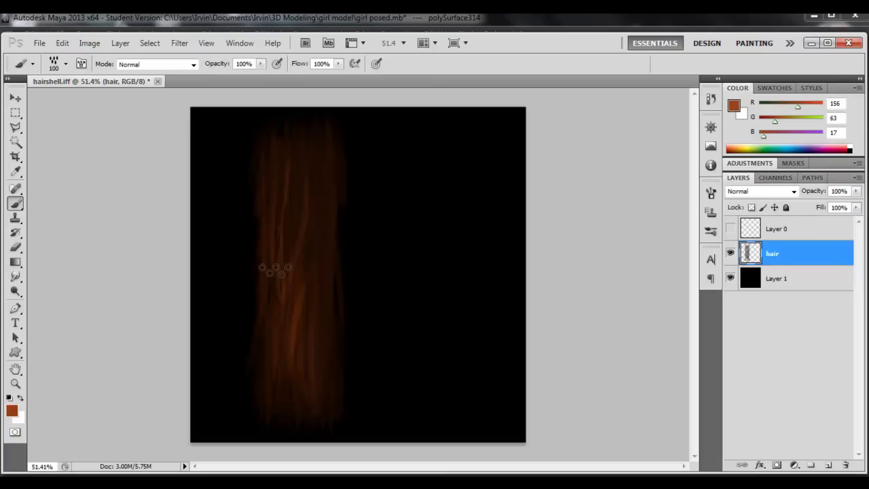
pyautogui.moveTo(275, 320); pyautogui.dragTo(276, 384)
pyautogui.moveTo(293, 200); pyautogui.dragTo(292, 253)
# Lower the brush opacity to 70% and flow to 63%, and layer more reddish strands over the strip, reducing the brush to 90 and 70 px.
pyautogui.moveTo(260, 64); pyautogui.dragTo(243, 77)
pyautogui.moveTo(338, 64); pyautogui.dragTo(316, 77)
pyautogui.moveTo(305, 237); pyautogui.dragTo(309, 301)
pyautogui.press('[')
pyautogui.moveTo(281, 156); pyautogui.dragTo(281, 179)
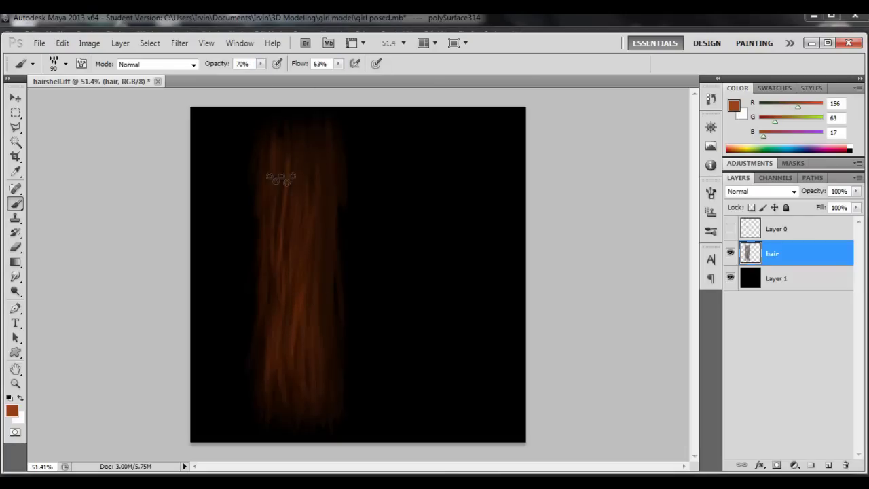
pyautogui.moveTo(315, 151)
pyautogui.mouseDown()
pyautogui.moveTo(319, 209)
pyautogui.moveTo(272, 243)
pyautogui.moveTo(311, 343)
pyautogui.moveTo(337, 327)
pyautogui.mouseUp()
pyautogui.press('[')
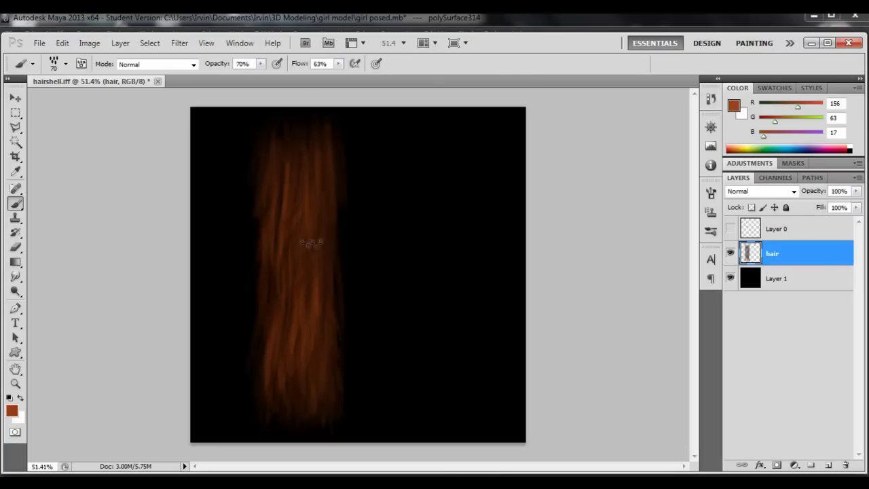
# Set the foreground colour to orange, RGB 209, 123, 31, and paint highlight strands along the whole length of the hair strip.
pyautogui.click(10, 412)
pyautogui.click(619, 170)
pyautogui.click(662, 290)
pyautogui.click(774, 134)
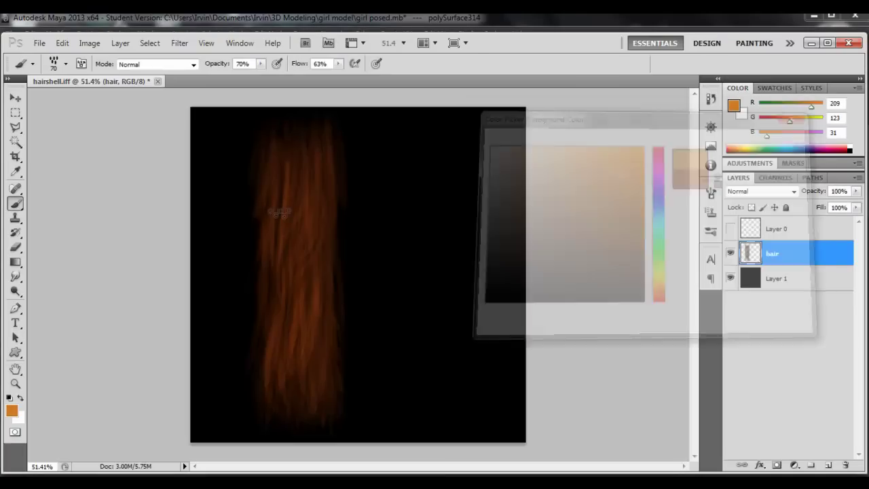
pyautogui.moveTo(291, 302)
pyautogui.mouseDown()
pyautogui.moveTo(278, 406)
pyautogui.moveTo(303, 190)
pyautogui.moveTo(275, 298)
pyautogui.moveTo(264, 239)
pyautogui.moveTo(310, 187)
pyautogui.mouseUp()
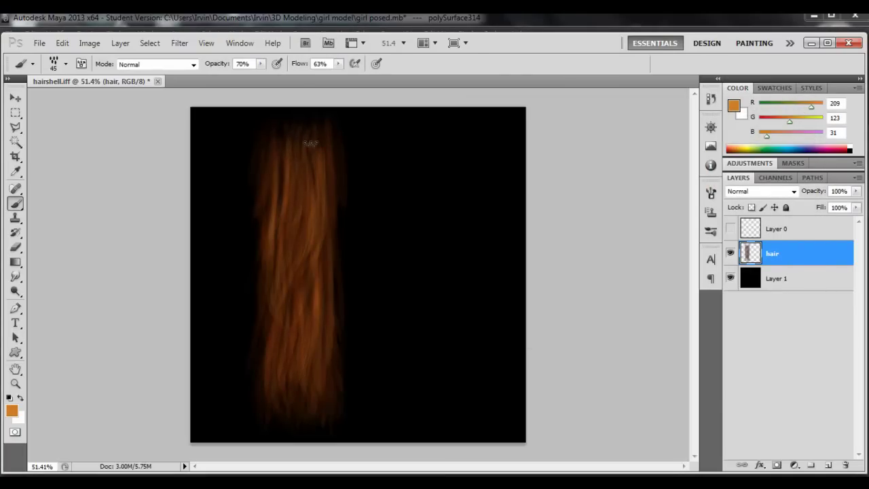
pyautogui.moveTo(294, 141); pyautogui.dragTo(307, 379)
pyautogui.moveTo(306, 412)
pyautogui.mouseDown()
pyautogui.moveTo(292, 309)
pyautogui.moveTo(275, 377)
pyautogui.mouseUp()
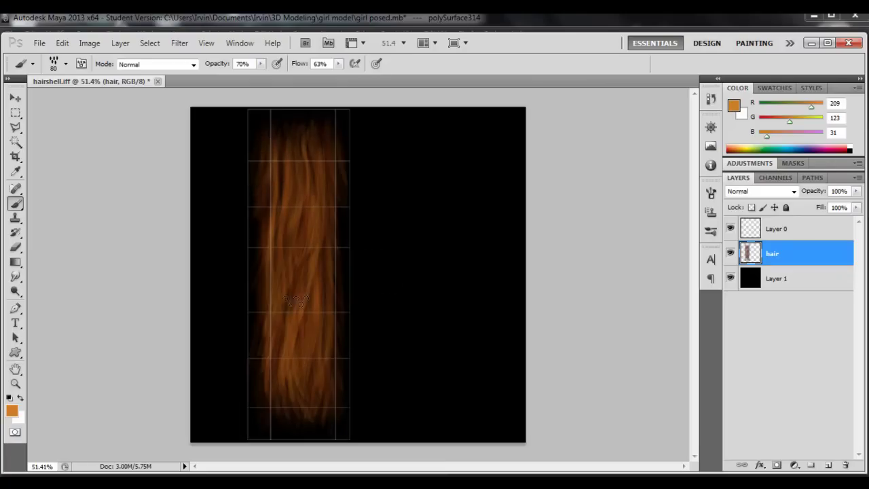
# Hide and delete Layer 0 holding the UV wireframe.
pyautogui.click(729, 230)
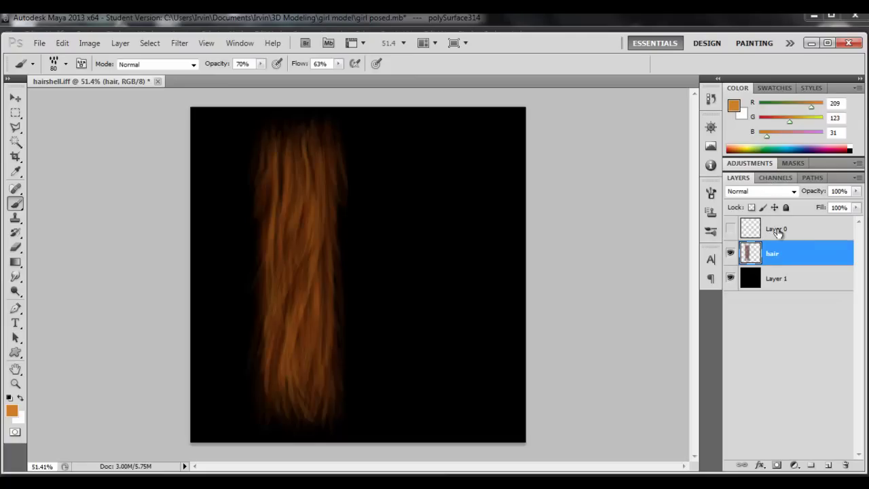
pyautogui.moveTo(778, 231); pyautogui.dragTo(847, 465)
# Compare the Red, Green and Blue channels individually and duplicate the Red channel.
pyautogui.click(774, 178)
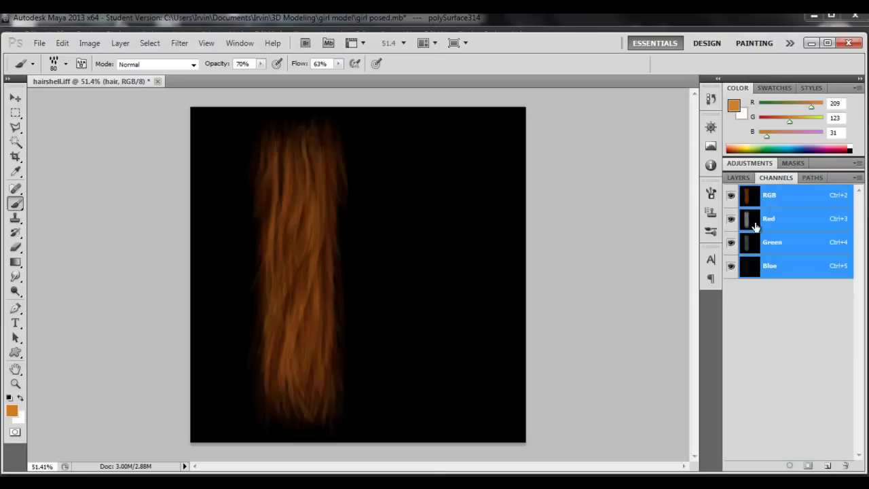
pyautogui.click(777, 218)
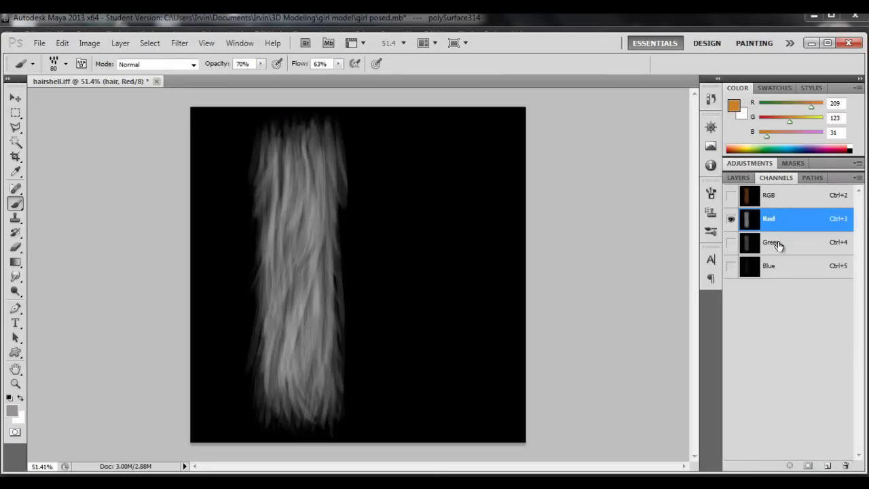
pyautogui.click(778, 244)
pyautogui.click(778, 257)
pyautogui.click(773, 221)
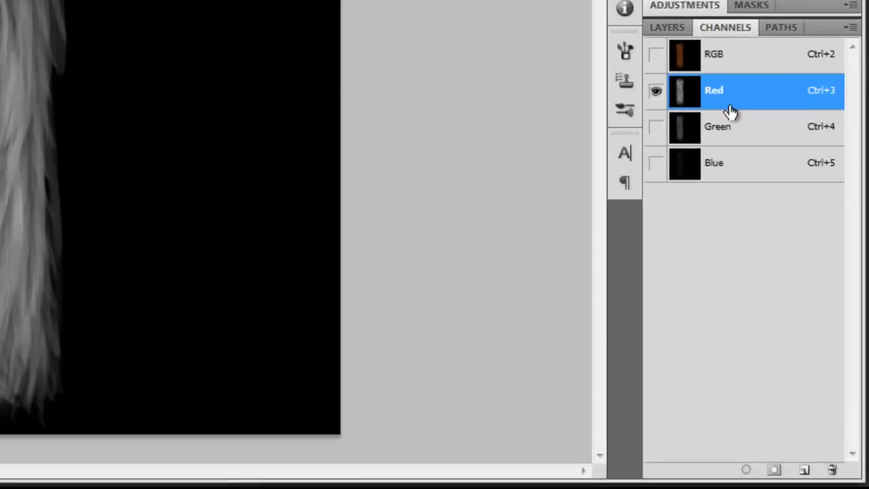
pyautogui.moveTo(729, 73); pyautogui.dragTo(847, 476)
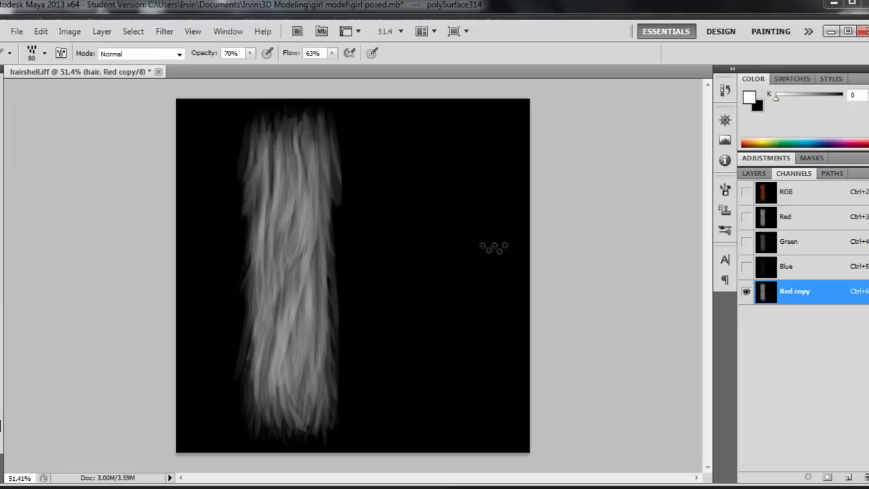
# Apply Levels to the Red copy channel with input black point 7 and white point 94.
pyautogui.hotkey('ctrl', 'l')
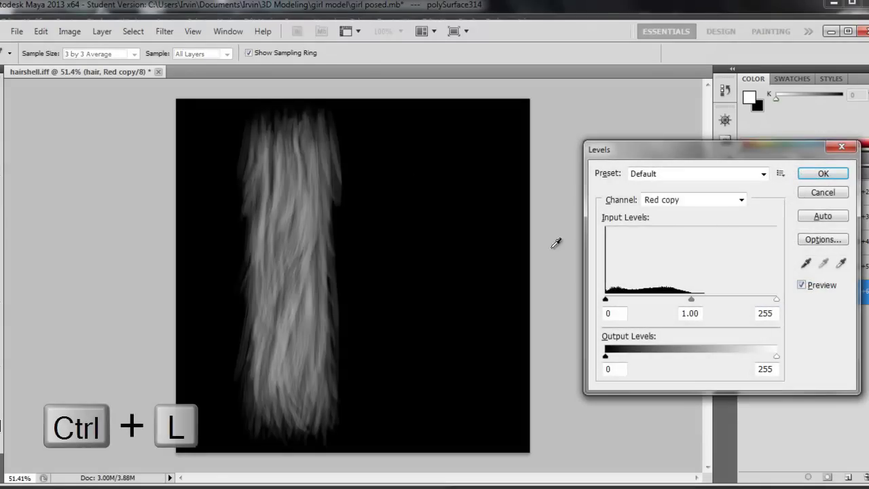
pyautogui.moveTo(606, 302); pyautogui.dragTo(612, 303)
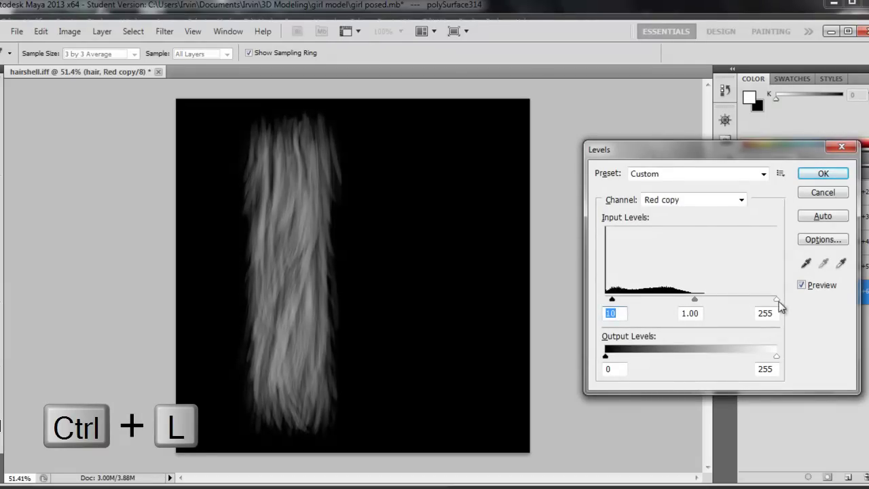
pyautogui.moveTo(763, 301); pyautogui.dragTo(677, 301)
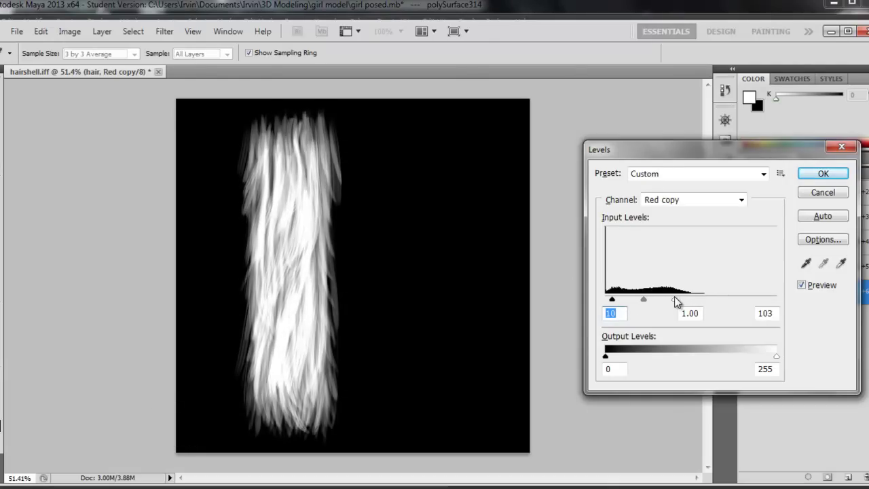
pyautogui.moveTo(612, 300); pyautogui.dragTo(609, 301)
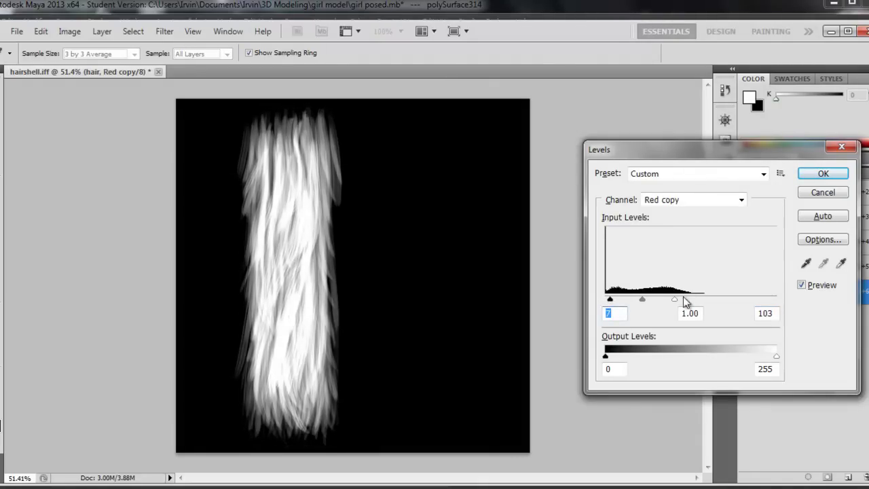
pyautogui.moveTo(675, 301); pyautogui.dragTo(670, 306)
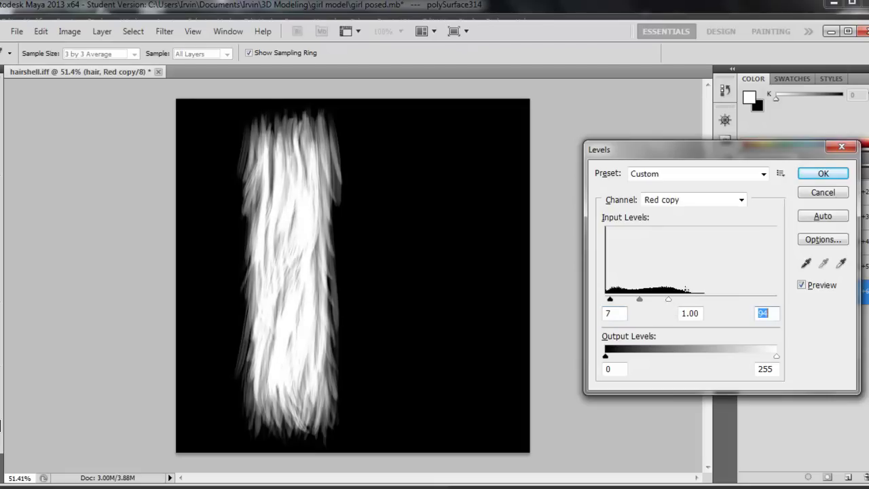
pyautogui.click(823, 176)
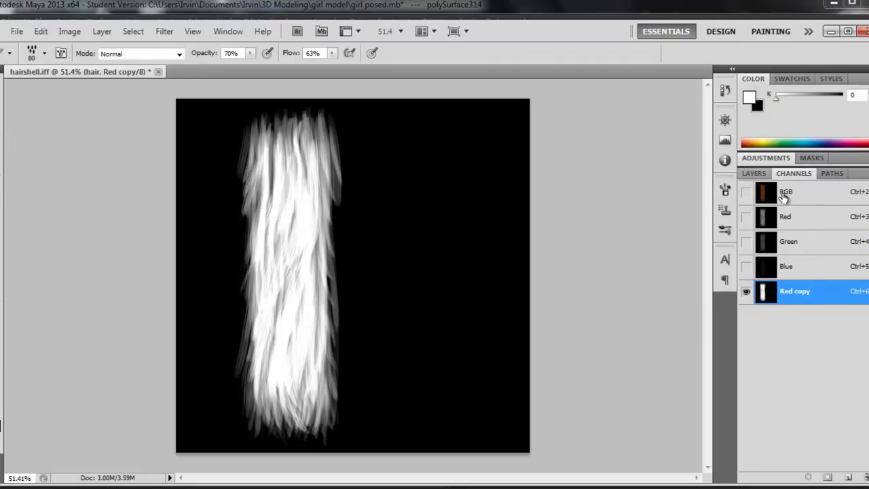
# Return to the RGB composite channel and flatten the image into a single background layer.
pyautogui.click(780, 196)
pyautogui.click(755, 174)
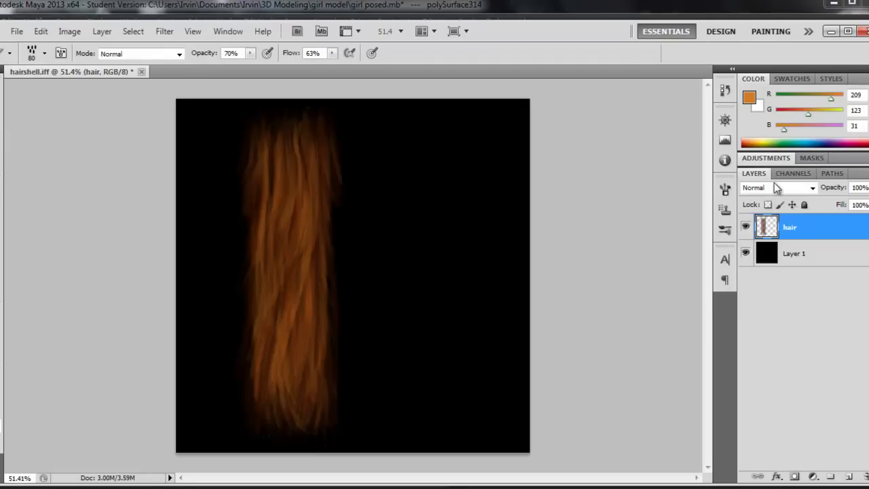
pyautogui.click(70, 32)
pyautogui.moveTo(102, 31)
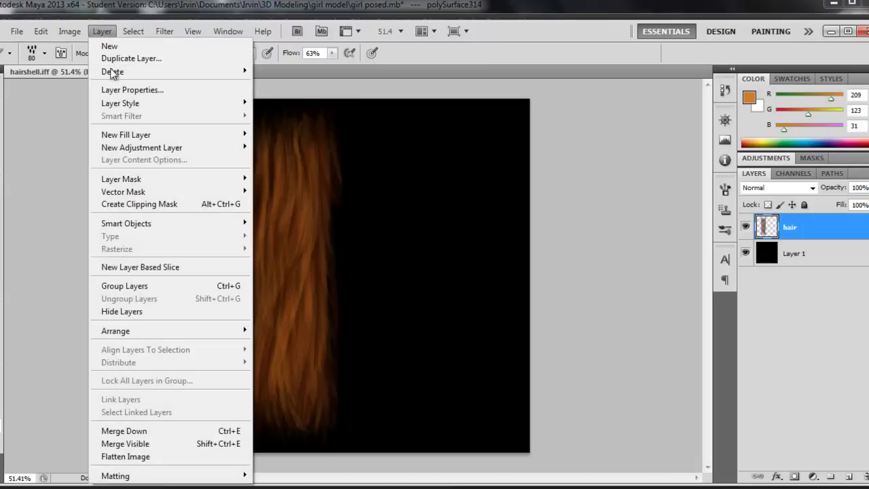
pyautogui.click(171, 457)
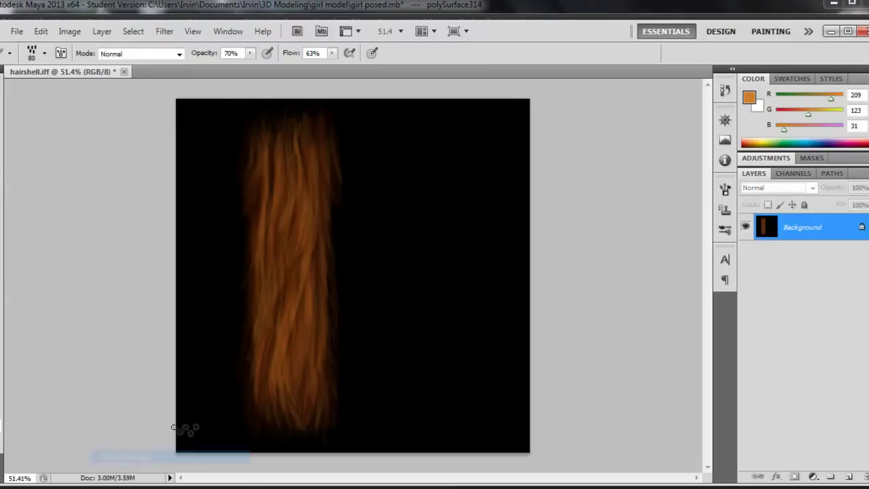
# Inspect the Red copy channel in the flattened image and switch back to the RGB composite.
pyautogui.click(793, 174)
pyautogui.click(798, 295)
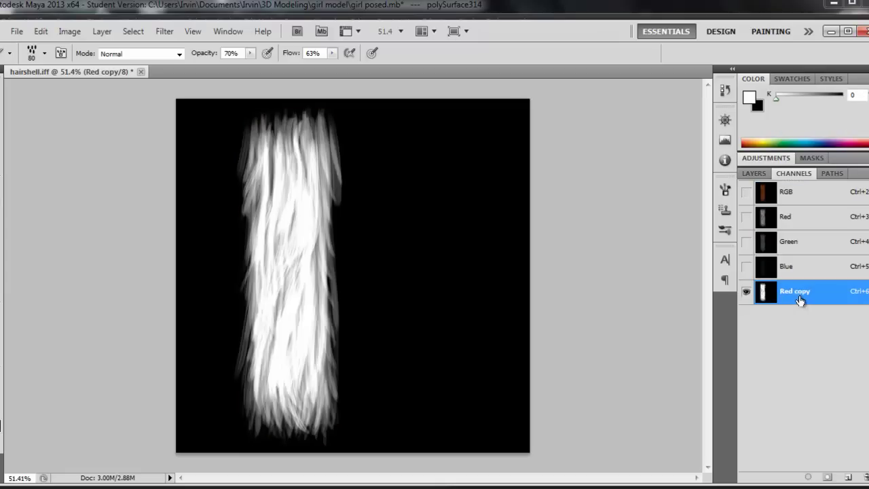
pyautogui.click(758, 174)
pyautogui.click(792, 174)
pyautogui.click(784, 195)
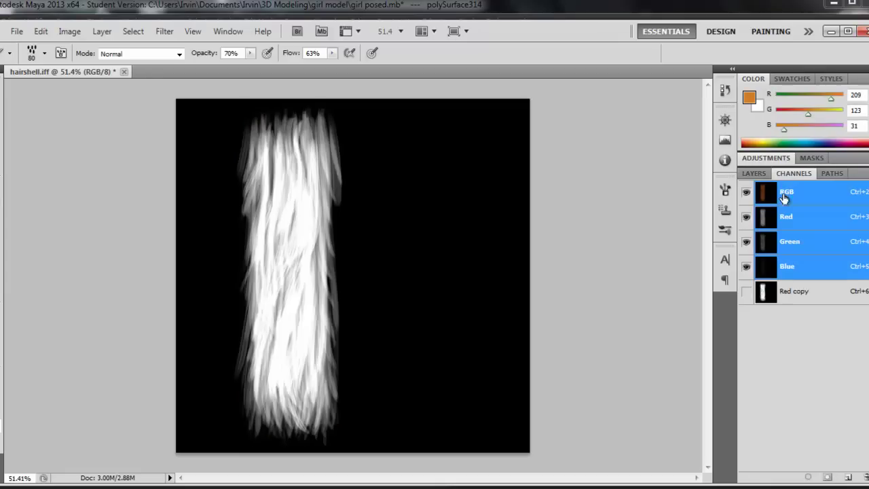
pyautogui.click(753, 174)
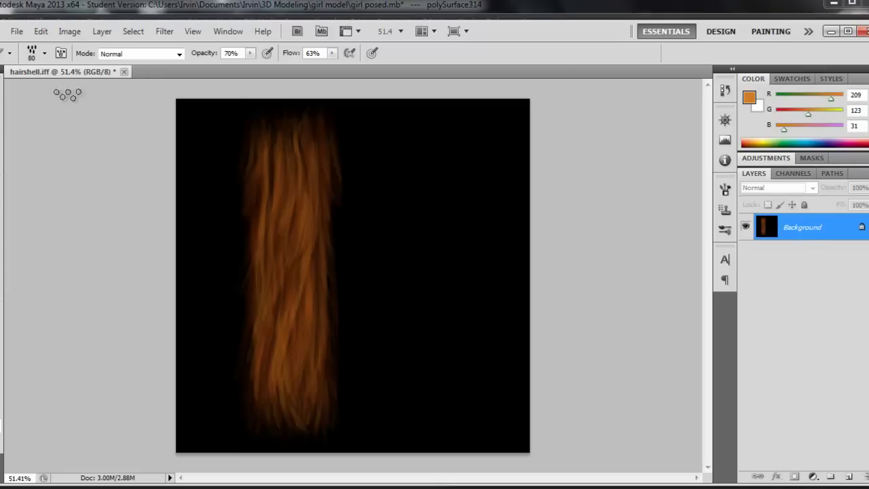
# Save the hair texture as hairshell.tga in Targa format at 32 bits/pixel with alpha channels included and not as a copy.
pyautogui.click(16, 32)
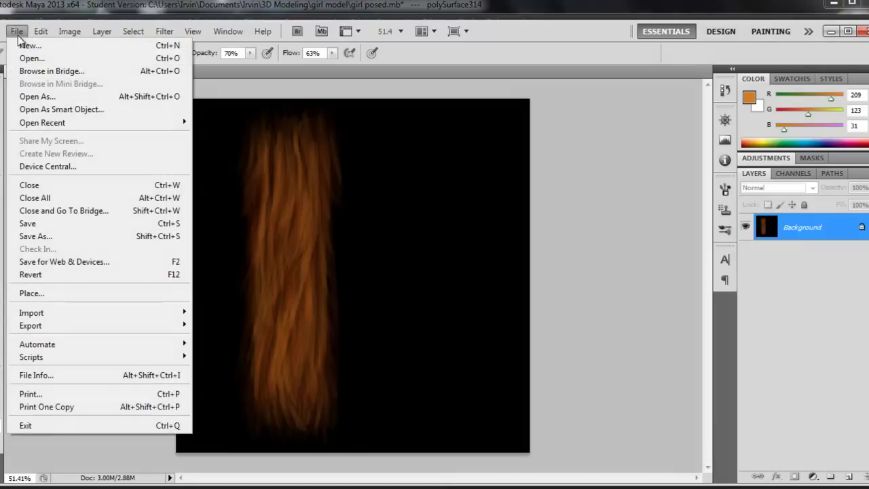
pyautogui.click(65, 236)
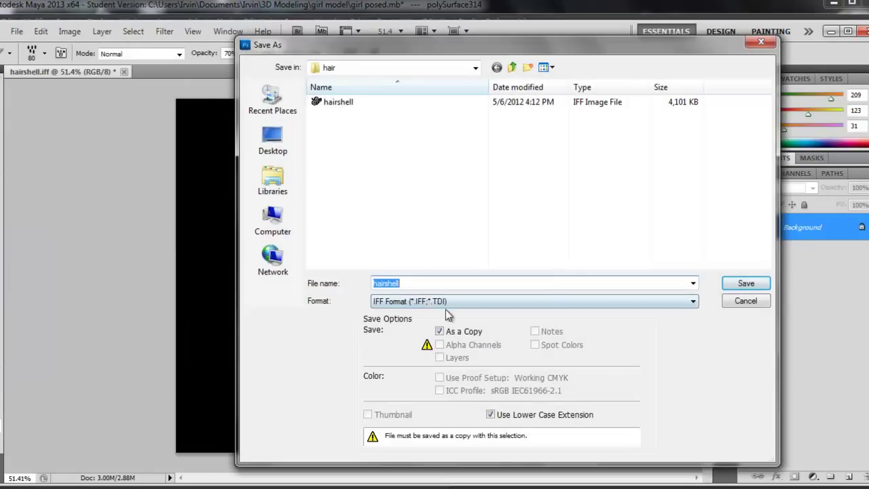
pyautogui.click(446, 301)
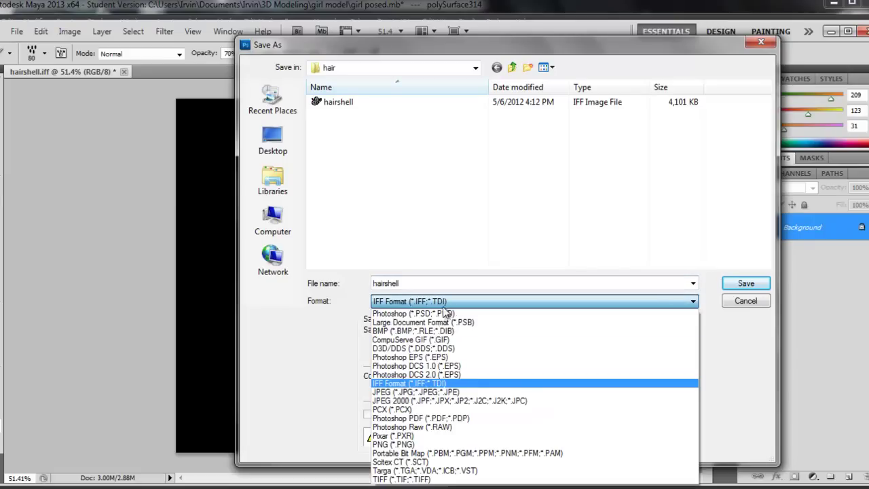
pyautogui.click(448, 470)
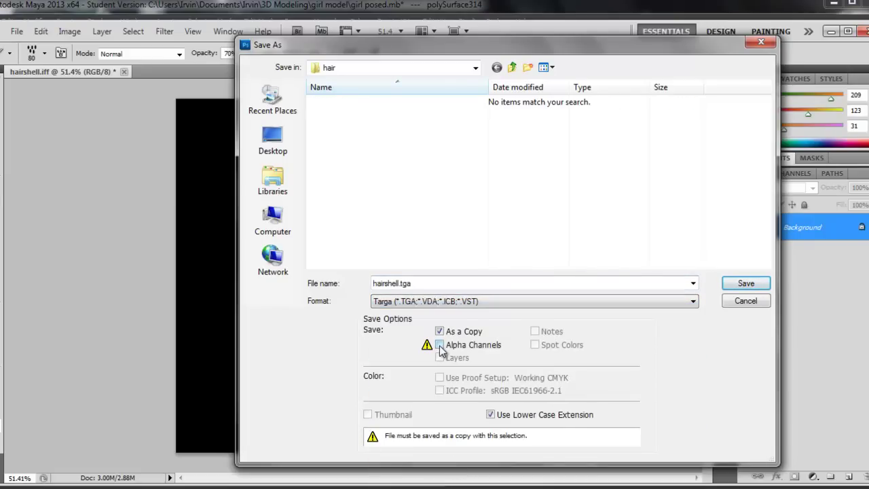
pyautogui.click(440, 346)
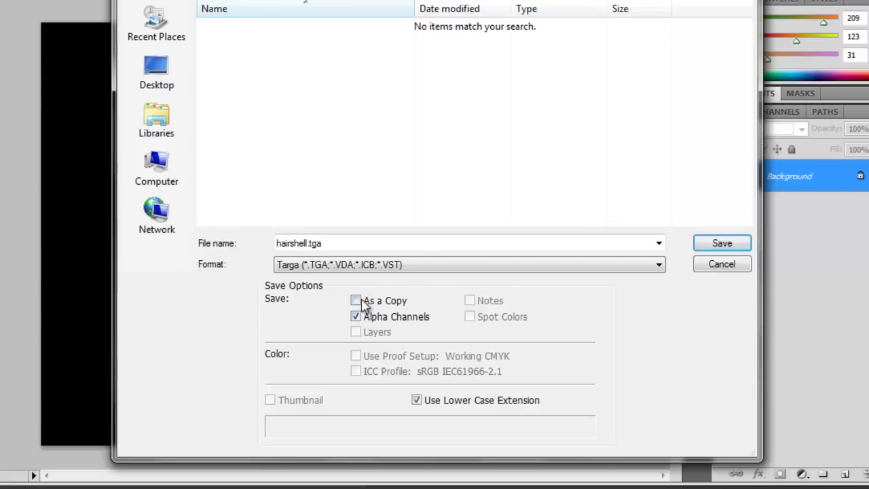
pyautogui.click(718, 246)
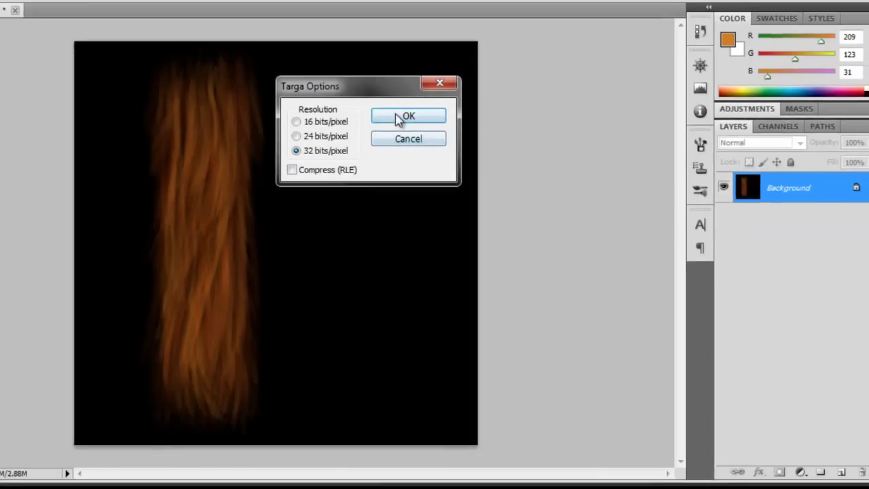
pyautogui.click(387, 102)
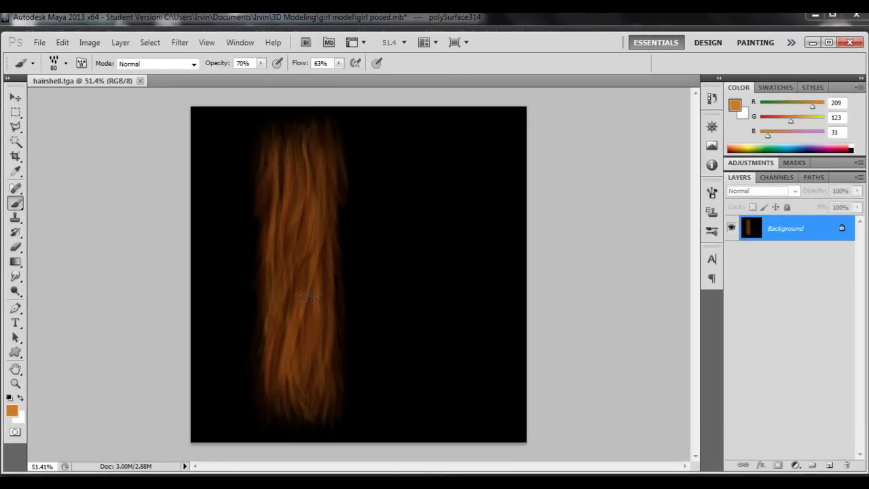
# Switch to Maya, shrink the UV Texture Editor window and minimize it to clear the perspective view.
pyautogui.moveTo(215, 475)
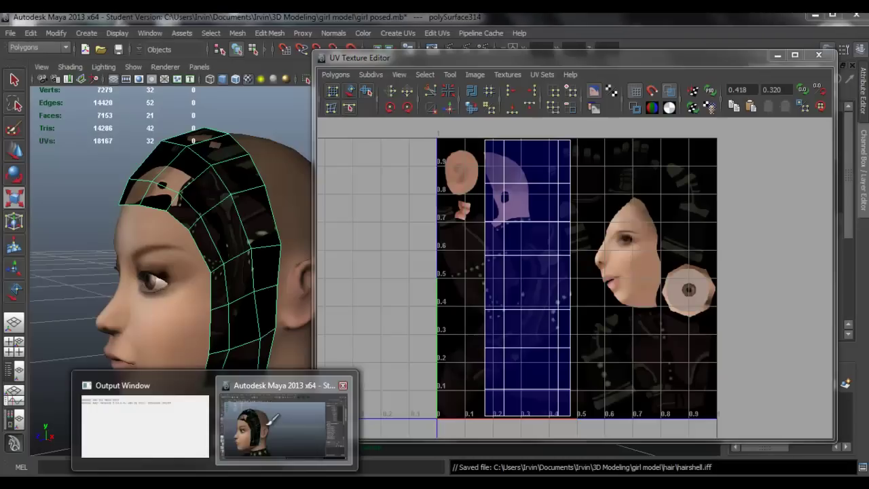
pyautogui.click(271, 421)
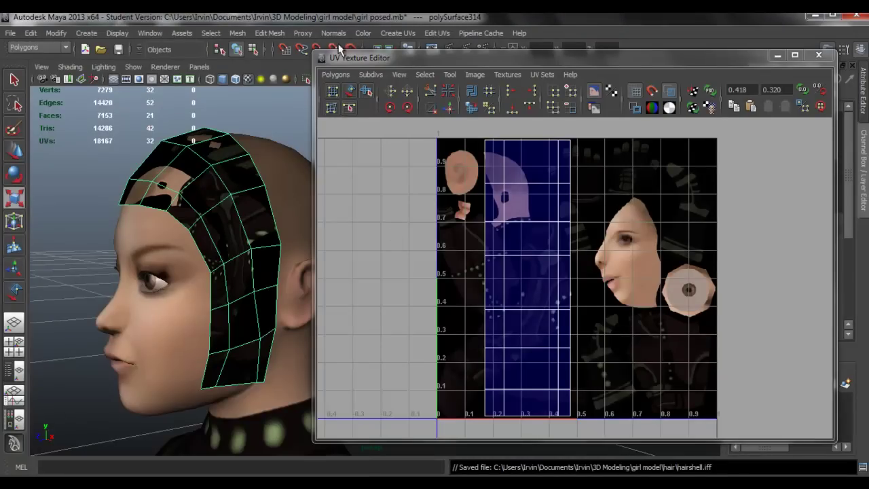
pyautogui.moveTo(317, 50); pyautogui.dragTo(459, 118)
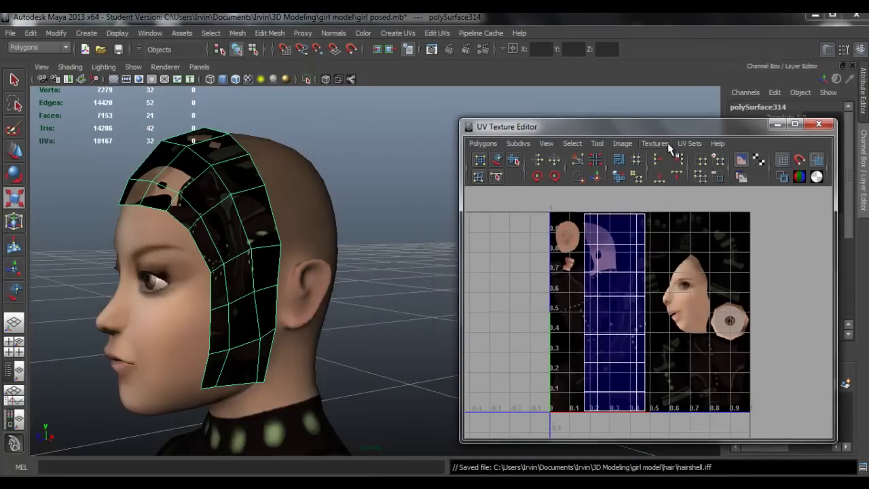
pyautogui.moveTo(662, 123); pyautogui.dragTo(645, 123)
pyautogui.click(757, 123)
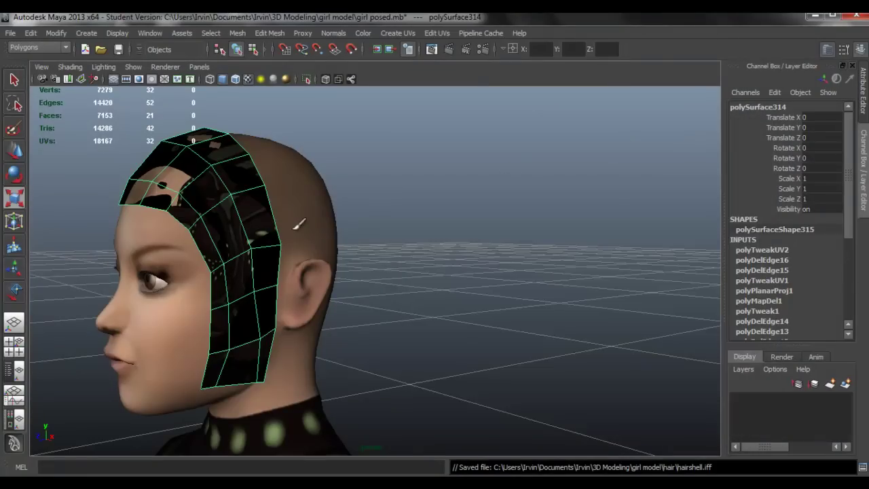
# Assign a new Lambert material to the selected hair strip on the head.
pyautogui.keyDown('alt'); pyautogui.moveTo(282, 203); pyautogui.dragTo(370, 189); pyautogui.keyUp('alt')
pyautogui.moveTo(401, 178); pyautogui.dragTo(434, 351, button='right')
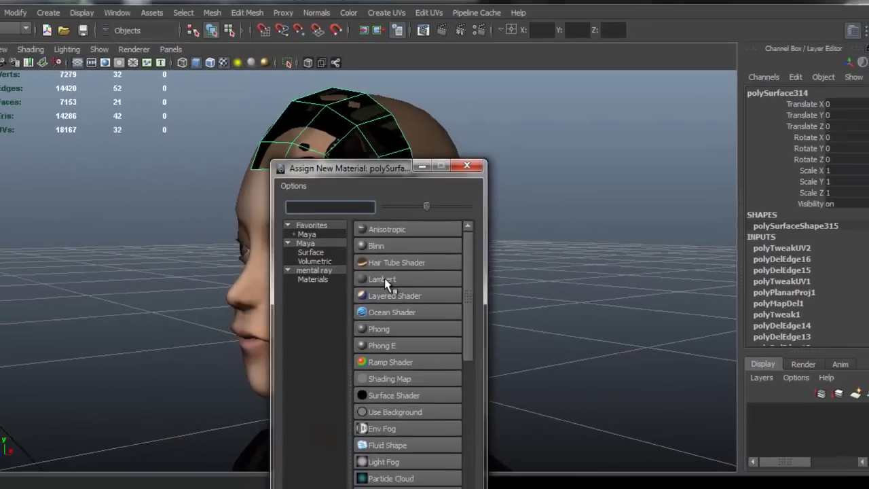
pyautogui.click(383, 279)
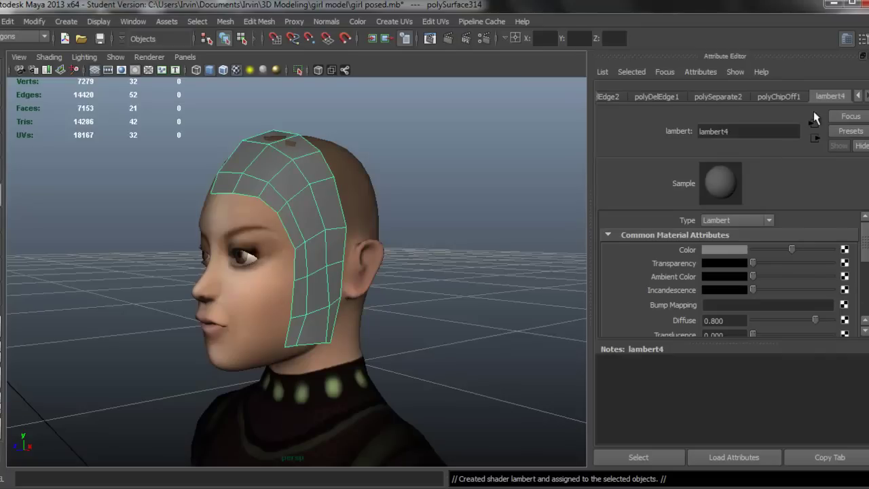
# Connect a File texture to the Lambert material's Color and load hairshell.tga from the hair folder.
pyautogui.click(845, 249)
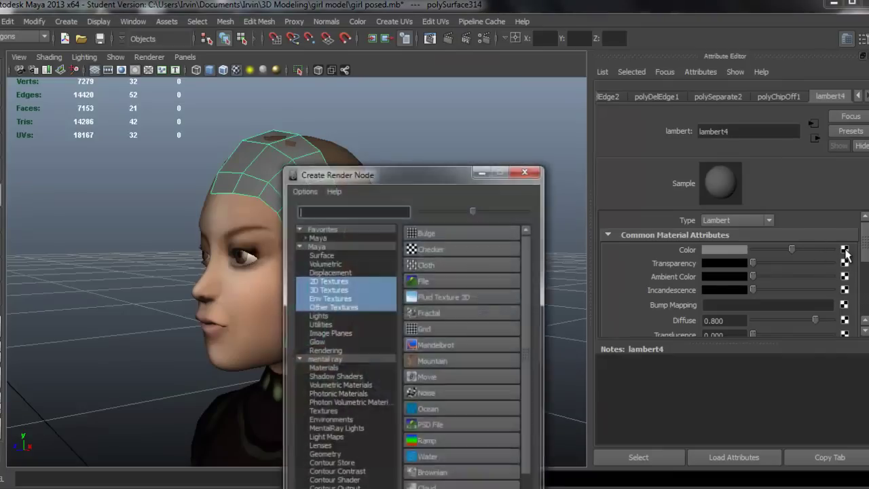
pyautogui.click(422, 279)
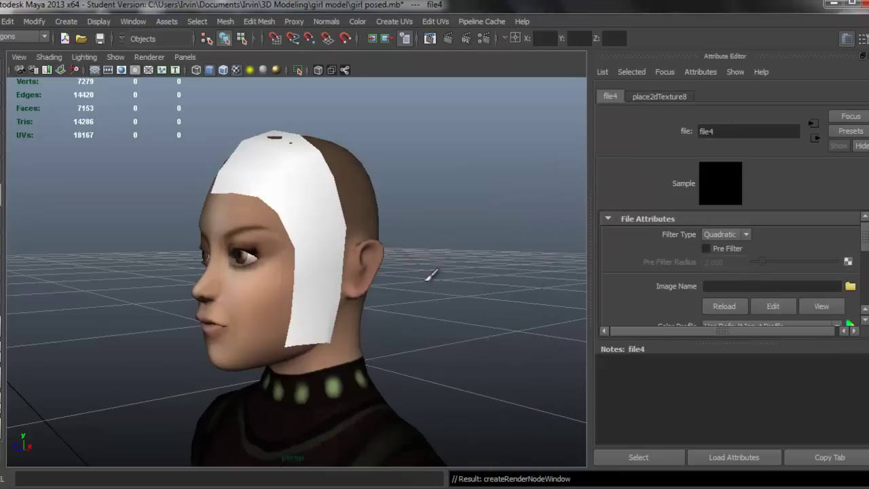
pyautogui.click(849, 285)
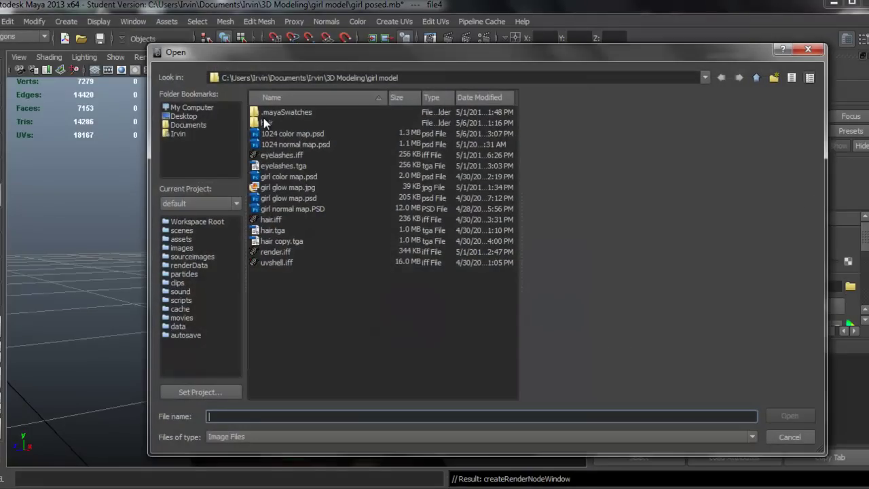
pyautogui.doubleClick(264, 122)
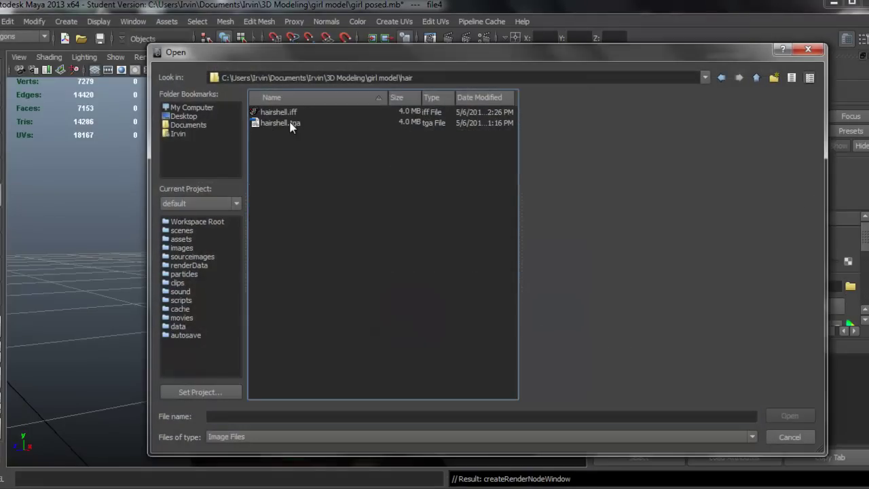
pyautogui.doubleClick(290, 124)
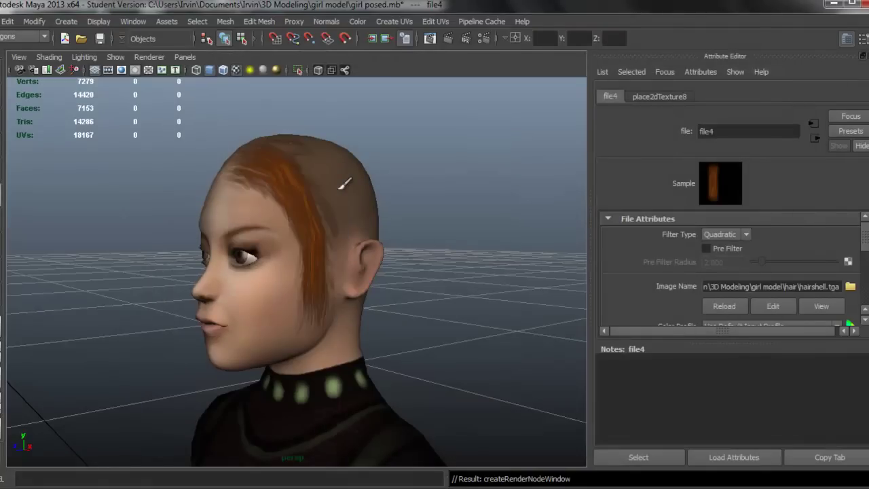
# Examine the textured hair strip on the side of the head, checking its transparency and placement.
pyautogui.keyDown('alt'); pyautogui.moveTo(347, 228); pyautogui.dragTo(403, 252); pyautogui.keyUp('alt')
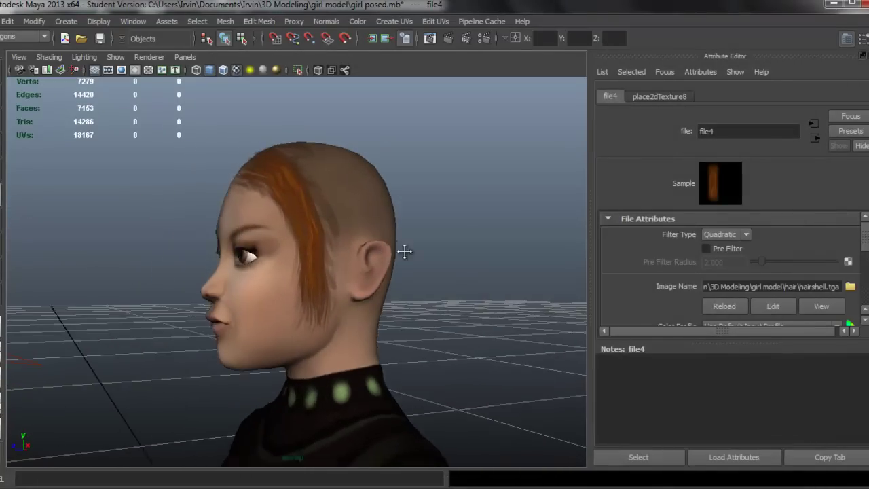
pyautogui.click(384, 231)
pyautogui.moveTo(377, 247)
pyautogui.keyDown('alt'); pyautogui.mouseDown(button='right')
pyautogui.moveTo(403, 240)
pyautogui.moveTo(384, 246)
pyautogui.mouseUp(button='right'); pyautogui.keyUp('alt')
pyautogui.keyDown('alt'); pyautogui.moveTo(384, 246); pyautogui.dragTo(366, 244); pyautogui.keyUp('alt')
pyautogui.keyDown('alt'); pyautogui.moveTo(367, 244); pyautogui.dragTo(398, 252, button='right'); pyautogui.keyUp('alt')
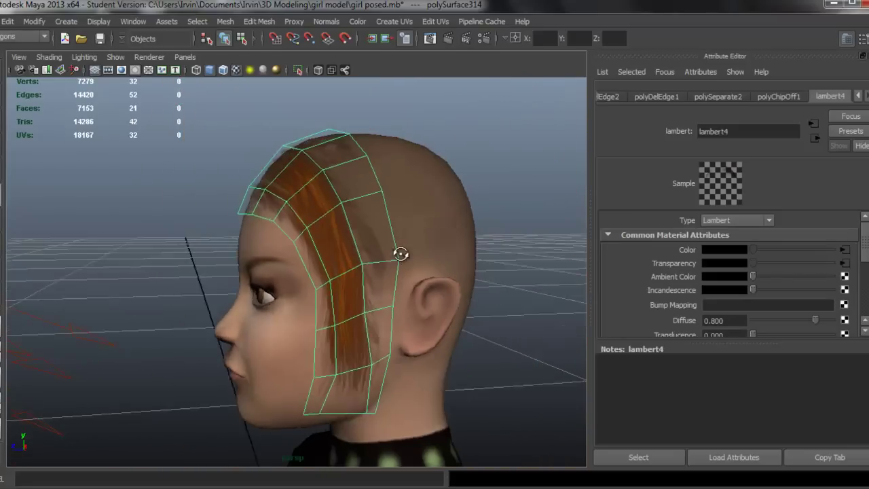
pyautogui.moveTo(398, 252)
pyautogui.keyDown('alt'); pyautogui.mouseDown()
pyautogui.moveTo(465, 248)
pyautogui.moveTo(382, 245)
pyautogui.moveTo(509, 247)
pyautogui.moveTo(318, 238)
pyautogui.moveTo(379, 239)
pyautogui.moveTo(345, 240)
pyautogui.moveTo(365, 234)
pyautogui.mouseUp(); pyautogui.keyUp('alt')
pyautogui.click(530, 242)
# Duplicate the textured hair strip and offset the copy slightly from the original to build up hair volume.
pyautogui.click(323, 235)
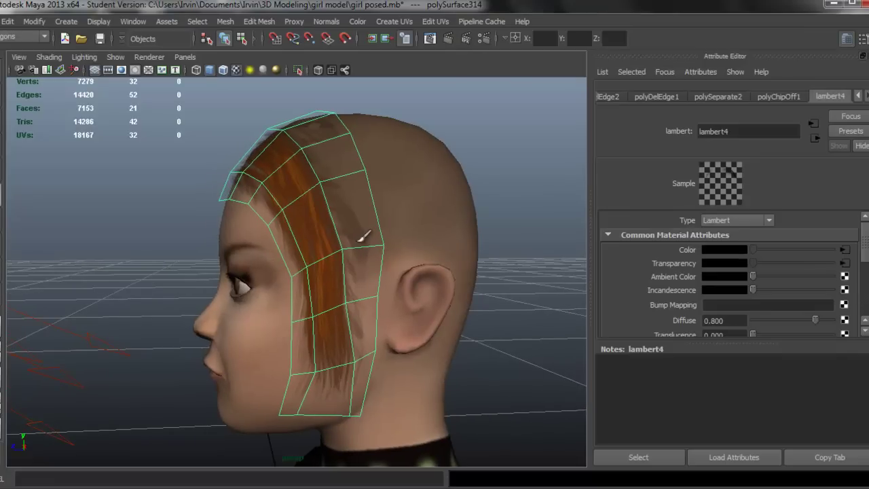
pyautogui.hotkey('ctrl', 'd')
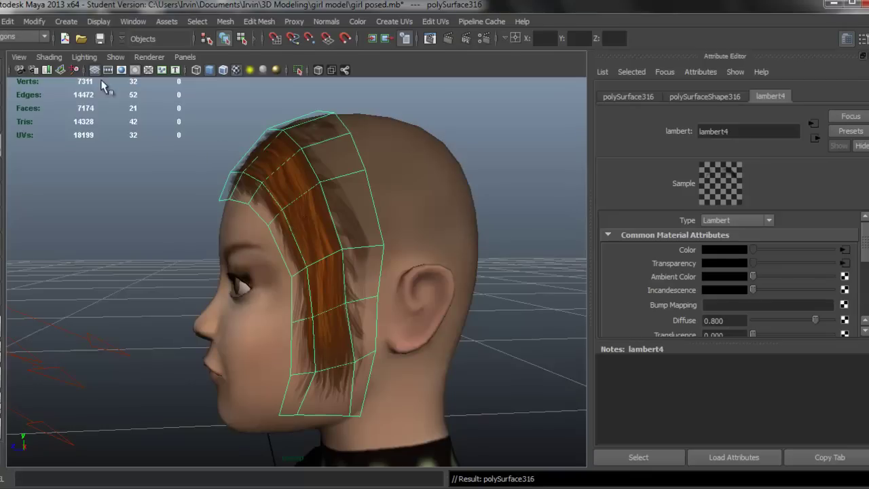
pyautogui.click(36, 23)
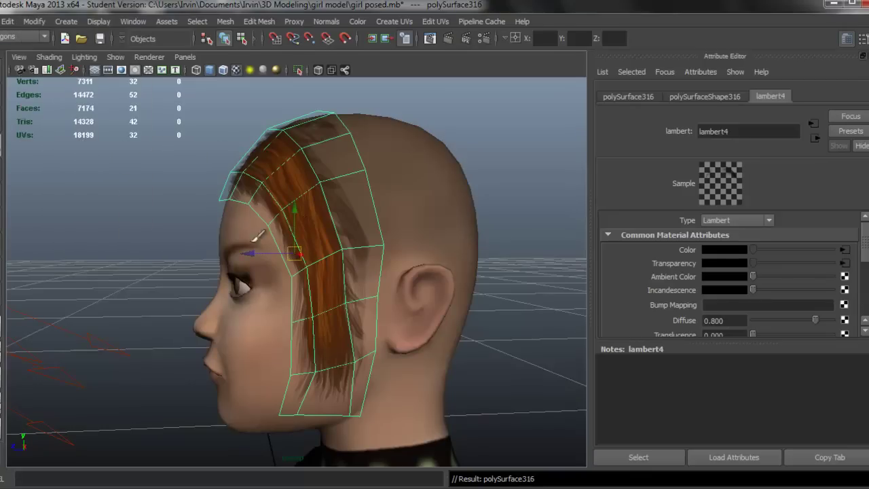
pyautogui.moveTo(297, 252); pyautogui.dragTo(256, 178)
pyautogui.hotkey('shift', 'd')
pyautogui.click(520, 234)
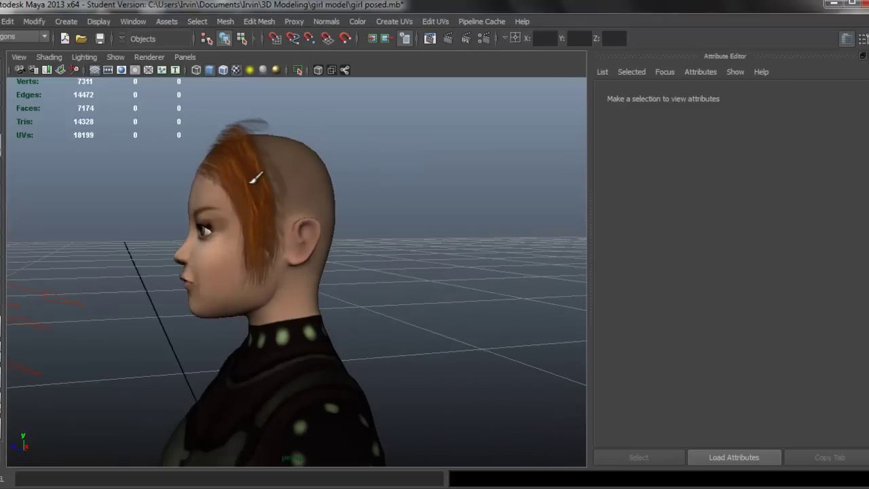
# Put the duplicated hair strip into vertex editing and pick the vertex at its lower rear corner.
pyautogui.click(257, 178)
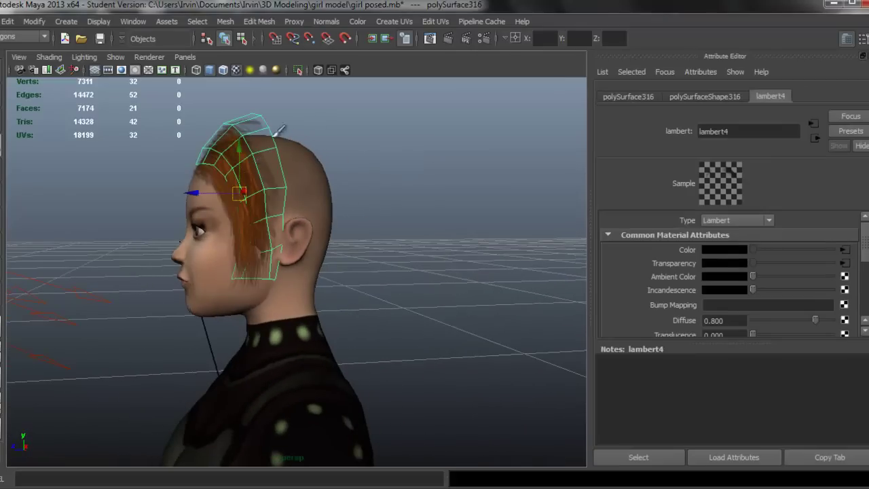
pyautogui.click(236, 73)
pyautogui.click(236, 73)
pyautogui.keyDown('alt'); pyautogui.moveTo(294, 159); pyautogui.dragTo(335, 165, button='middle'); pyautogui.keyUp('alt')
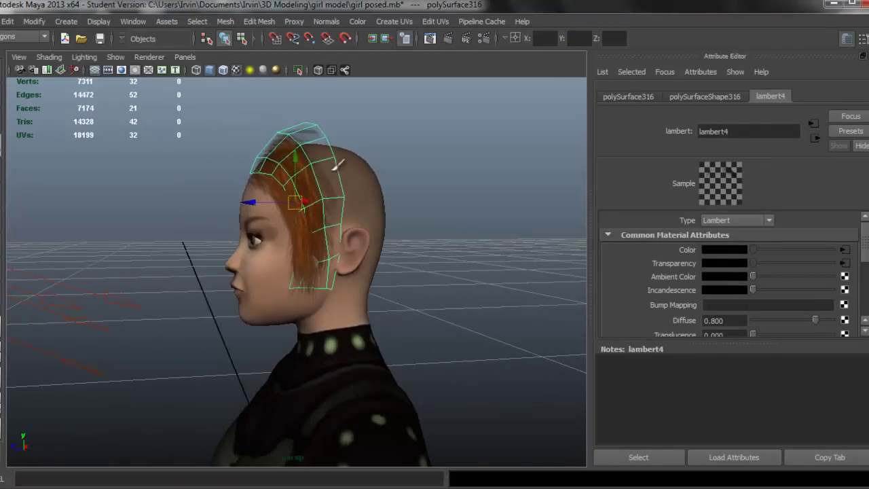
pyautogui.keyDown('alt'); pyautogui.moveTo(335, 165); pyautogui.dragTo(338, 174, button='right'); pyautogui.keyUp('alt')
pyautogui.keyDown('alt'); pyautogui.moveTo(338, 171); pyautogui.dragTo(290, 171); pyautogui.keyUp('alt')
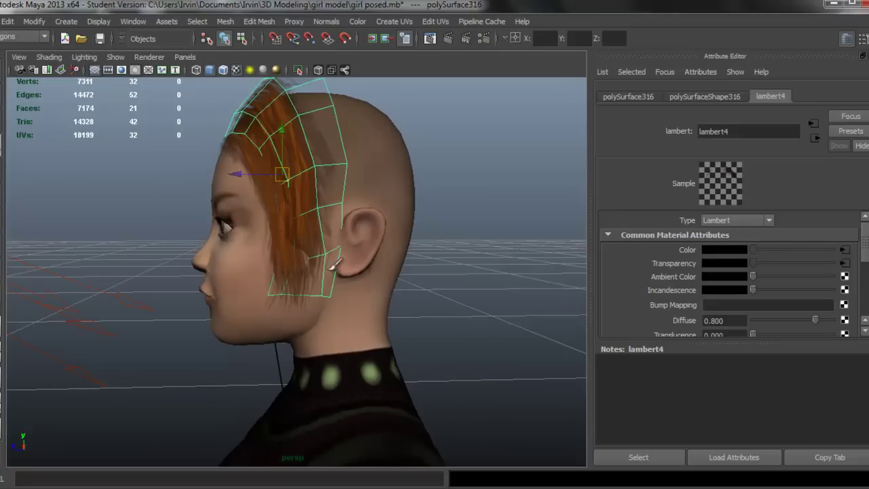
pyautogui.moveTo(327, 269); pyautogui.dragTo(366, 222, button='right')
pyautogui.keyDown('alt'); pyautogui.moveTo(338, 265); pyautogui.dragTo(347, 229, button='middle'); pyautogui.keyUp('alt')
pyautogui.moveTo(349, 179); pyautogui.dragTo(349, 146, button='right')
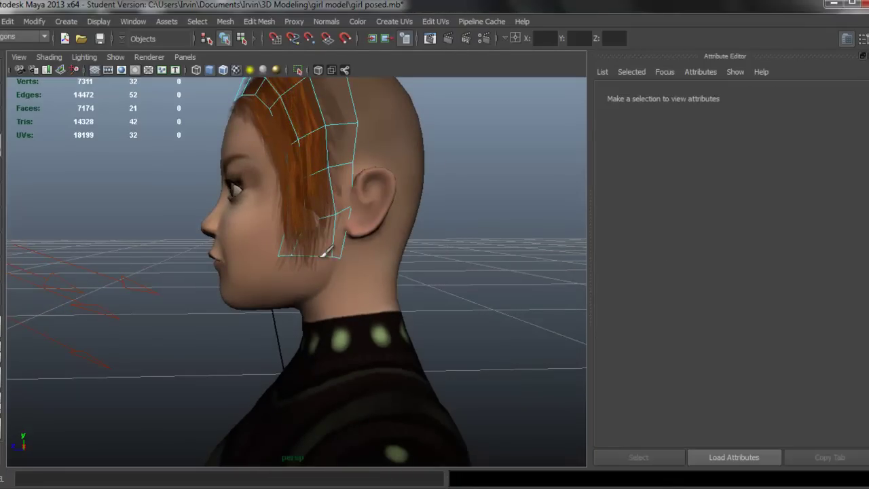
pyautogui.click(339, 256)
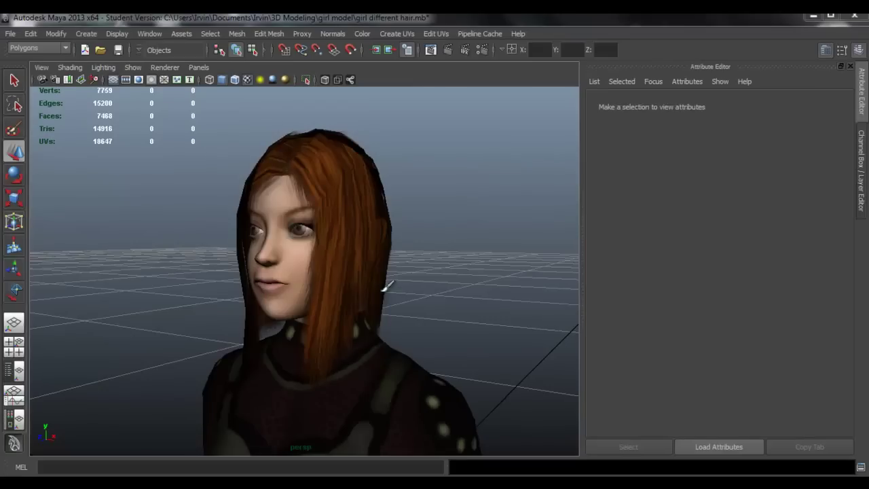
# Examine the finished layered hairstyle in girl different hair.mb from the sides and front.
pyautogui.keyDown('alt'); pyautogui.moveTo(388, 285); pyautogui.dragTo(384, 292); pyautogui.keyUp('alt')
pyautogui.click(860, 184)
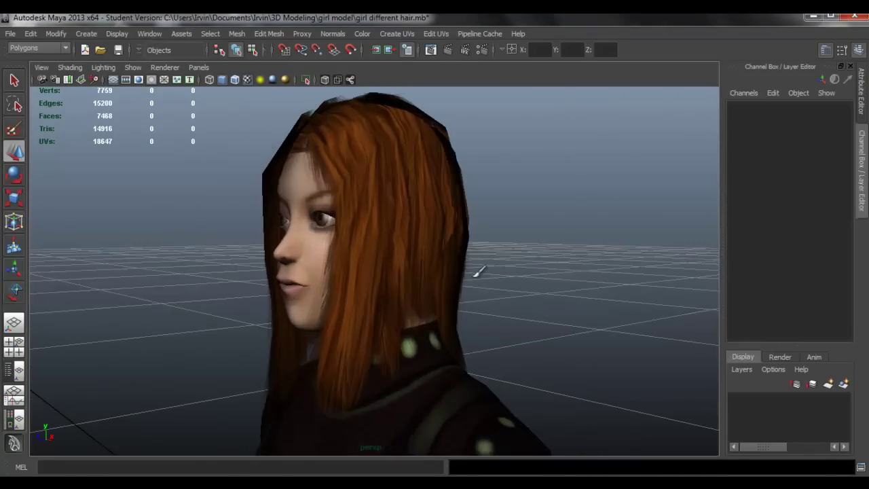
pyautogui.moveTo(477, 273)
pyautogui.keyDown('alt'); pyautogui.mouseDown()
pyautogui.moveTo(498, 277)
pyautogui.moveTo(490, 284)
pyautogui.mouseUp(); pyautogui.keyUp('alt')
pyautogui.keyDown('alt'); pyautogui.moveTo(432, 290); pyautogui.dragTo(452, 298); pyautogui.keyUp('alt')
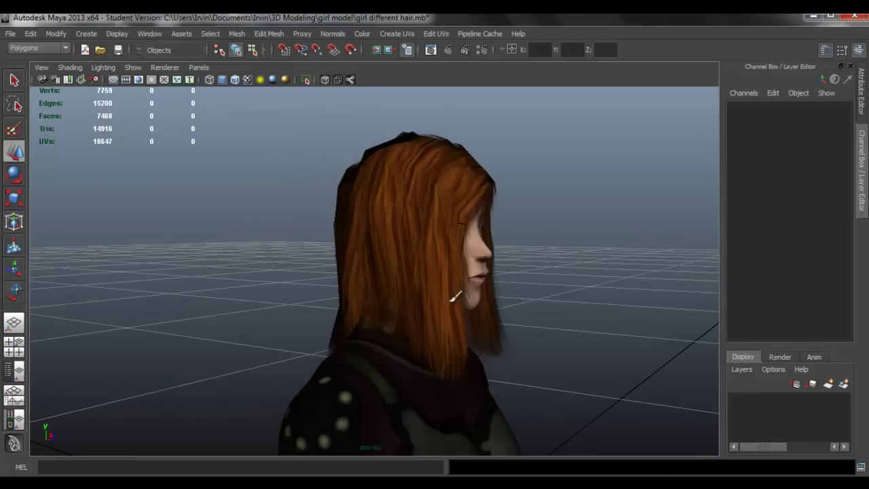
pyautogui.keyDown('alt'); pyautogui.moveTo(508, 299); pyautogui.dragTo(477, 298); pyautogui.keyUp('alt')
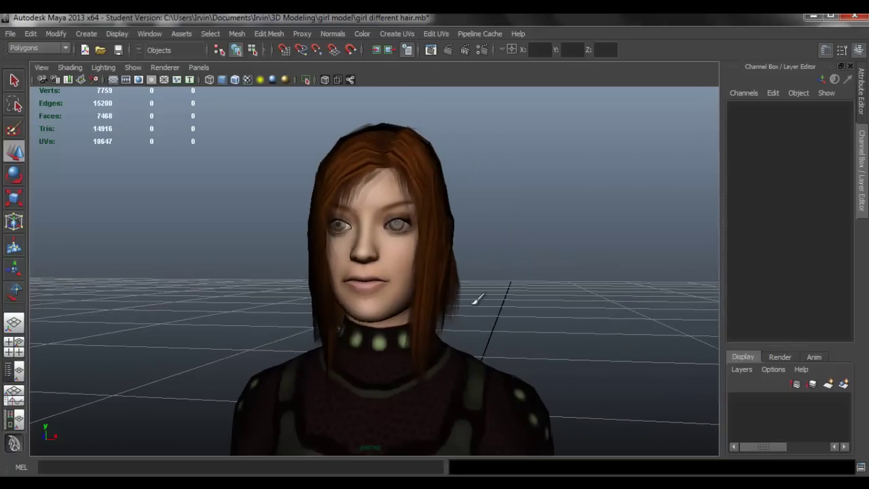
# Turn off textured display, isolate the combined hair mesh and examine its overlapping strips from all around.
pyautogui.click(247, 80)
pyautogui.keyDown('alt'); pyautogui.moveTo(441, 250); pyautogui.dragTo(380, 223); pyautogui.keyUp('alt')
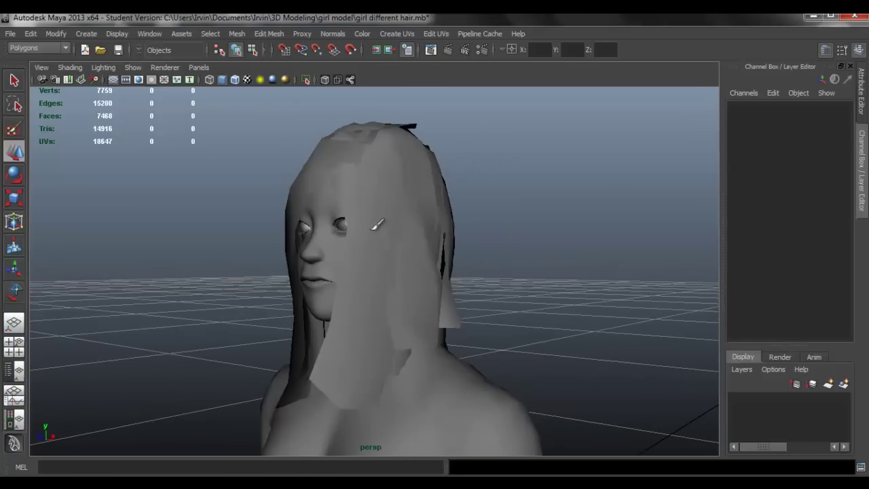
pyautogui.click(390, 211)
pyautogui.keyDown('alt'); pyautogui.moveTo(377, 140); pyautogui.dragTo(450, 186); pyautogui.keyUp('alt')
pyautogui.keyDown('alt'); pyautogui.moveTo(483, 230); pyautogui.dragTo(322, 119); pyautogui.keyUp('alt')
pyautogui.click(305, 79)
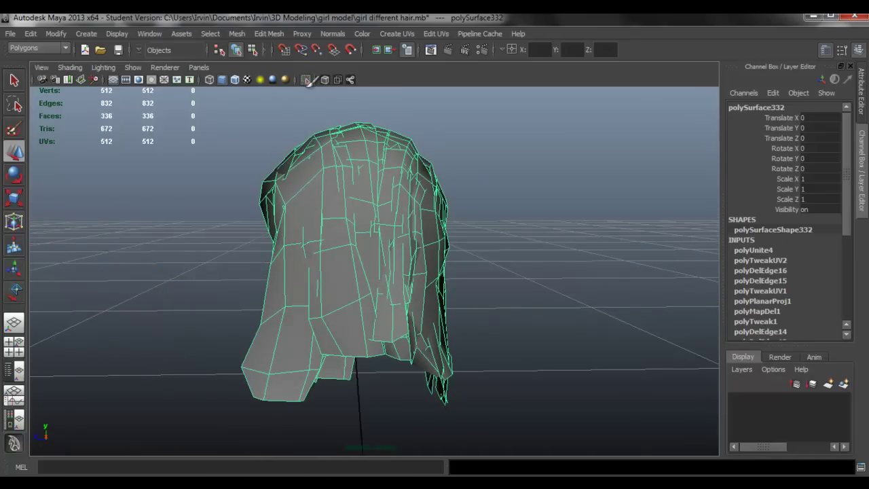
pyautogui.keyDown('alt'); pyautogui.moveTo(380, 244); pyautogui.dragTo(278, 215); pyautogui.keyUp('alt')
pyautogui.moveTo(368, 212)
pyautogui.keyDown('alt'); pyautogui.mouseDown()
pyautogui.moveTo(351, 215)
pyautogui.moveTo(396, 213)
pyautogui.moveTo(380, 212)
pyautogui.mouseUp(); pyautogui.keyUp('alt')
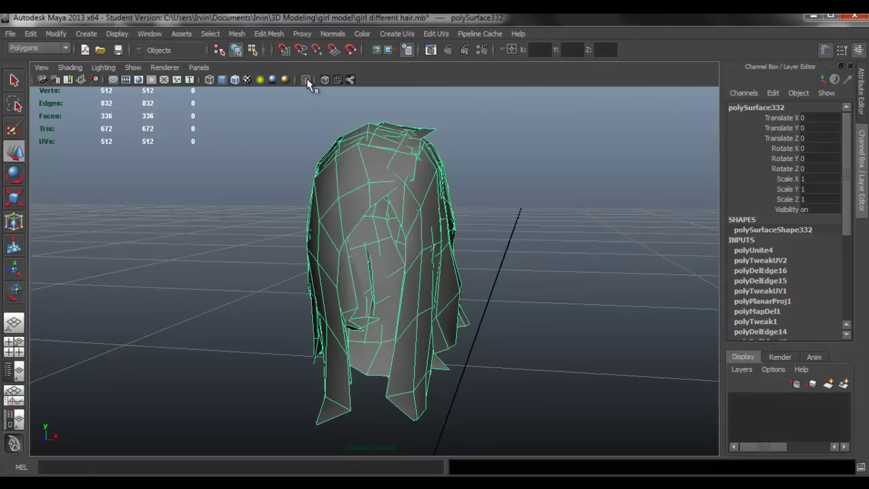
# End the hair isolation, restore textured display and view the whole character with the finished hair.
pyautogui.click(307, 80)
pyautogui.keyDown('alt'); pyautogui.moveTo(446, 230); pyautogui.dragTo(456, 203); pyautogui.keyUp('alt')
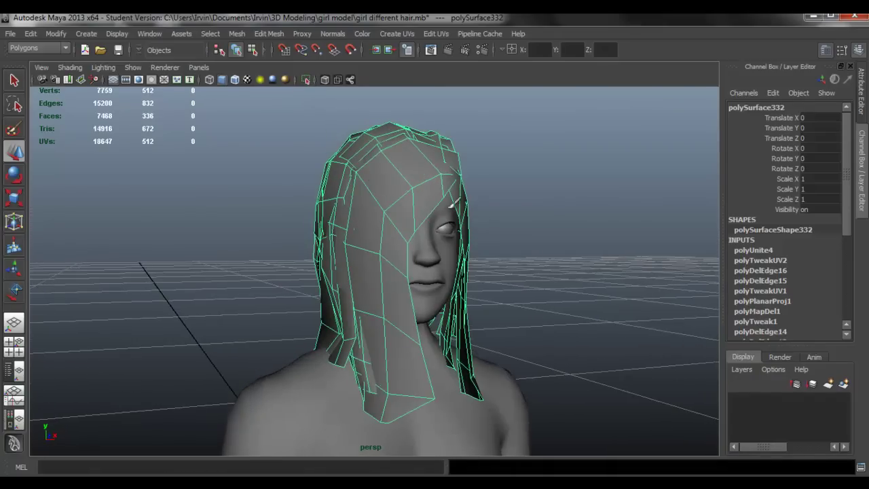
pyautogui.click(247, 80)
pyautogui.keyDown('alt'); pyautogui.moveTo(514, 236); pyautogui.dragTo(460, 245); pyautogui.keyUp('alt')
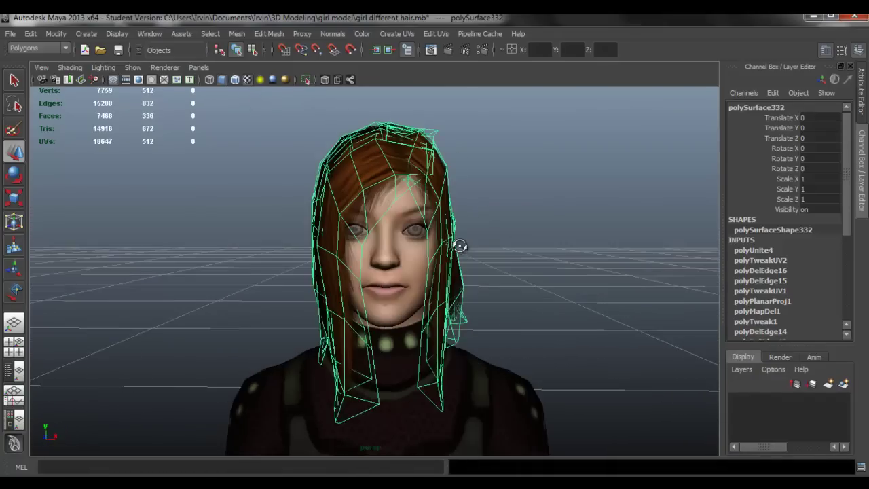
pyautogui.click(523, 241)
pyautogui.scroll(-8, 434, 266)
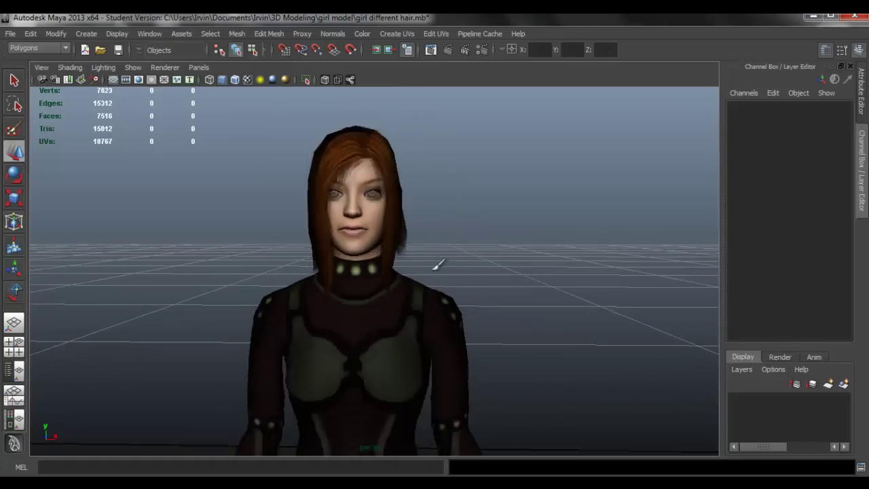
pyautogui.keyDown('alt'); pyautogui.moveTo(375, 295); pyautogui.dragTo(410, 288); pyautogui.keyUp('alt')
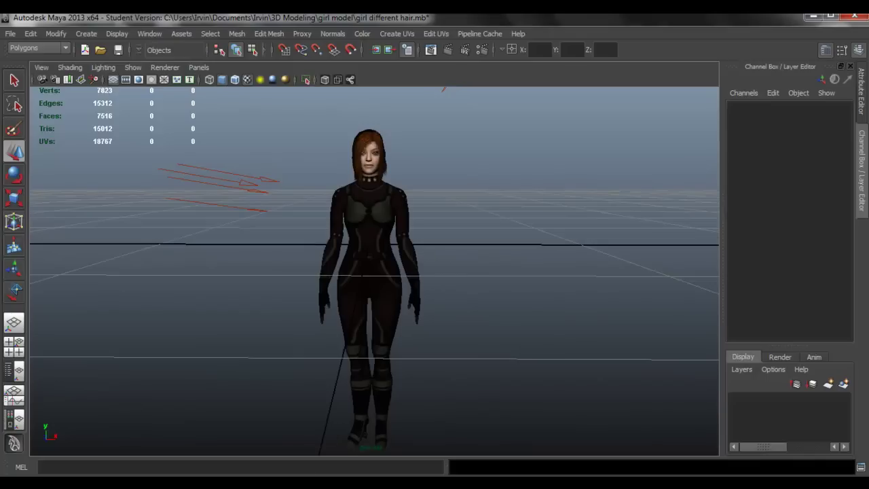